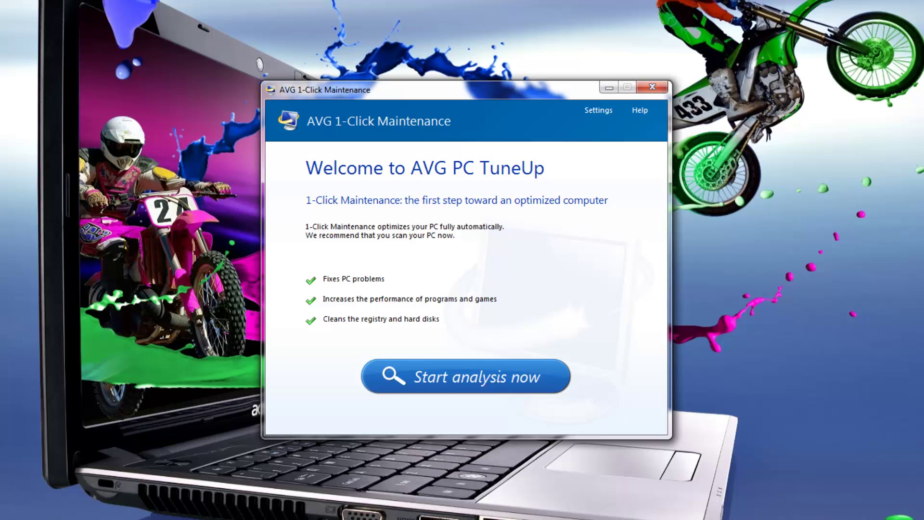
# Analyze the PC with 1-Click Maintenance and run the maintenance on the problems found.
pyautogui.click(469, 380)
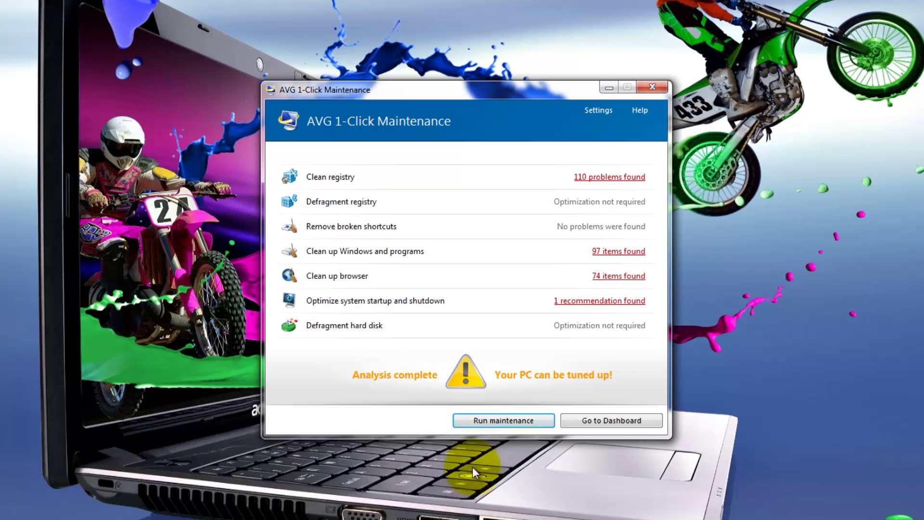
pyautogui.click(501, 420)
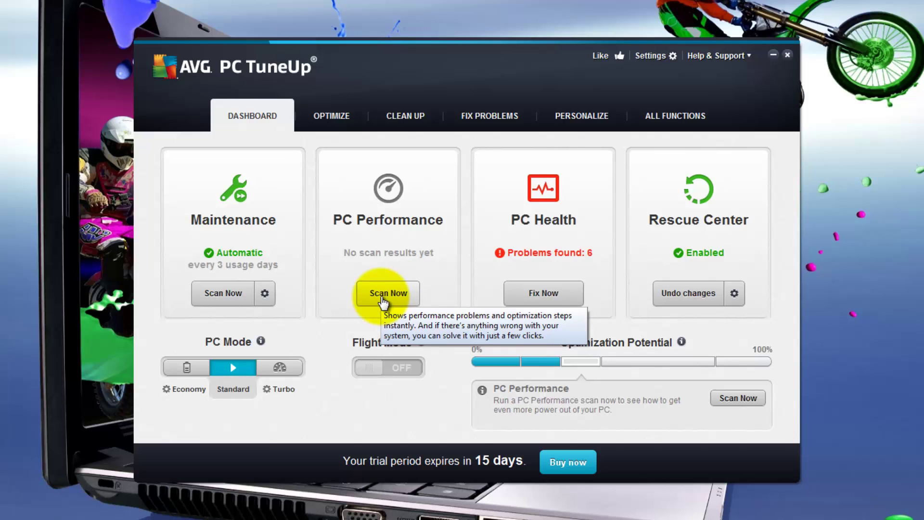
# Start a PC Performance scan and set the profile's Internet connection to DSL, TV cable or power line with speed From 6 Mbit/s.
pyautogui.click(384, 300)
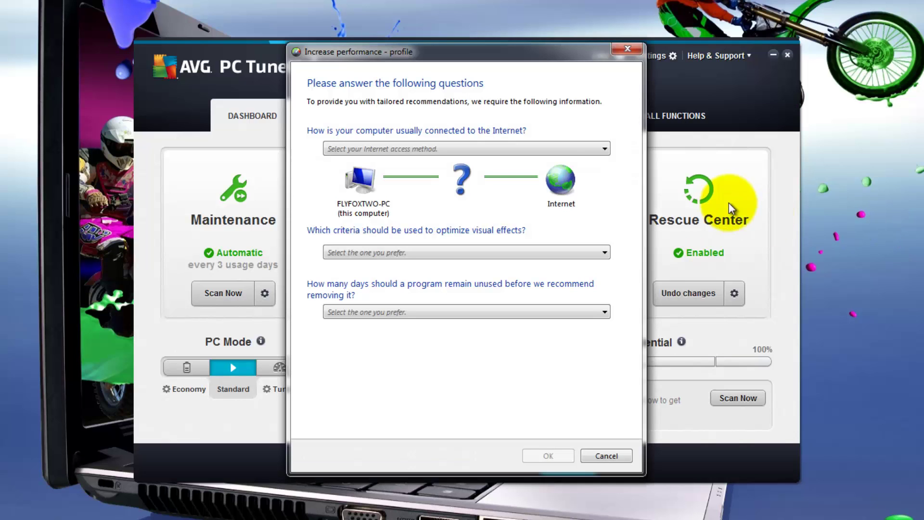
pyautogui.click(606, 150)
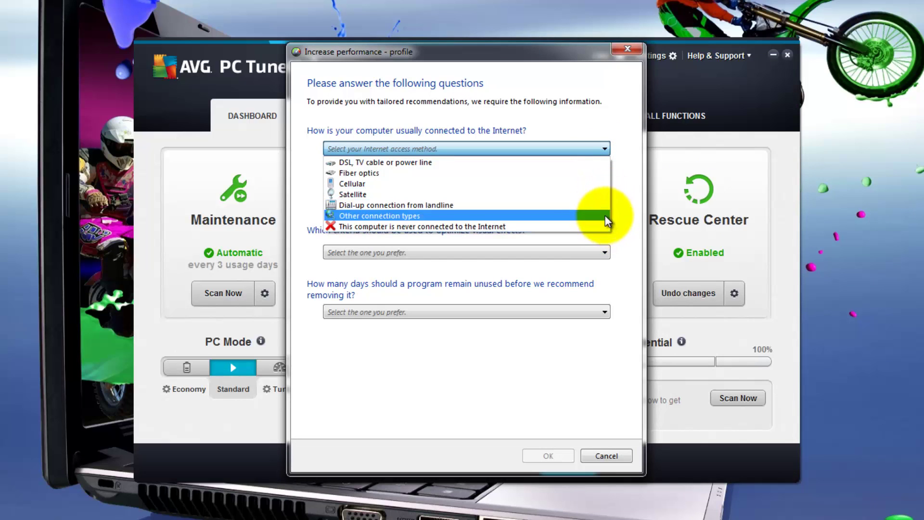
pyautogui.click(599, 163)
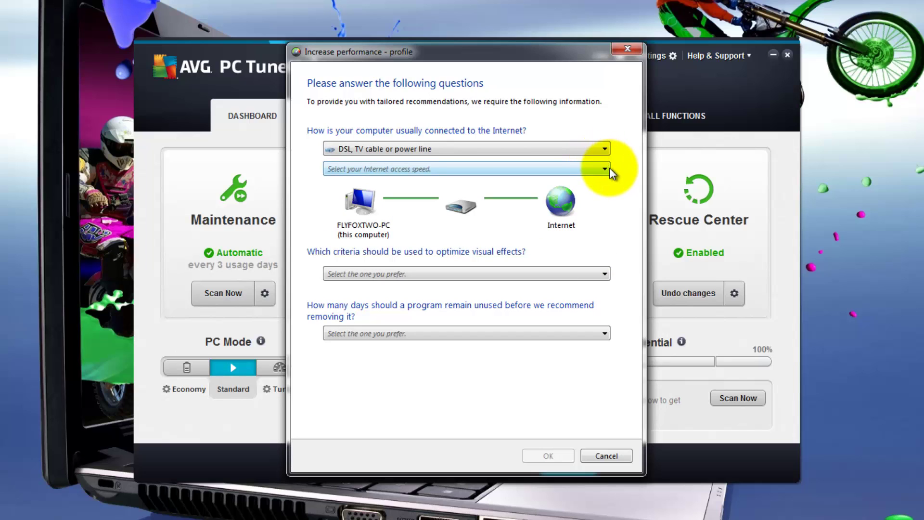
pyautogui.click(608, 171)
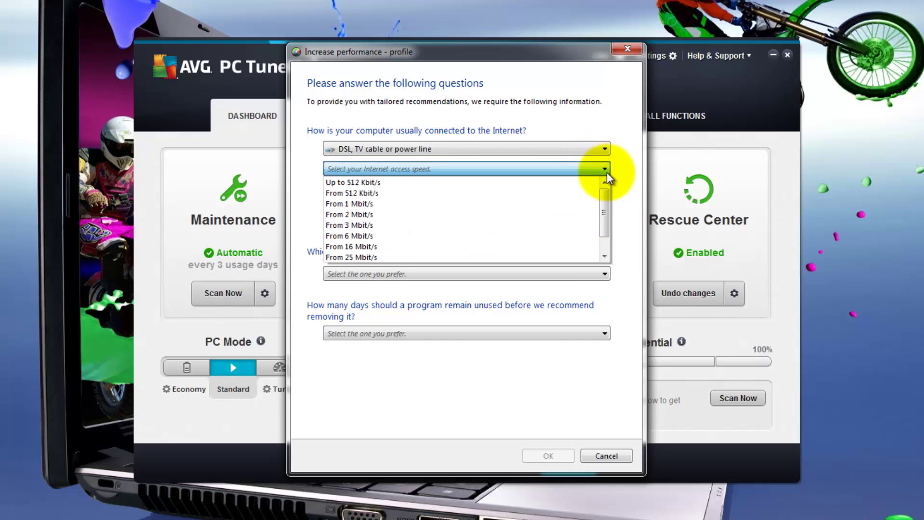
pyautogui.moveTo(604, 211); pyautogui.dragTo(602, 179)
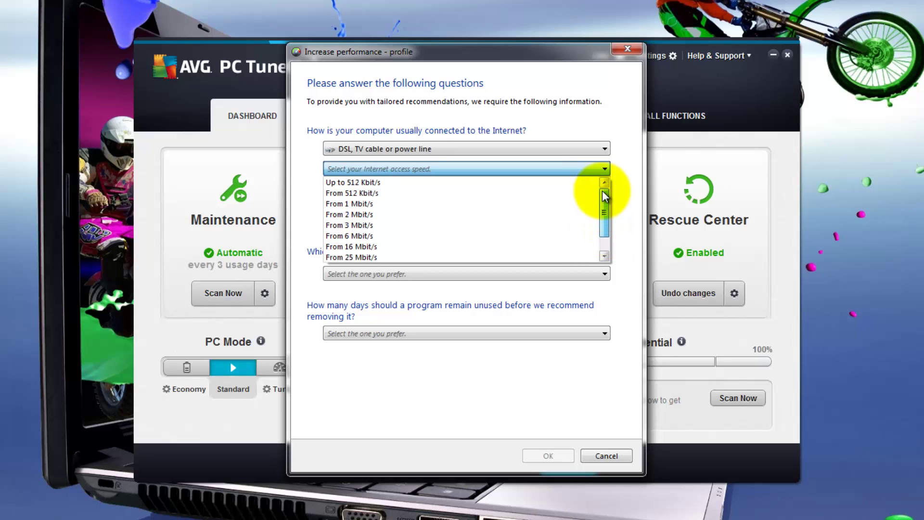
pyautogui.click(373, 236)
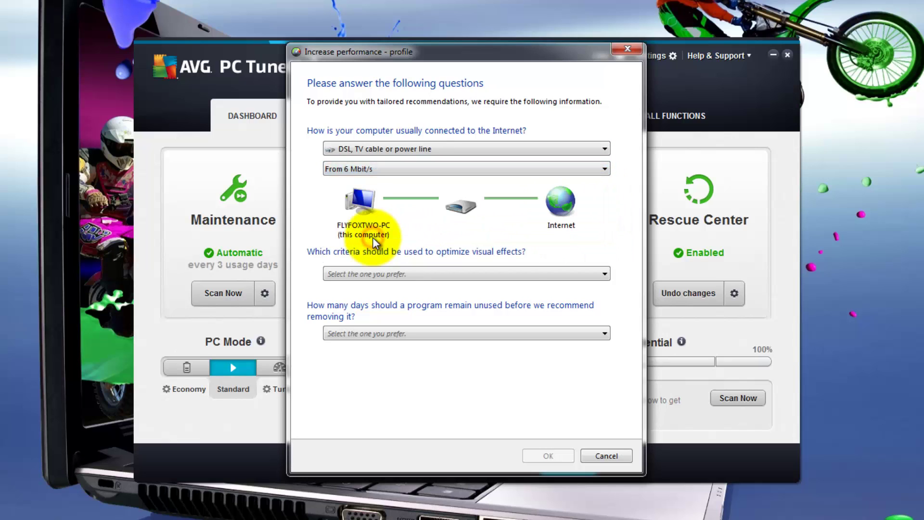
# Set visual effects to a balance between performance and visual appearance, unused-program removal to Not at all, and confirm the profile.
pyautogui.click(605, 275)
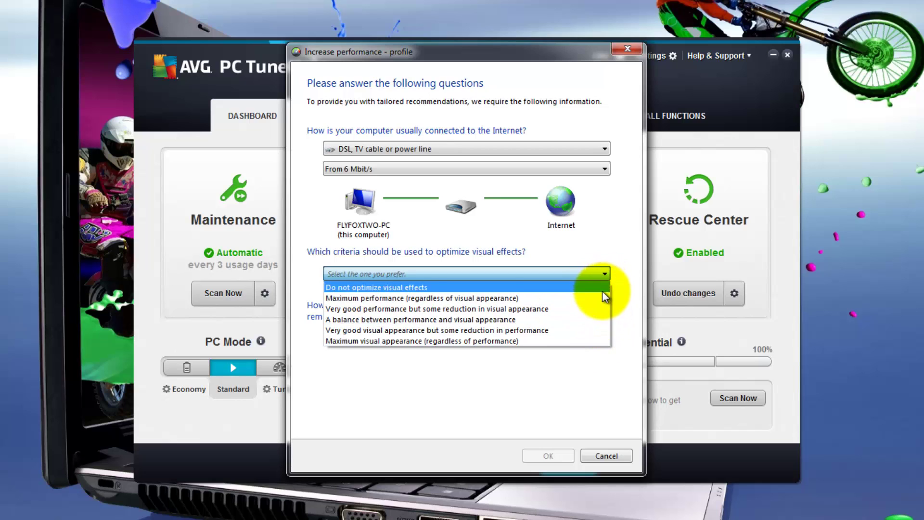
pyautogui.click(601, 320)
pyautogui.click(604, 333)
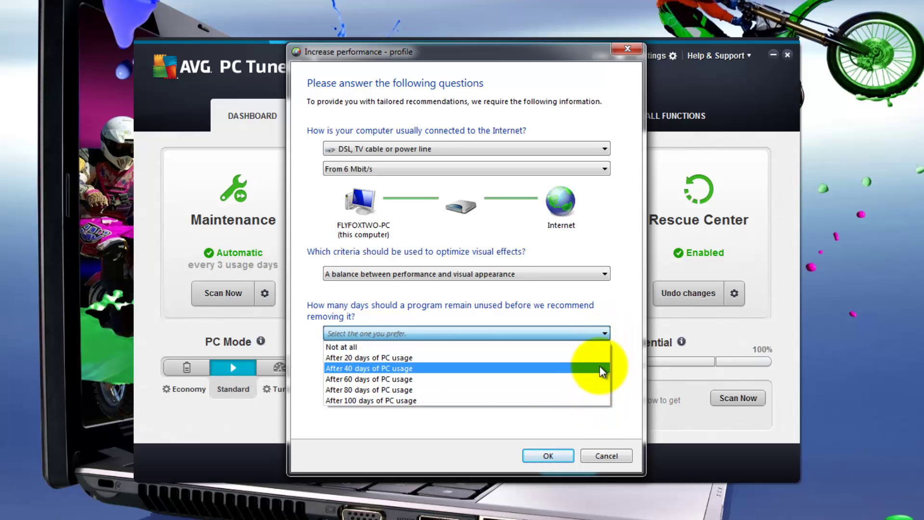
pyautogui.click(601, 347)
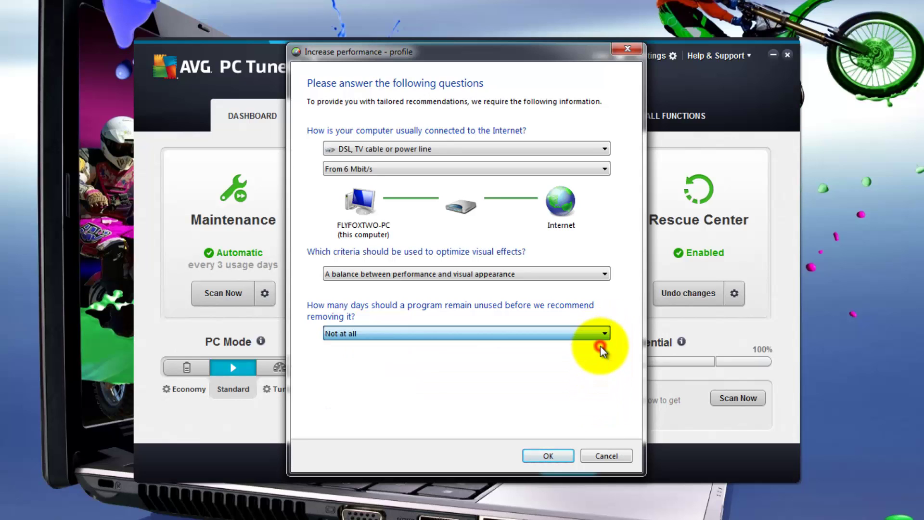
pyautogui.click(548, 457)
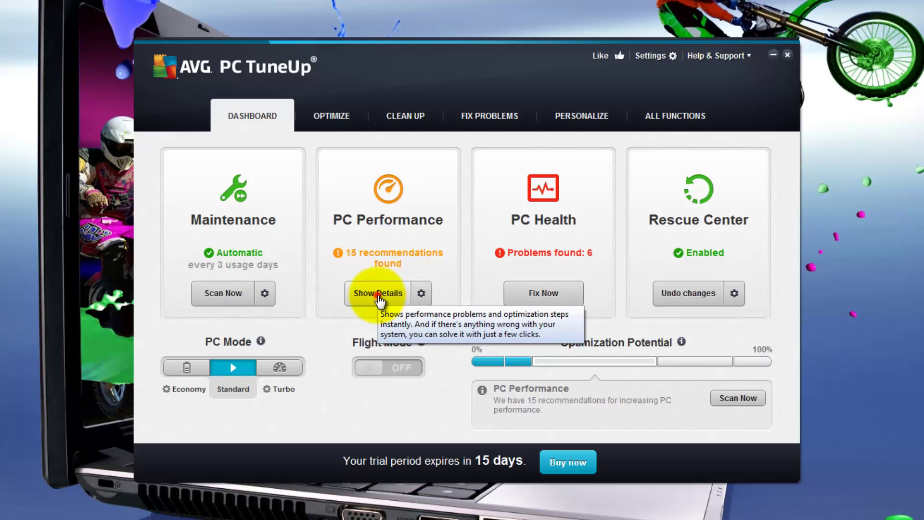
# Show the PC Performance details and hide the Firefox advertising filter recommendation under the functions that negatively impact performance.
pyautogui.click(378, 296)
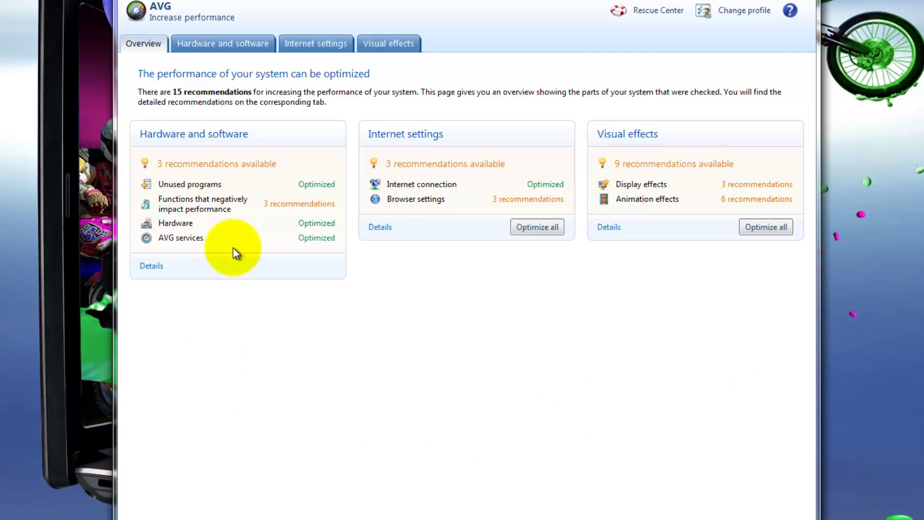
pyautogui.click(296, 208)
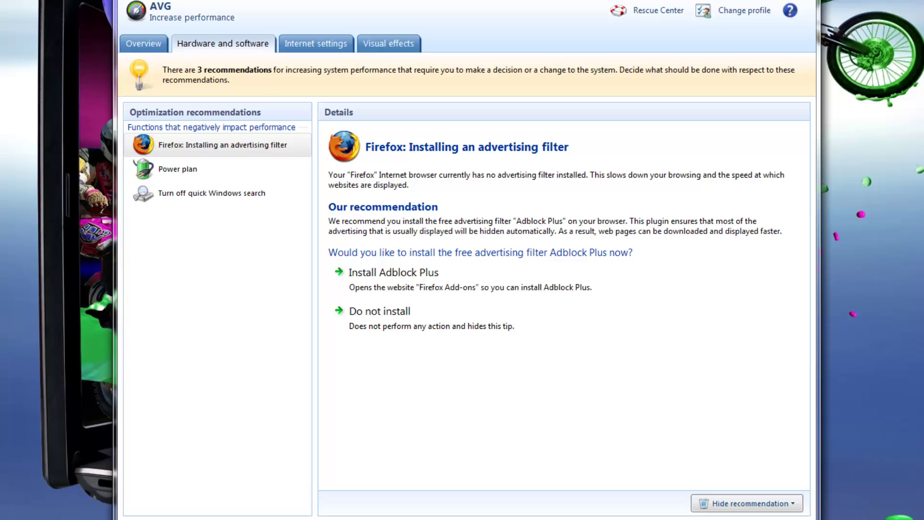
pyautogui.click(793, 504)
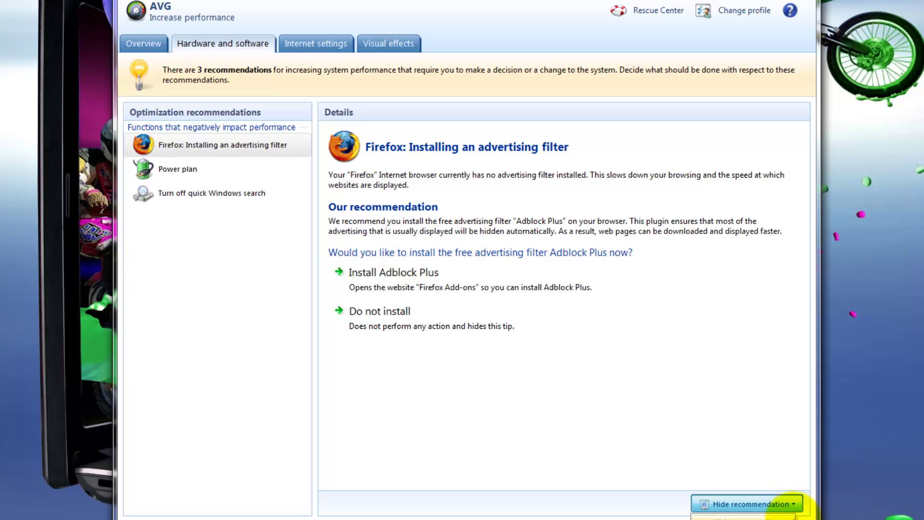
pyautogui.click(793, 517)
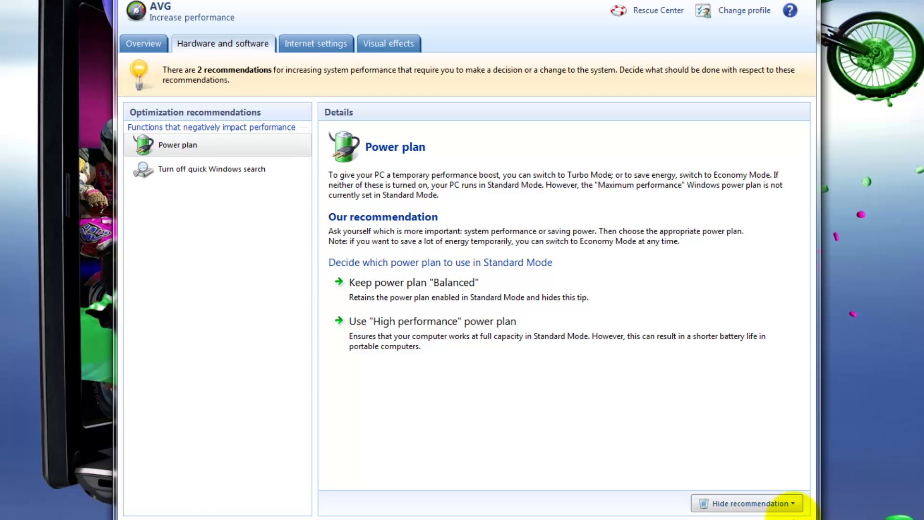
# Choose the "High performance" power plan for Standard Mode and turn off search indexing with "Less frequently or not at all".
pyautogui.click(456, 330)
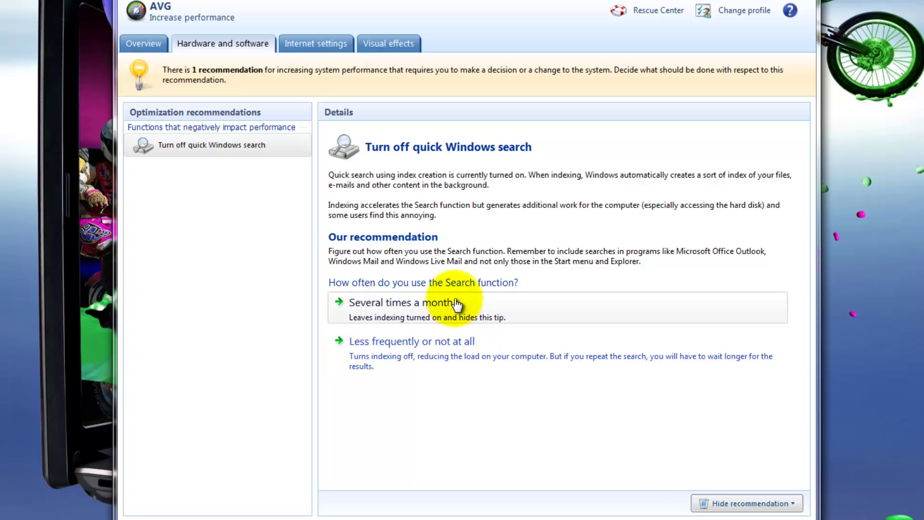
pyautogui.click(457, 353)
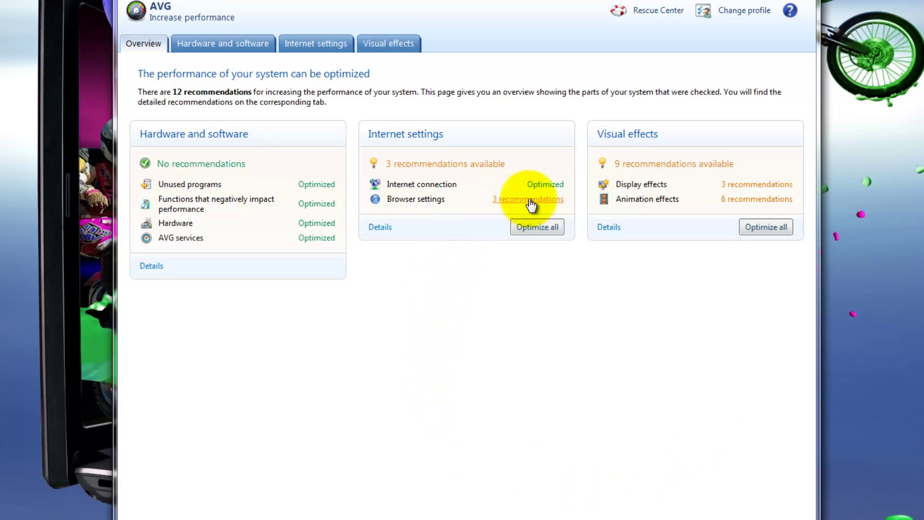
# Accept the browser recommendations for simultaneous connections in Internet Explorer and Firefox and for Firefox website display.
pyautogui.click(531, 200)
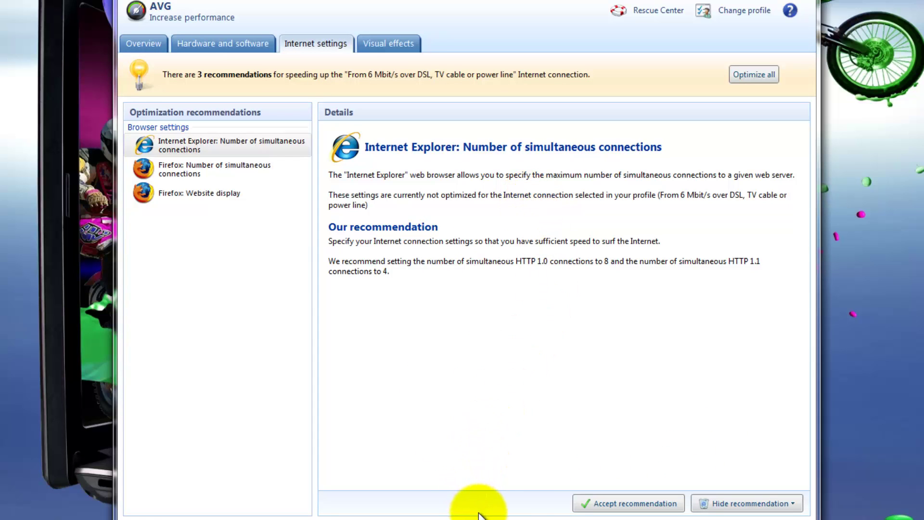
pyautogui.click(619, 505)
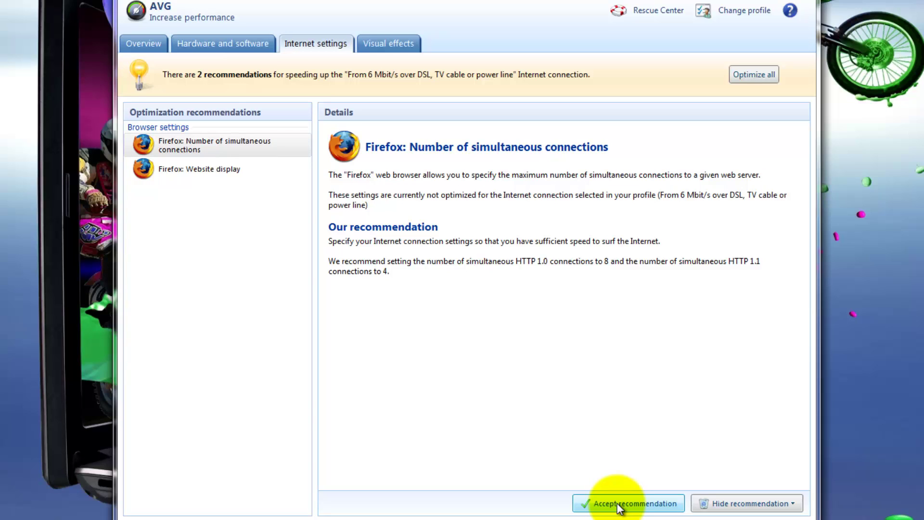
pyautogui.click(619, 505)
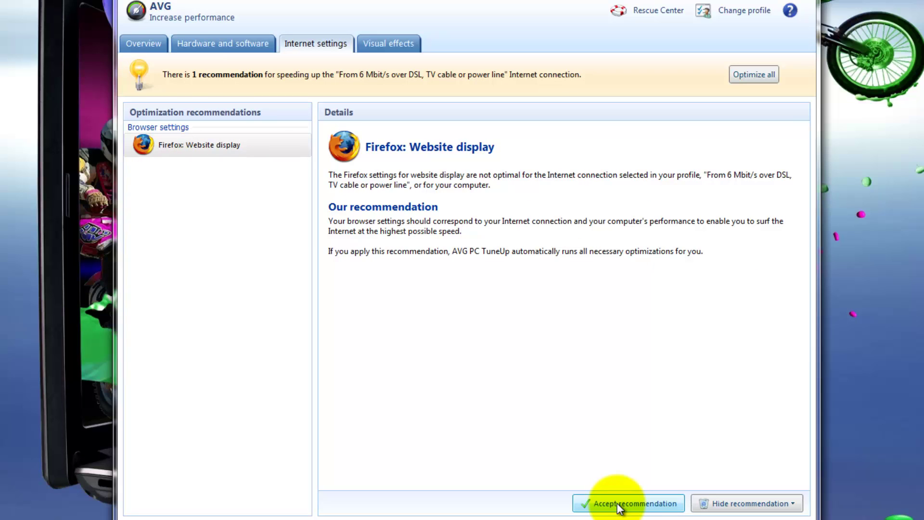
pyautogui.click(620, 505)
pyautogui.click(620, 506)
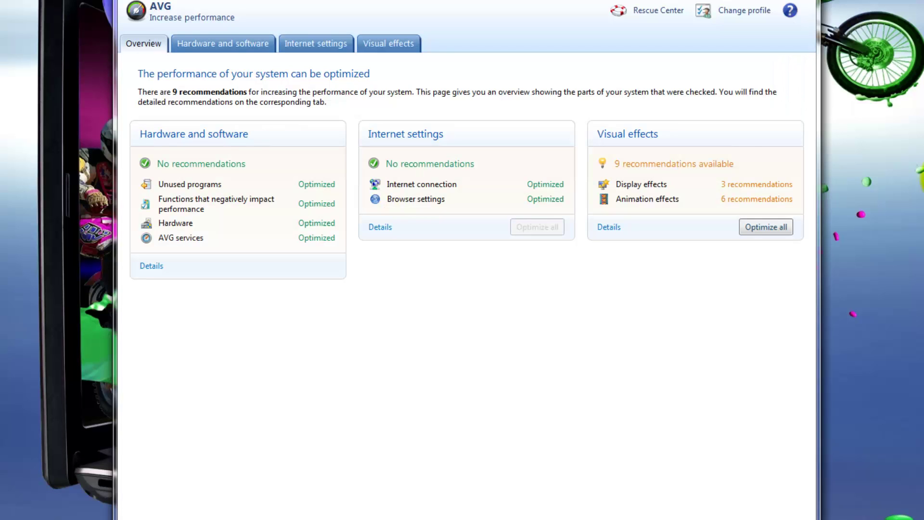
# Accept the display effects recommendations for Aero transparent glass, the semitransparent selection rectangle and a submenu waiting time of 200 milliseconds.
pyautogui.click(757, 186)
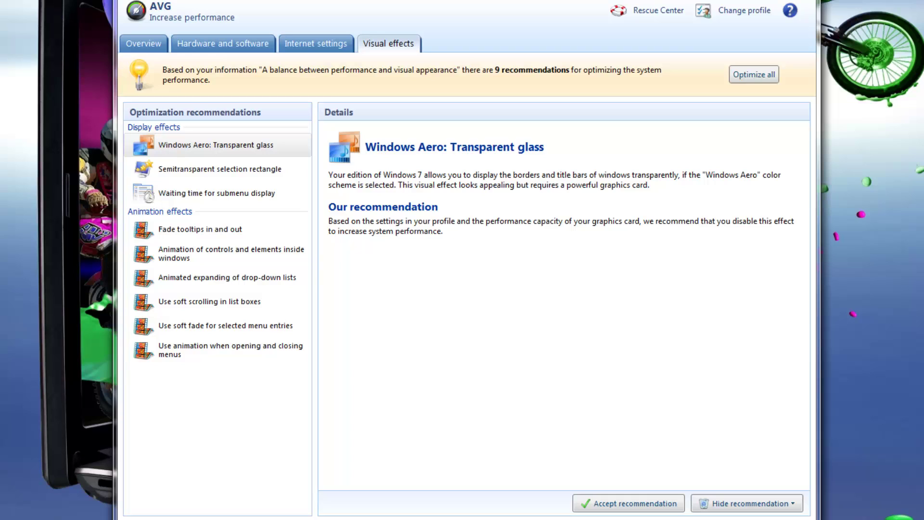
pyautogui.click(619, 503)
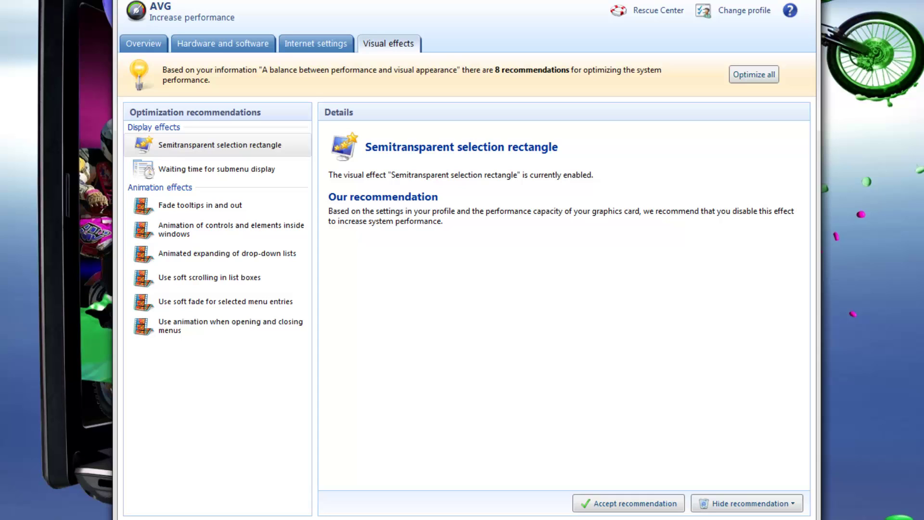
pyautogui.click(625, 502)
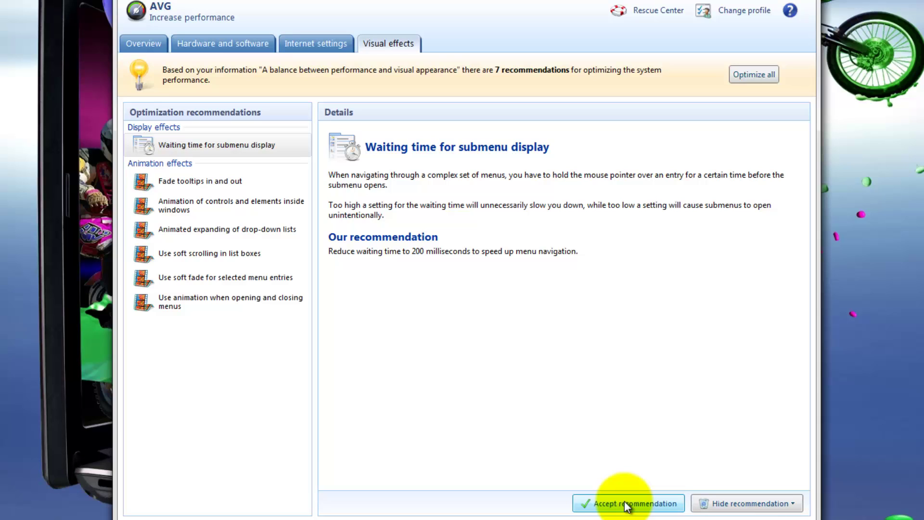
pyautogui.click(625, 503)
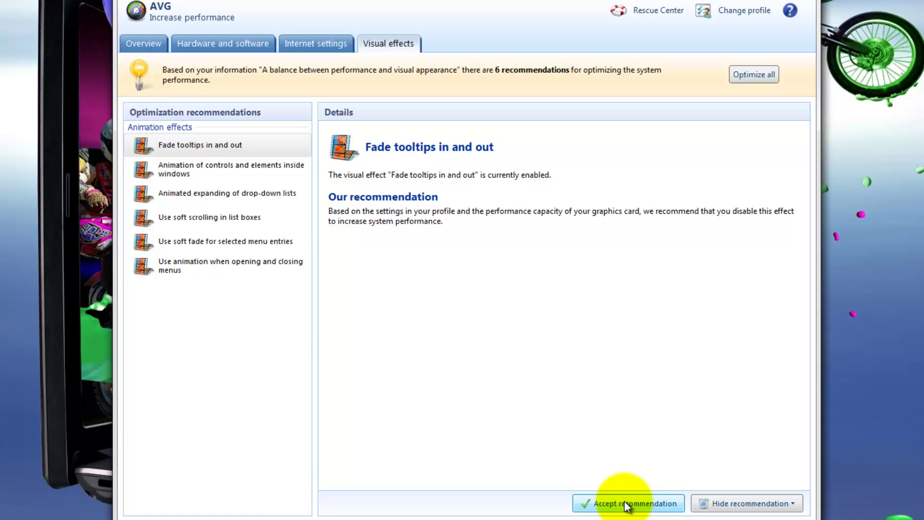
# Accept the animation effects recommendations for tooltips, window controls, drop-down lists, list-box scrolling, menu fades and menu animations, and close the performance window.
pyautogui.click(625, 501)
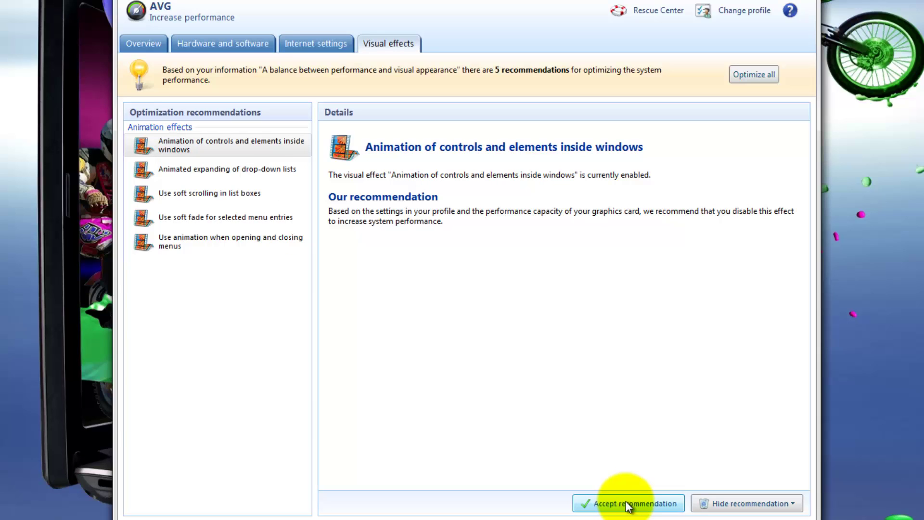
pyautogui.click(627, 504)
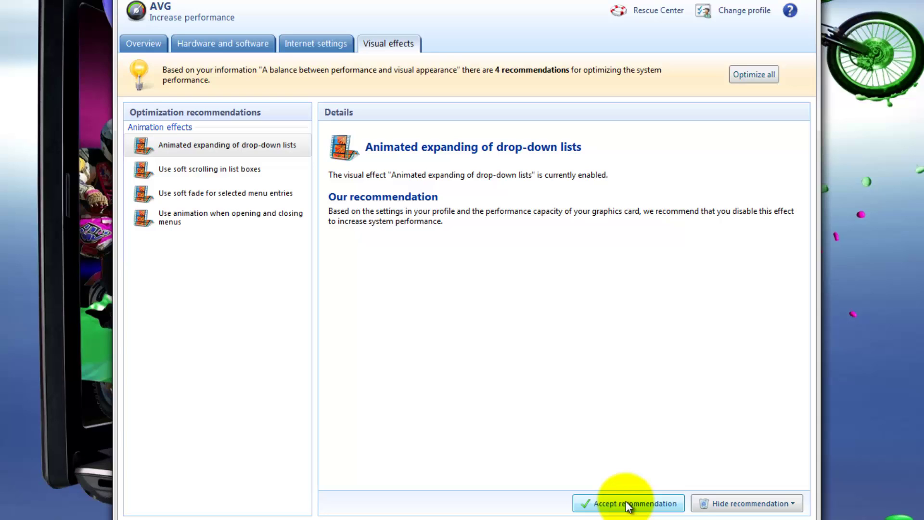
pyautogui.click(626, 501)
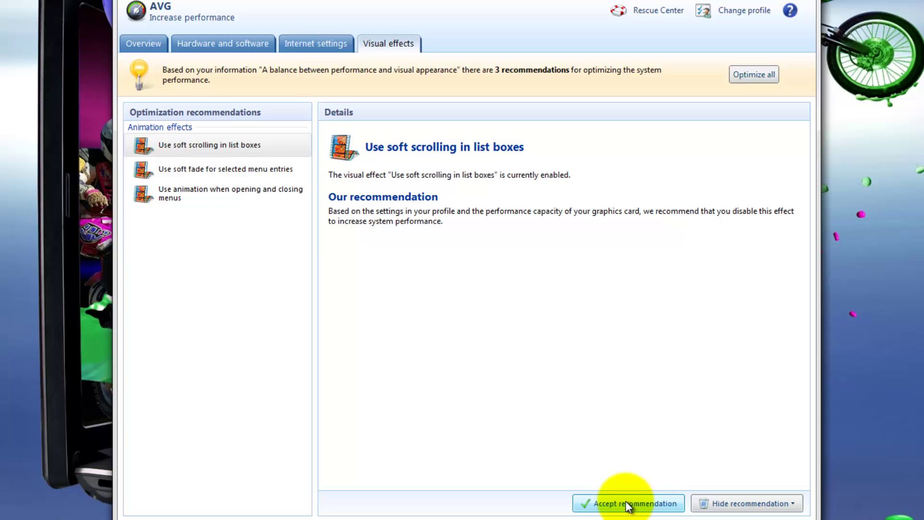
pyautogui.click(626, 502)
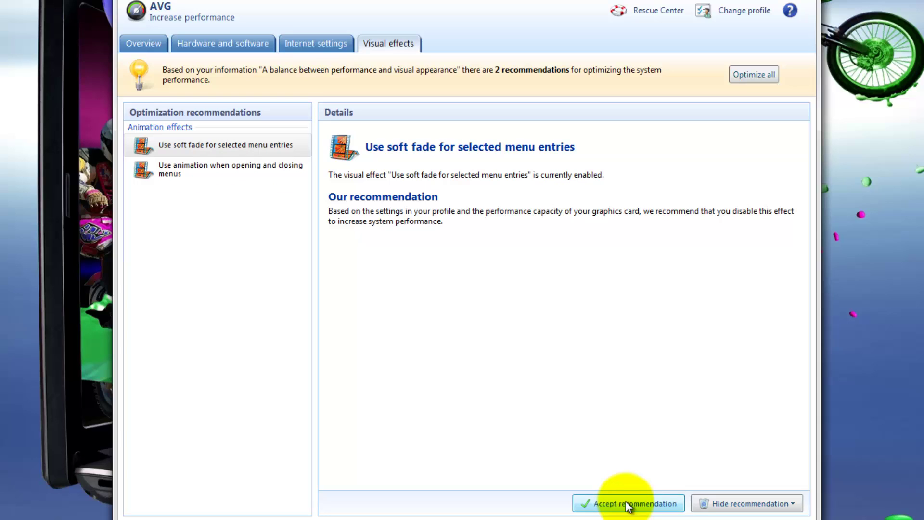
pyautogui.click(626, 503)
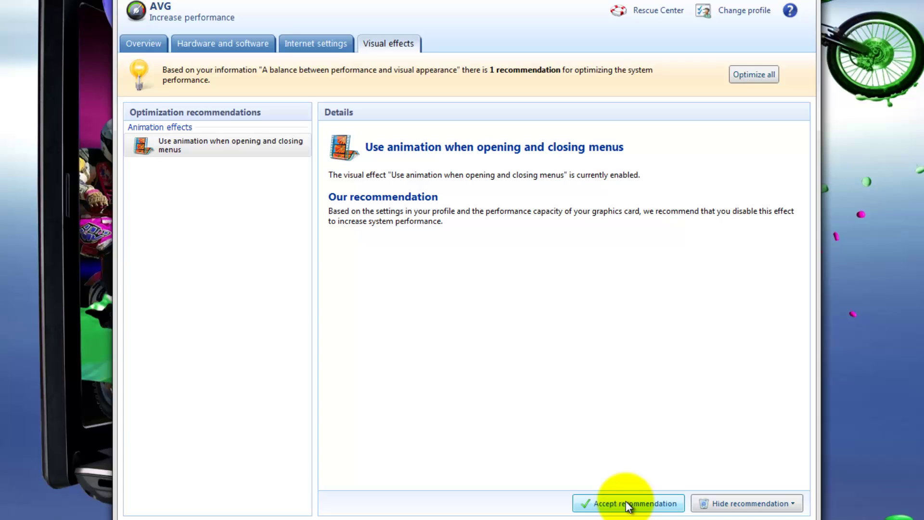
pyautogui.click(626, 503)
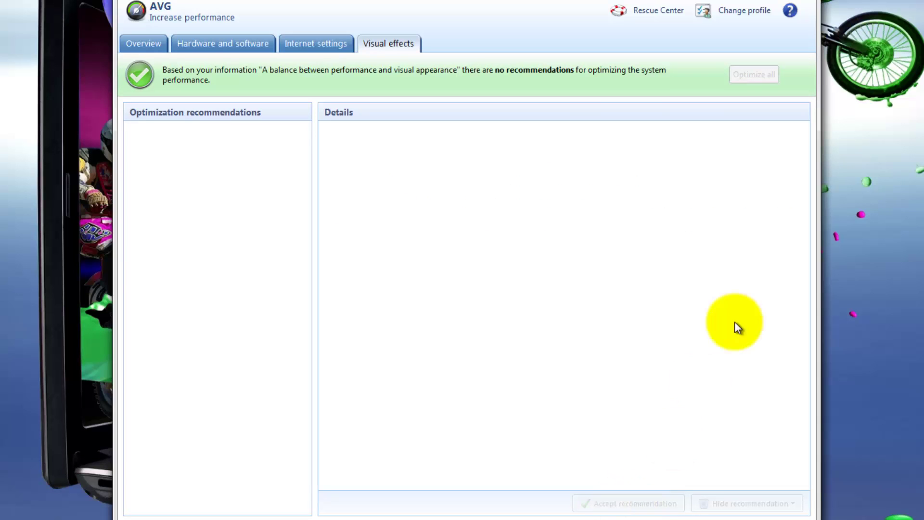
pyautogui.click(798, 4)
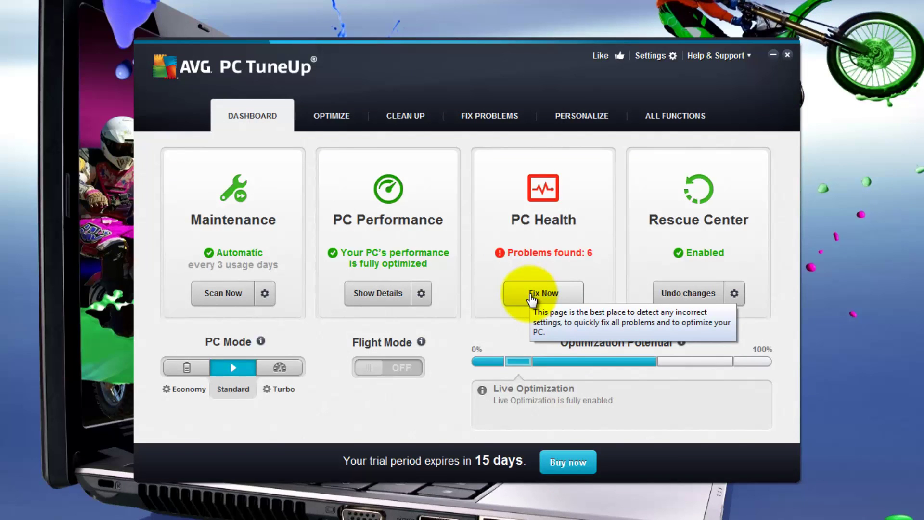
# Open the PC Health problems and permanently hide the one about no active antivirus program.
pyautogui.click(531, 297)
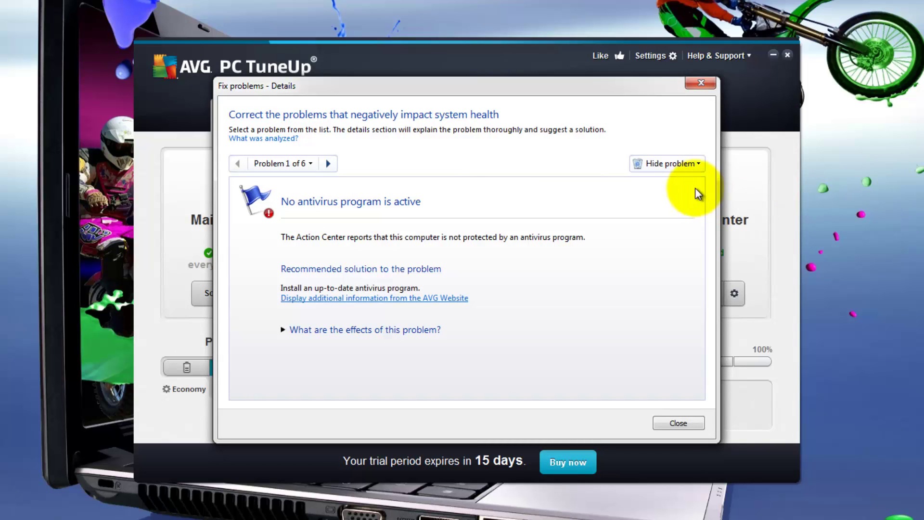
pyautogui.click(701, 163)
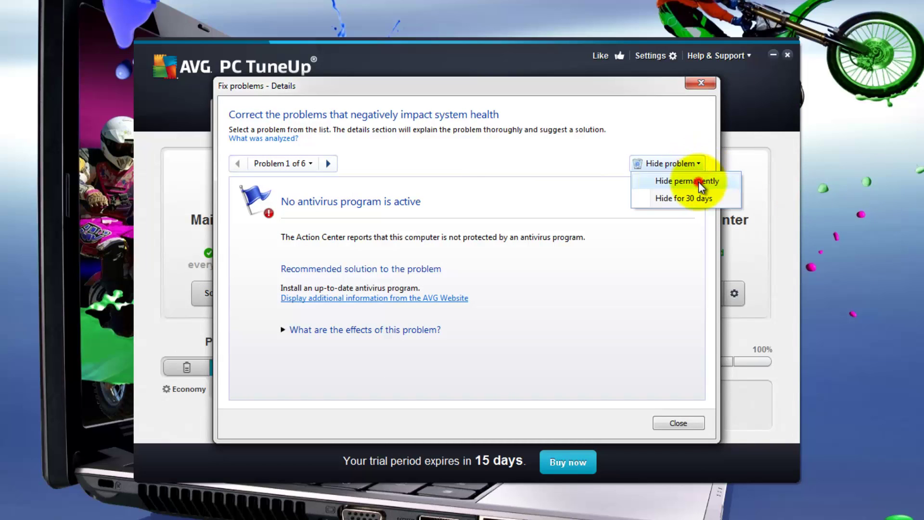
pyautogui.click(701, 182)
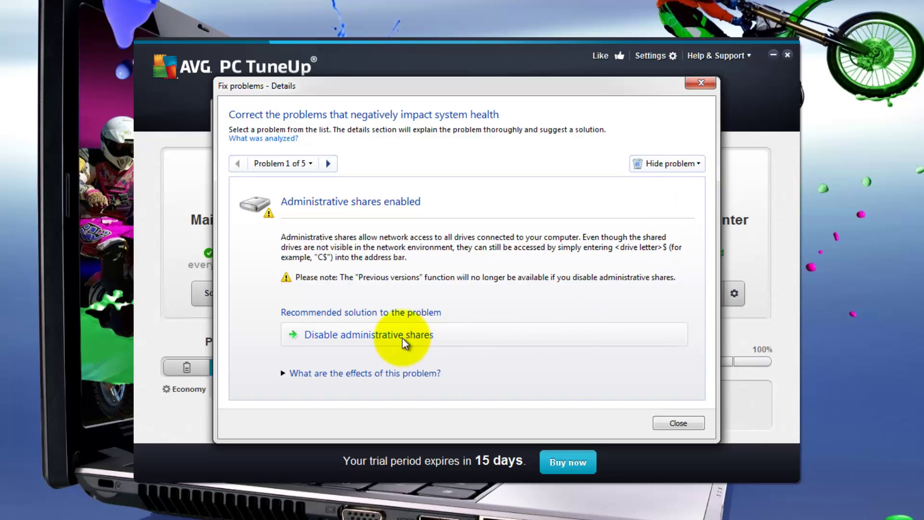
# Apply the recommended solutions to disable administrative shares and network access to the registry.
pyautogui.click(348, 339)
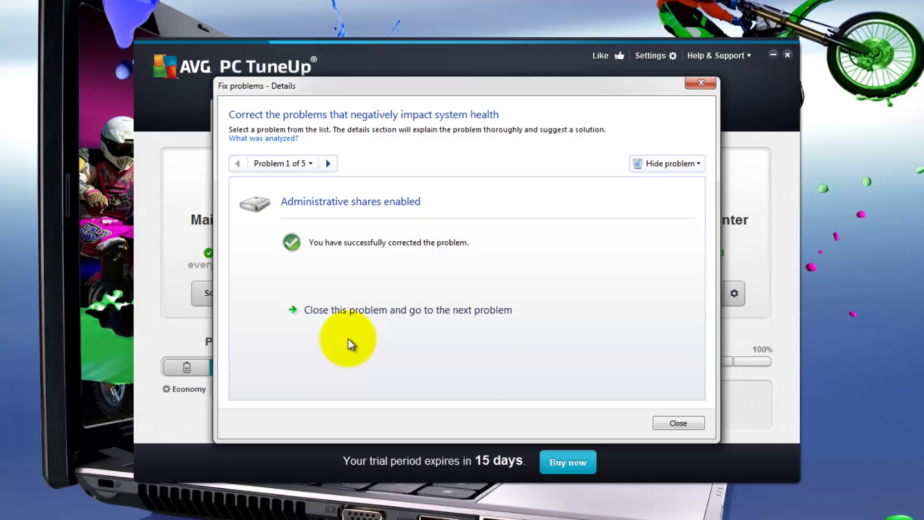
pyautogui.click(346, 310)
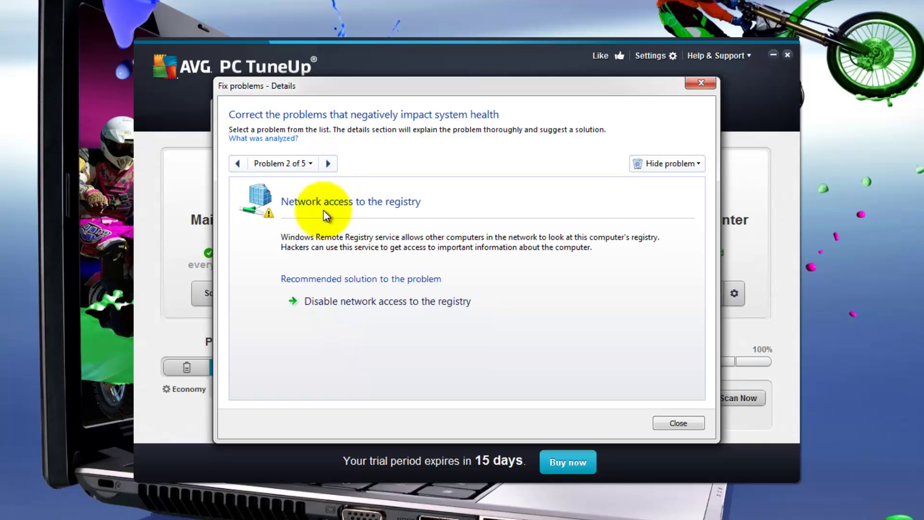
pyautogui.click(327, 304)
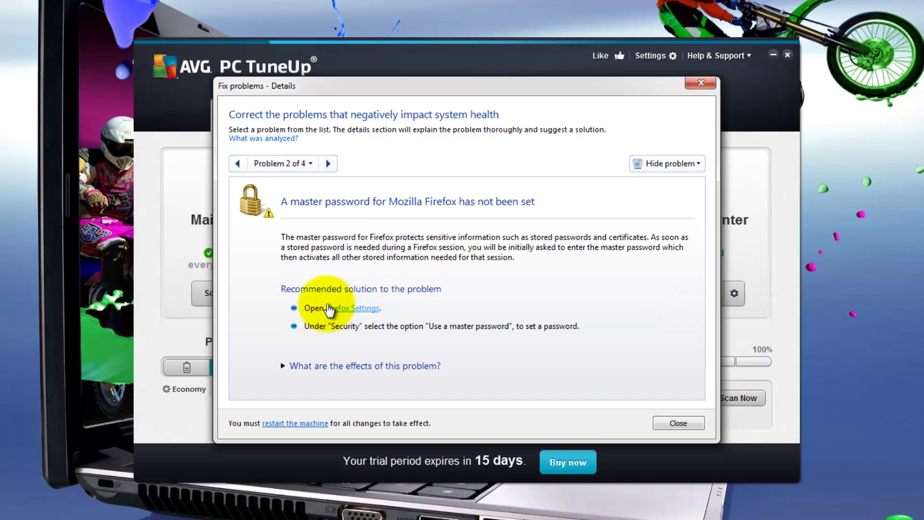
# Permanently hide the Mozilla Firefox master password problem and disable the sending of a unique Player ID.
pyautogui.click(700, 163)
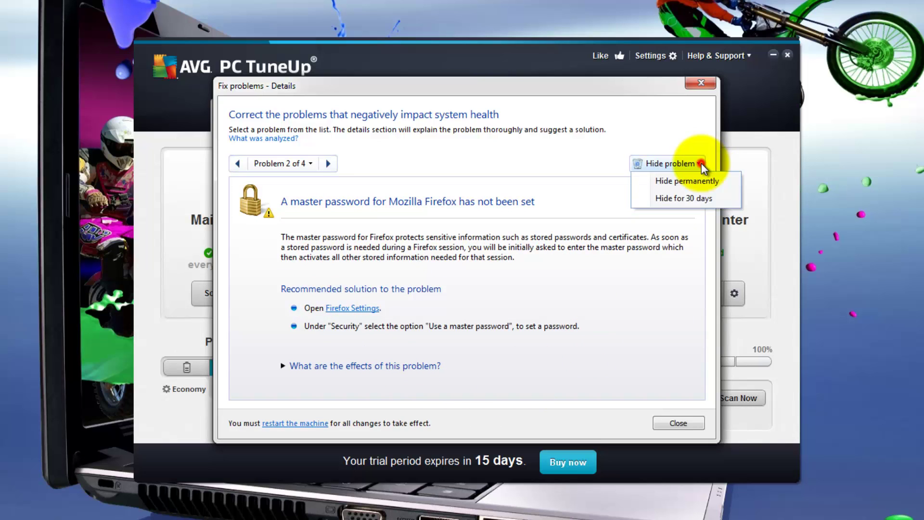
pyautogui.click(695, 181)
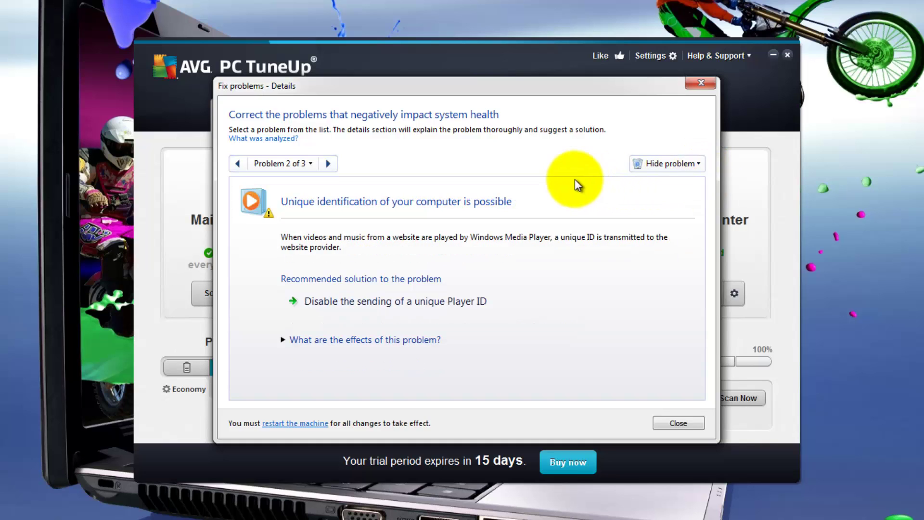
pyautogui.click(375, 302)
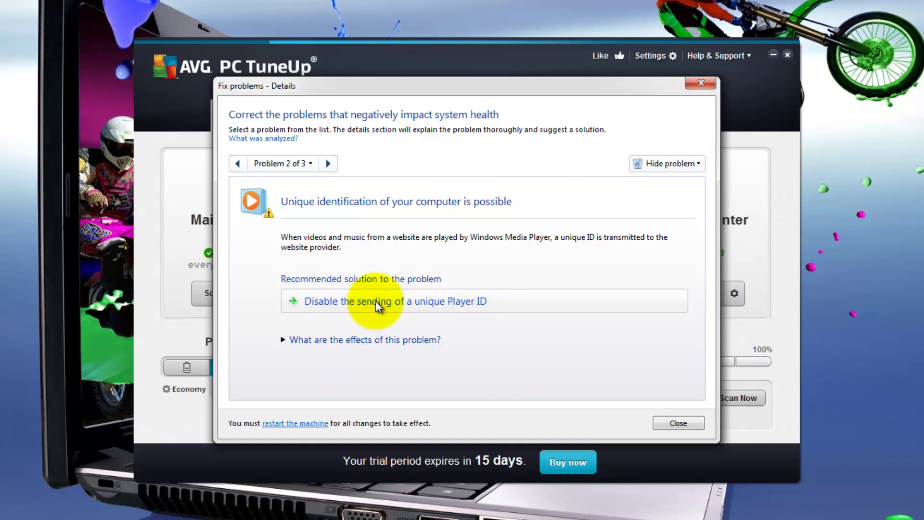
# Permanently hide the unchecked system drive problem and close the problem details without restarting the computer.
pyautogui.click(329, 164)
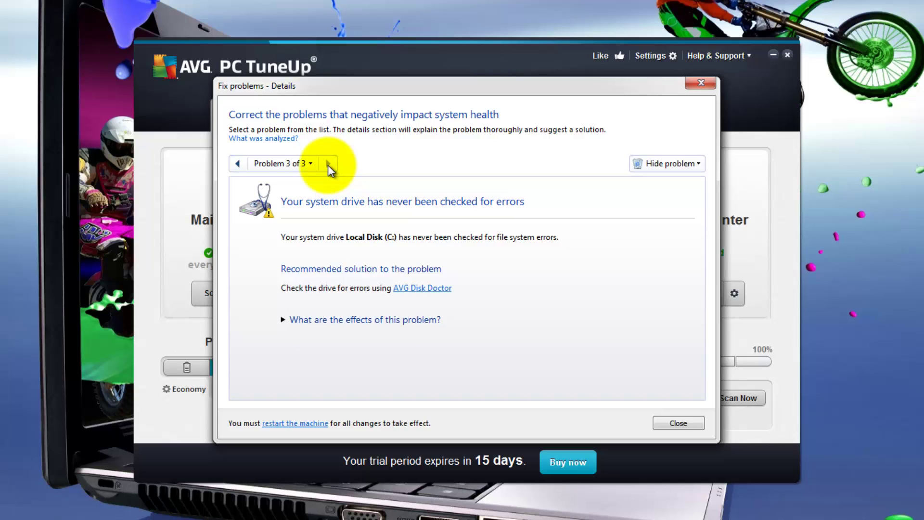
pyautogui.click(701, 162)
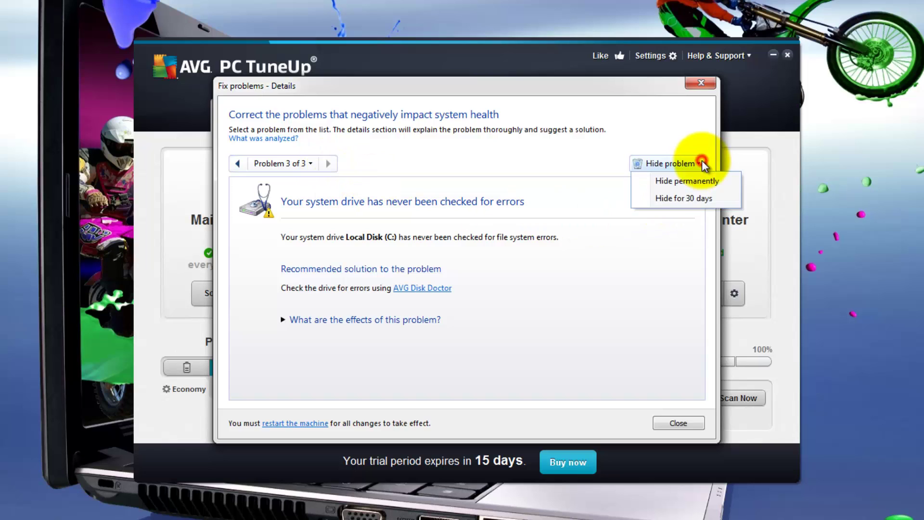
pyautogui.click(680, 180)
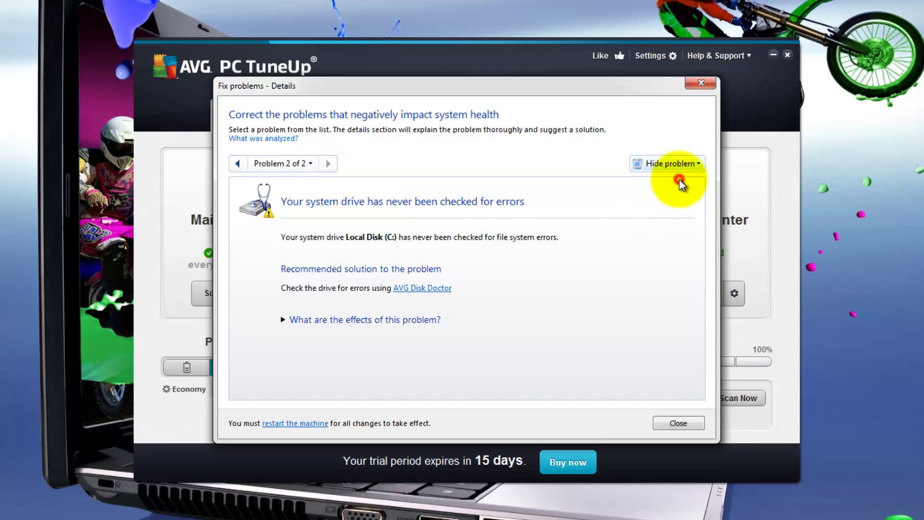
pyautogui.click(678, 423)
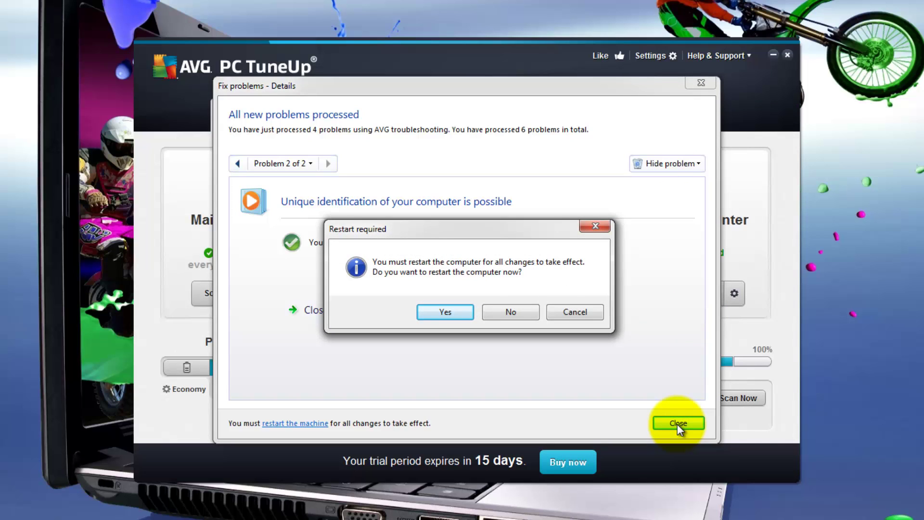
pyautogui.click(504, 313)
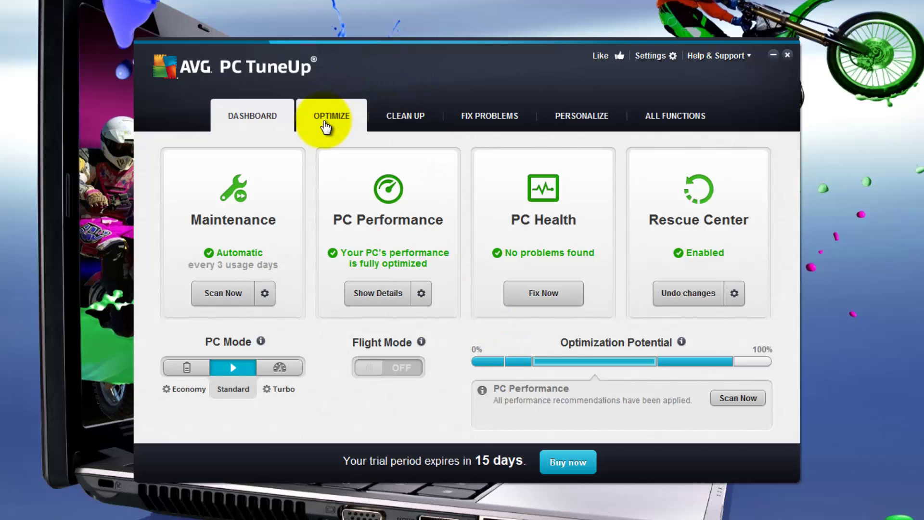
# Disable Mozilla Firefox 23.0.1 in AVG Program Deactivator, re-enable it and close the tool.
pyautogui.click(326, 126)
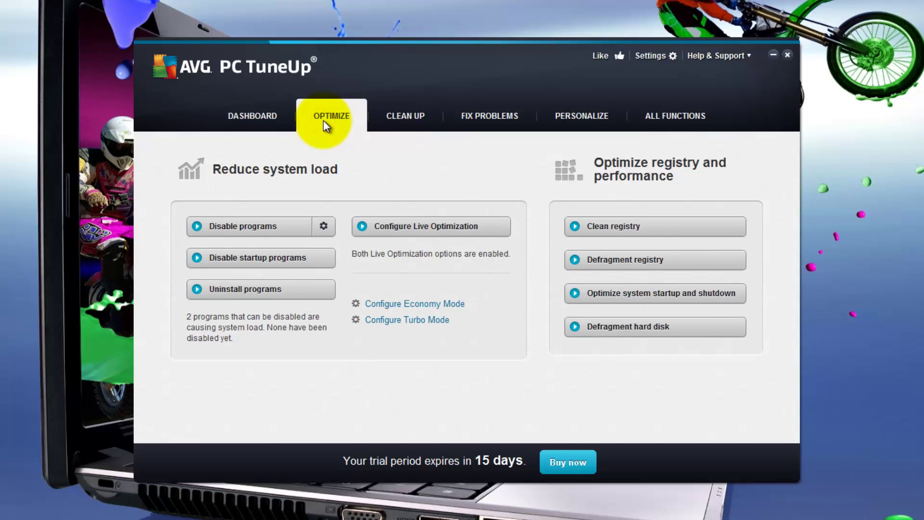
pyautogui.click(259, 232)
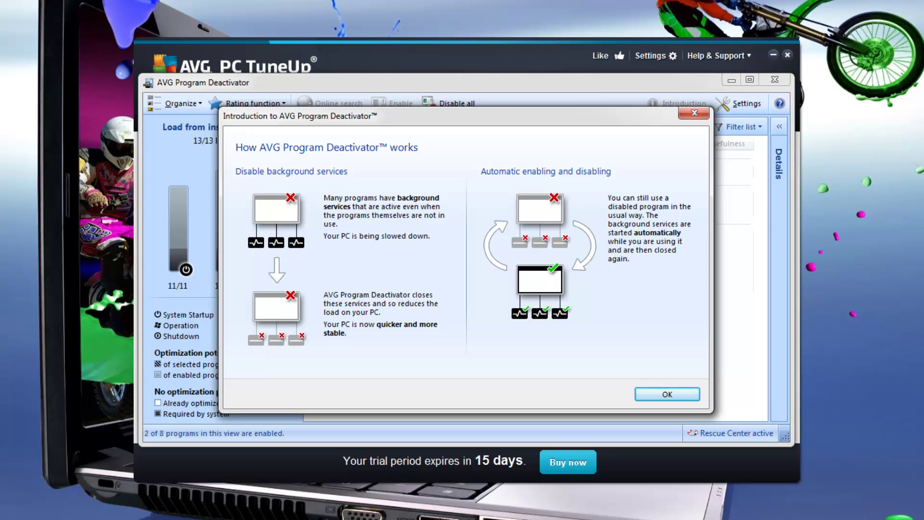
pyautogui.click(680, 395)
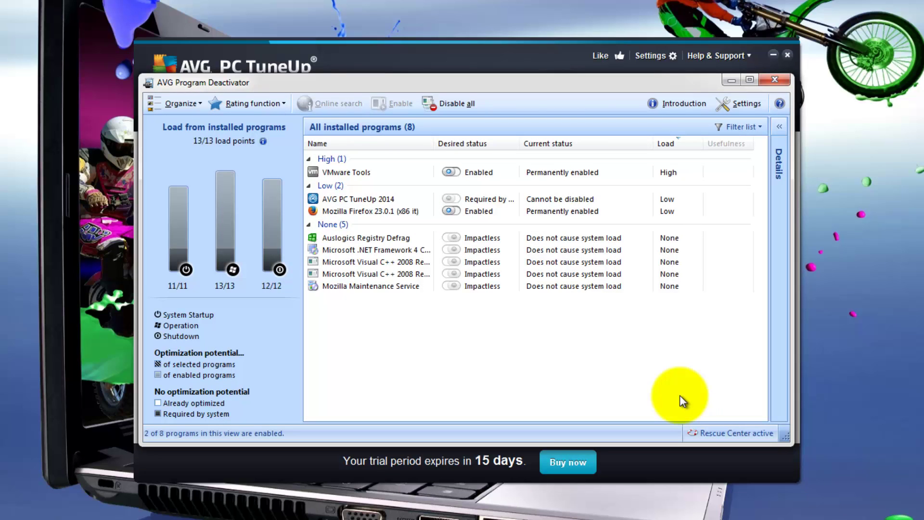
pyautogui.click(451, 212)
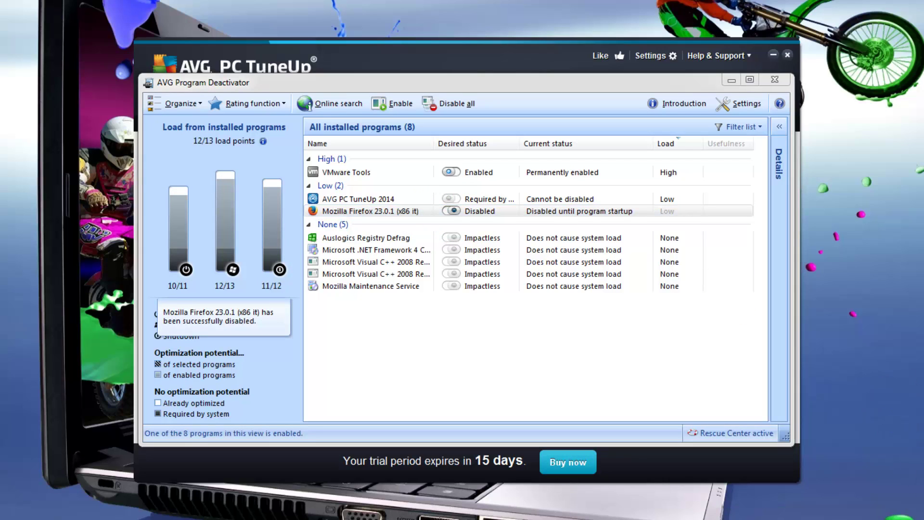
pyautogui.click(452, 211)
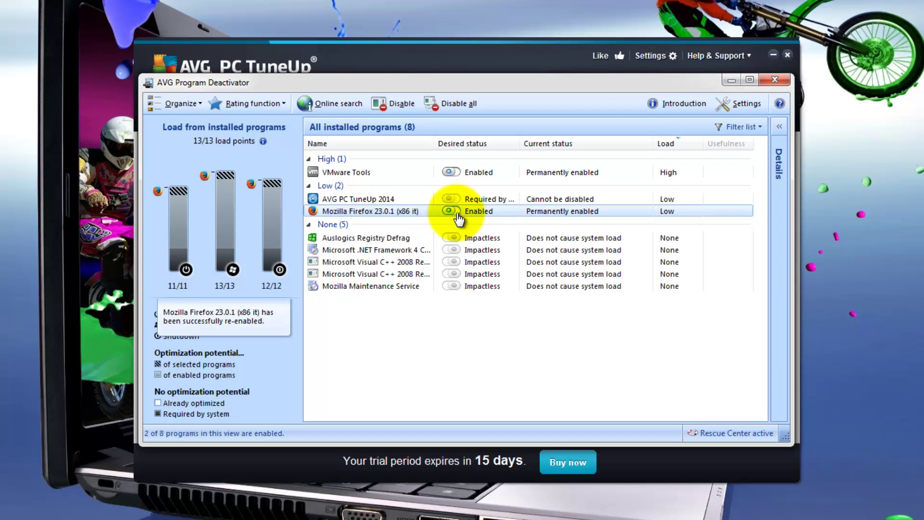
pyautogui.click(774, 80)
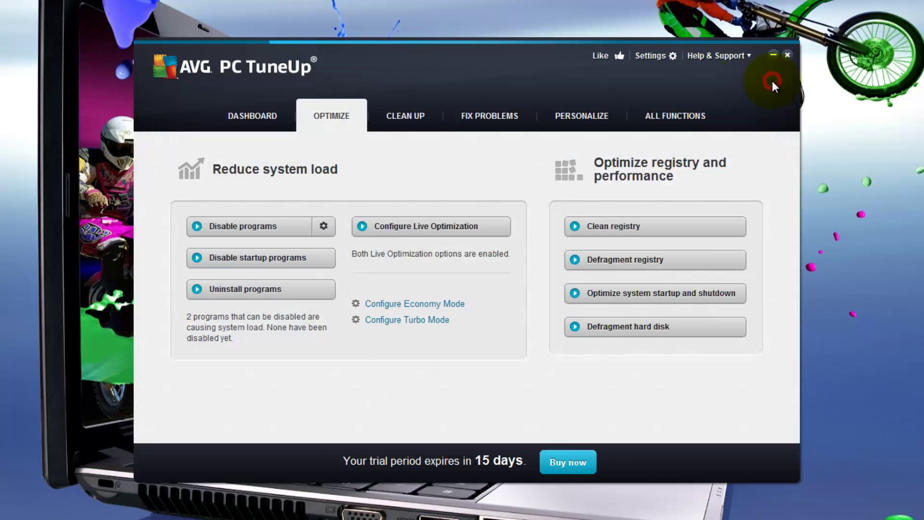
# Disable Windows Problem Reporting at startup in AVG StartUp Manager and close the manager.
pyautogui.click(231, 260)
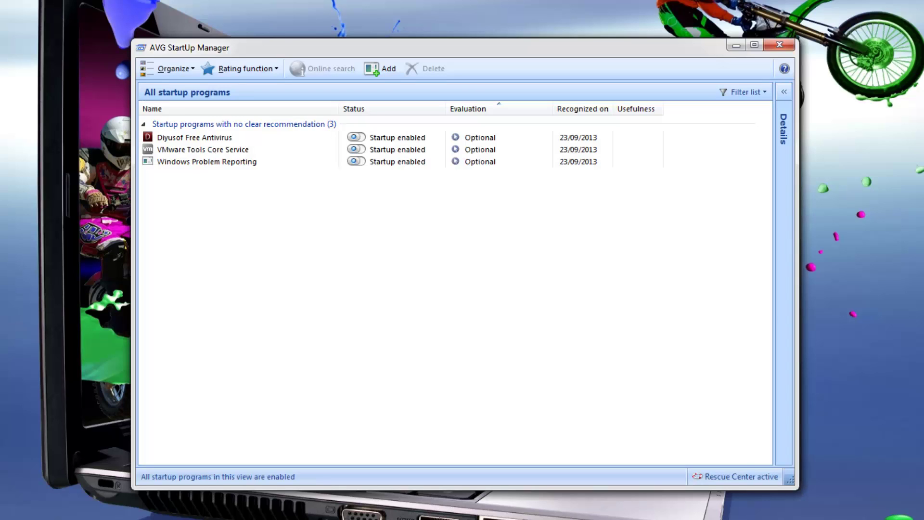
pyautogui.click(355, 162)
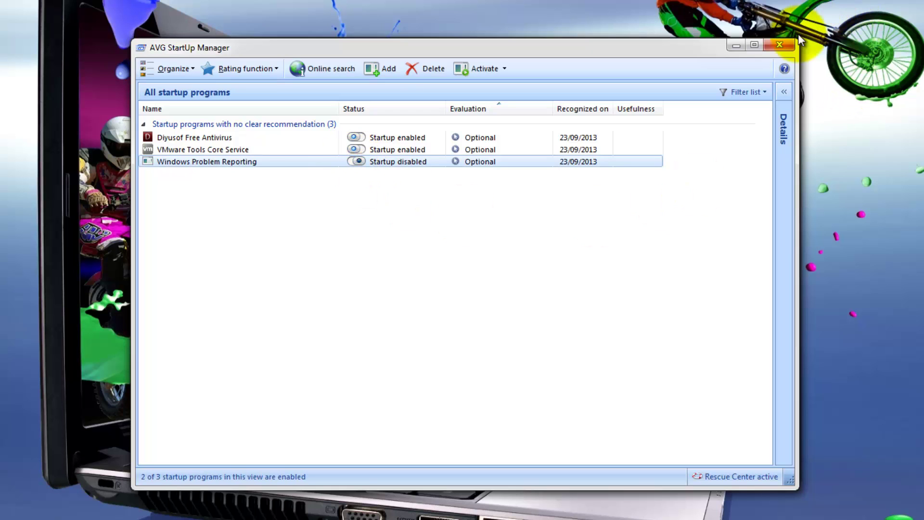
pyautogui.click(779, 45)
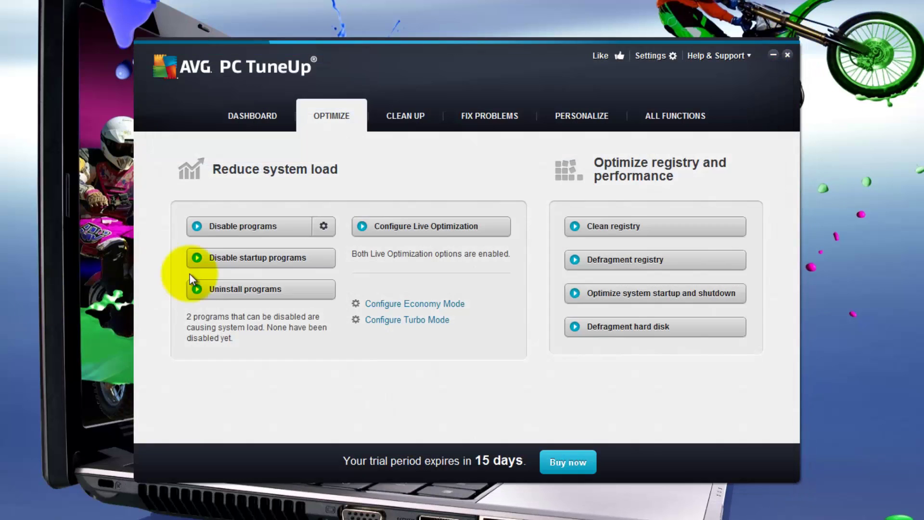
# View the uninstall options for Auslogics Registry Defrag in AVG Uninstall Manager and close the manager.
pyautogui.click(246, 295)
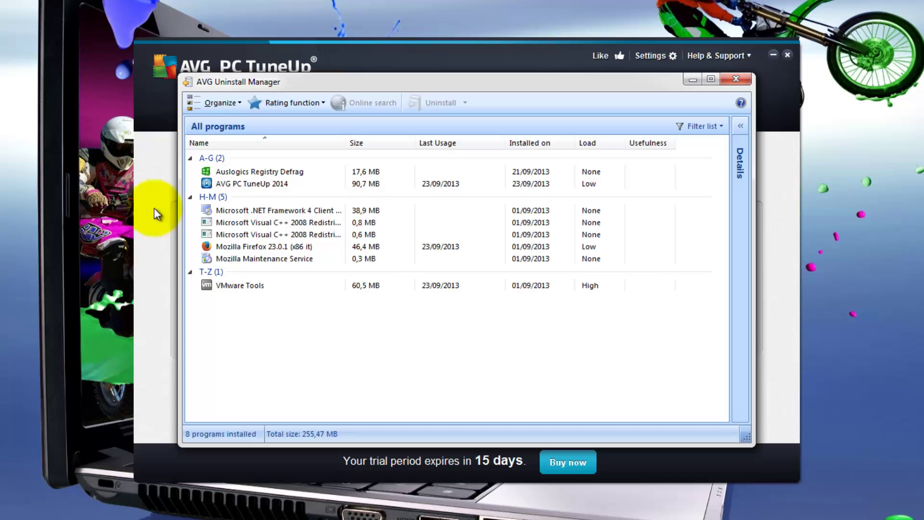
pyautogui.click(251, 171)
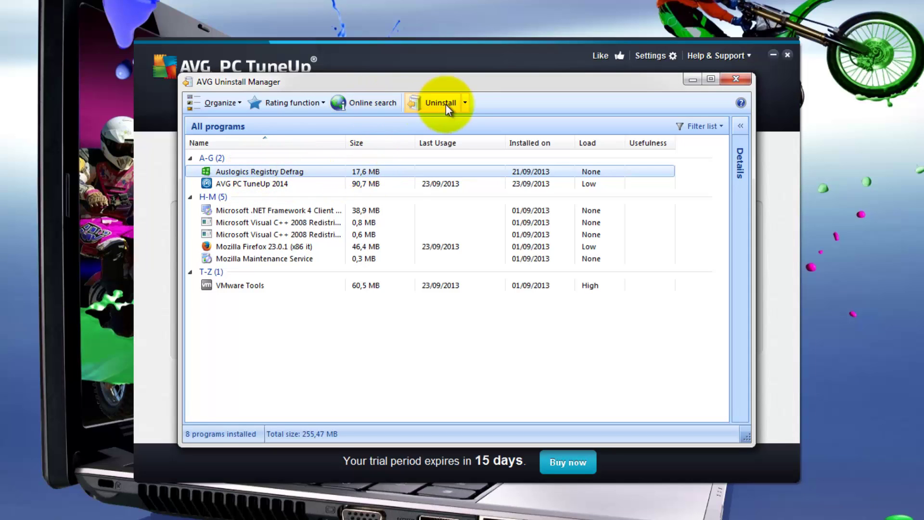
pyautogui.click(466, 103)
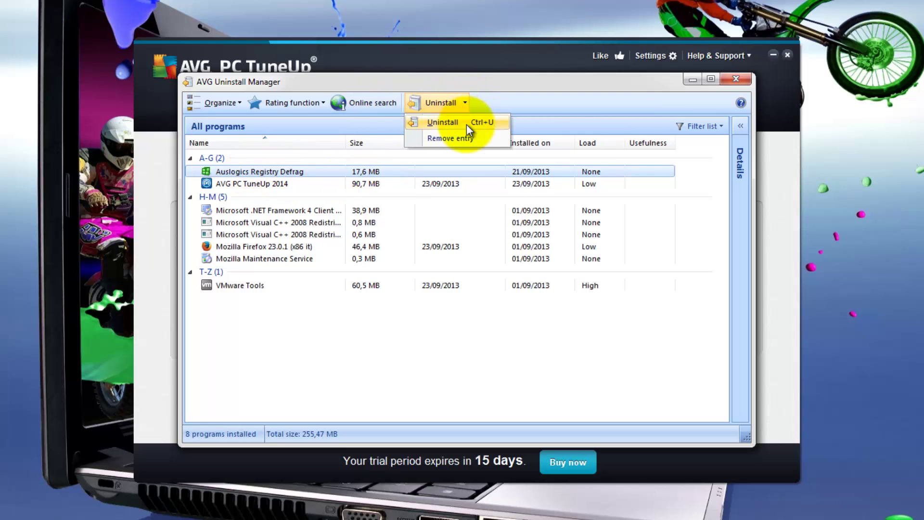
pyautogui.click(733, 81)
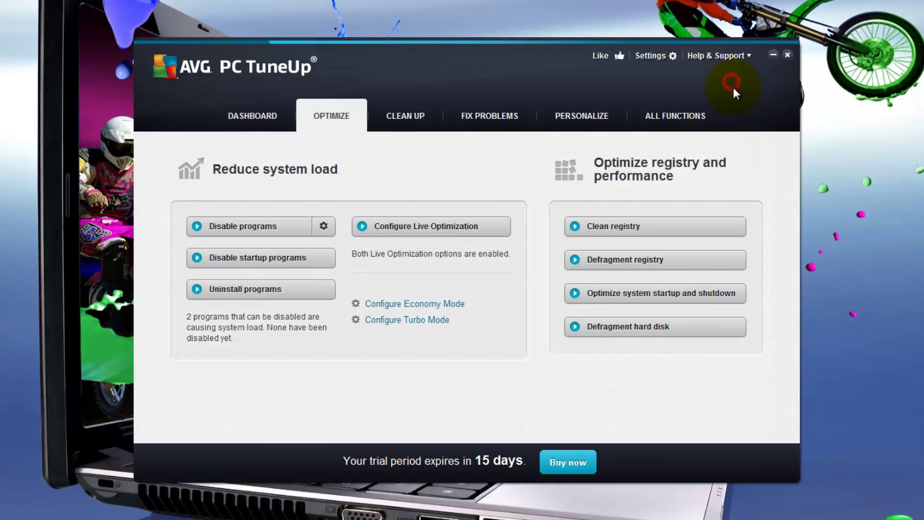
# Review the Live Optimization settings for program startup and response rate, and close them.
pyautogui.click(409, 237)
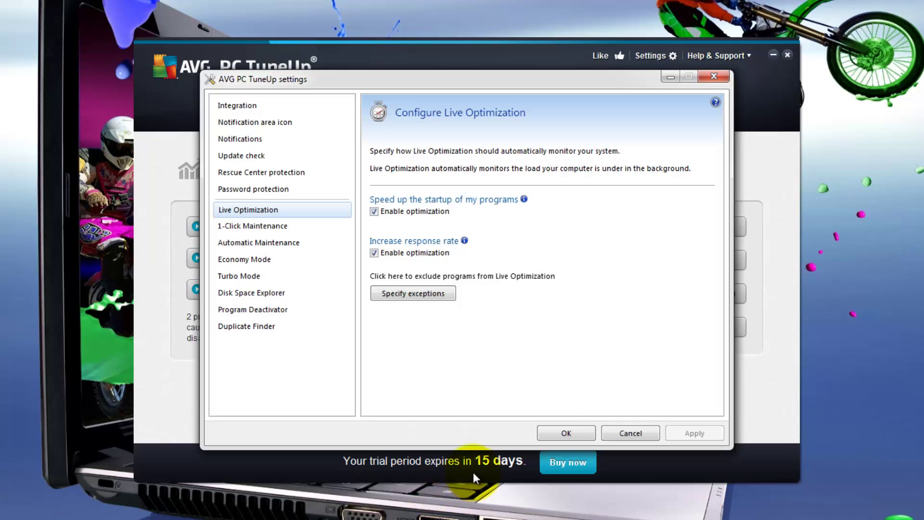
pyautogui.click(560, 432)
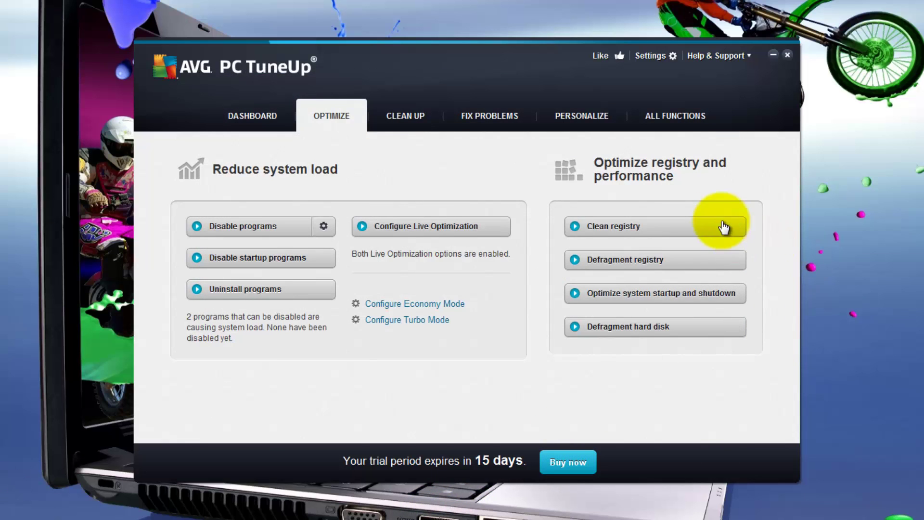
# Run a complete scan of the registry with AVG Registry Cleaner and finish the wizard.
pyautogui.click(641, 228)
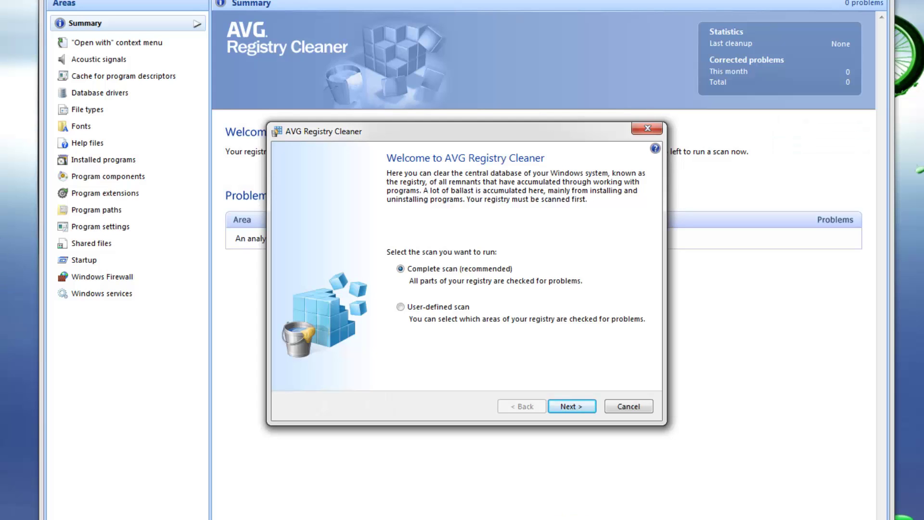
pyautogui.click(587, 404)
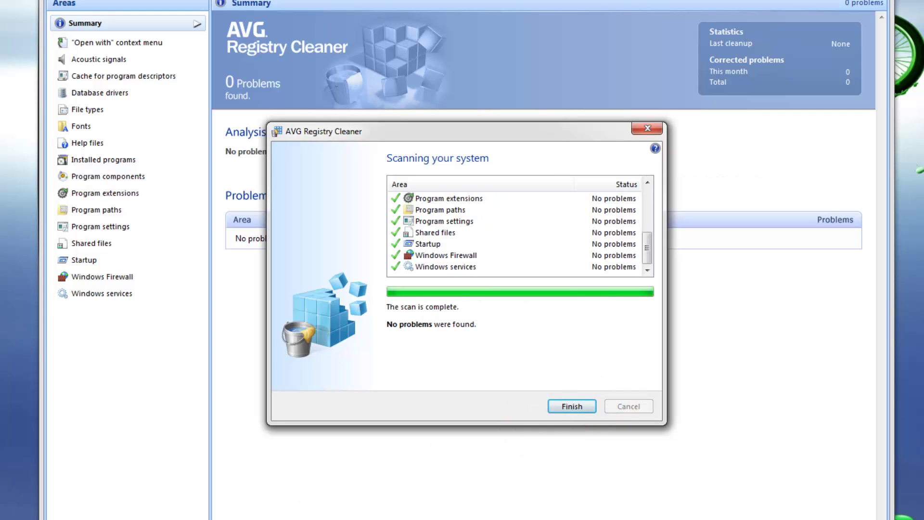
pyautogui.click(571, 408)
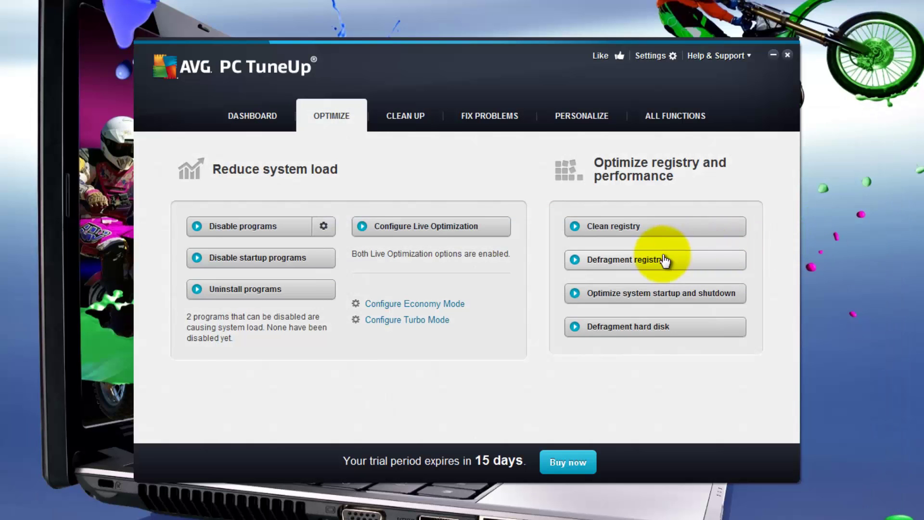
# Analyze the registry with AVG Registry Defrag and schedule its optimization for the next startup.
pyautogui.click(614, 263)
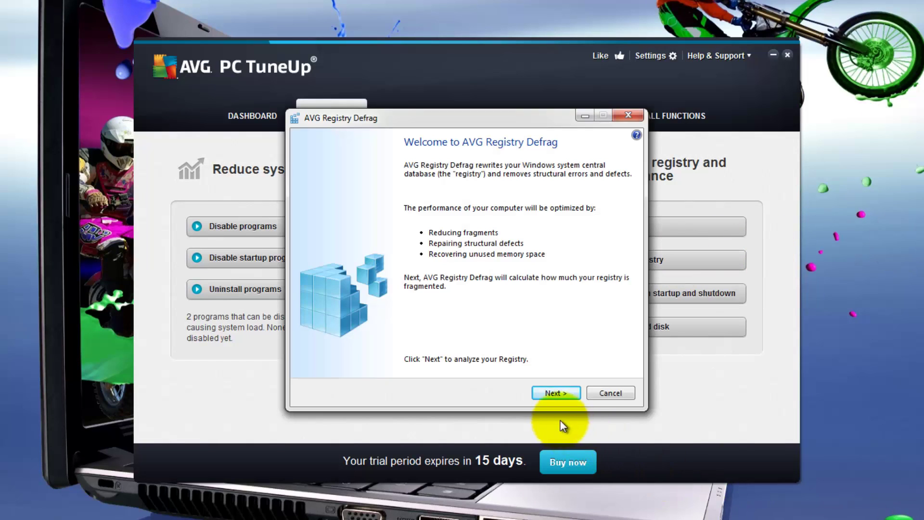
pyautogui.click(556, 393)
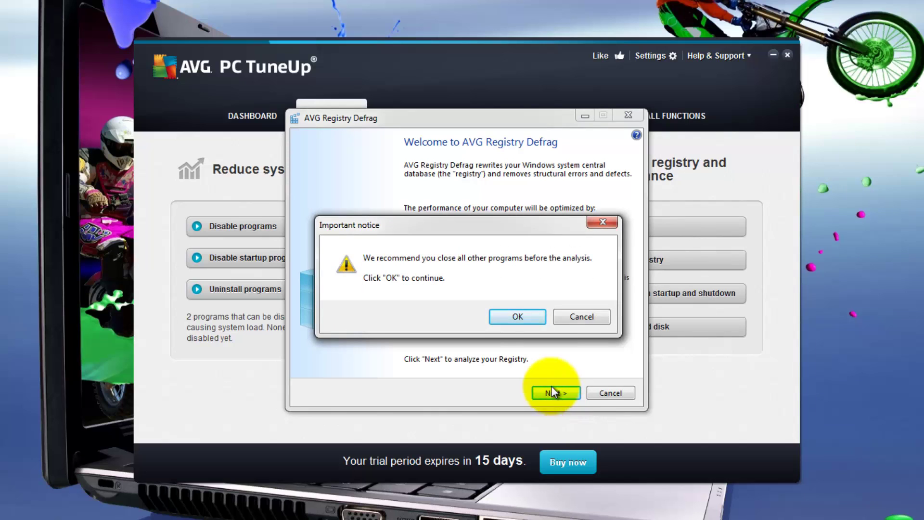
pyautogui.click(518, 316)
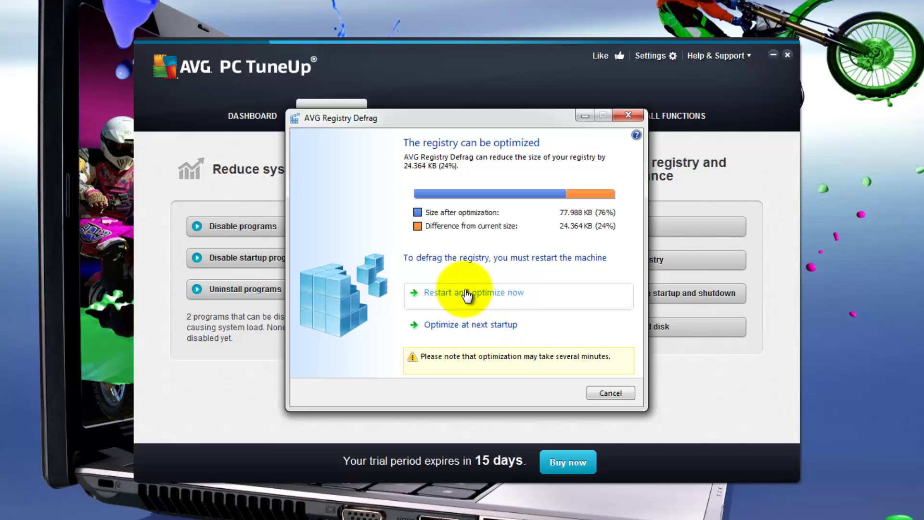
pyautogui.click(470, 326)
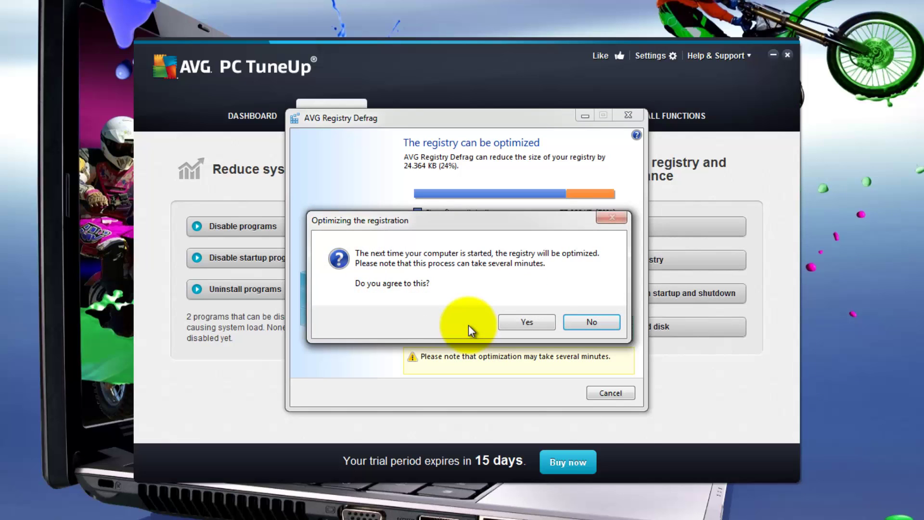
pyautogui.click(522, 323)
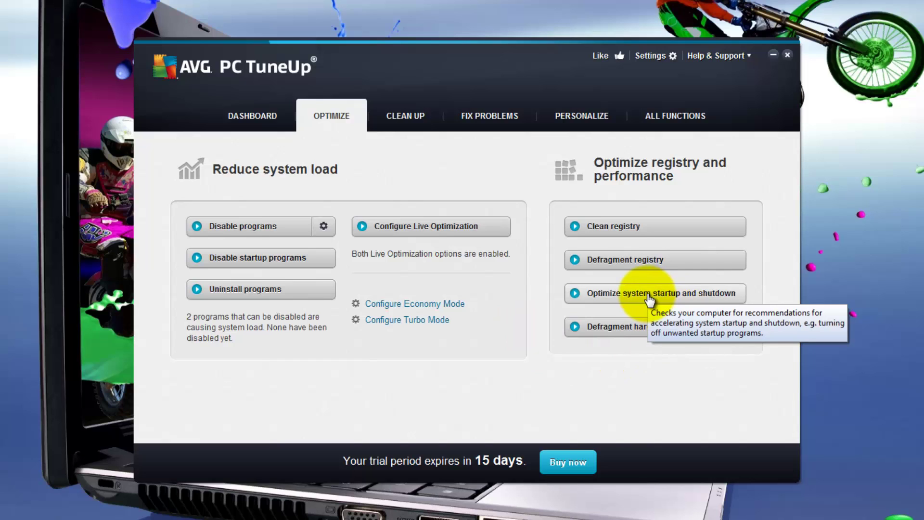
# Check system startup and shutdown with AVG StartUp Optimizer, answering No for pen or tablet input and company network access, and close it.
pyautogui.click(649, 296)
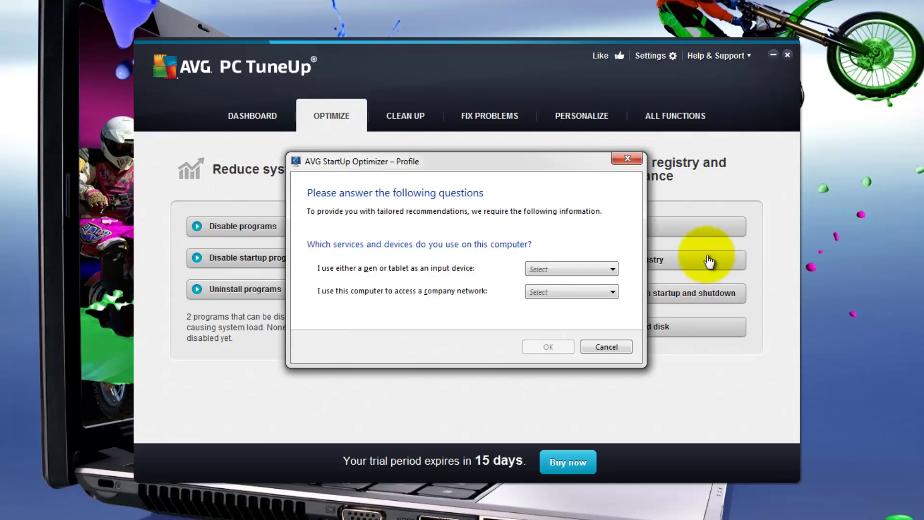
pyautogui.click(612, 269)
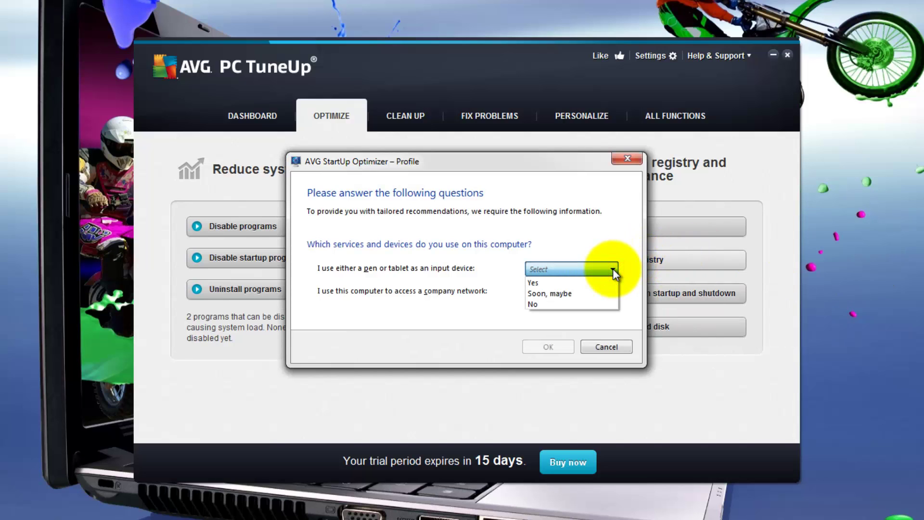
pyautogui.click(599, 304)
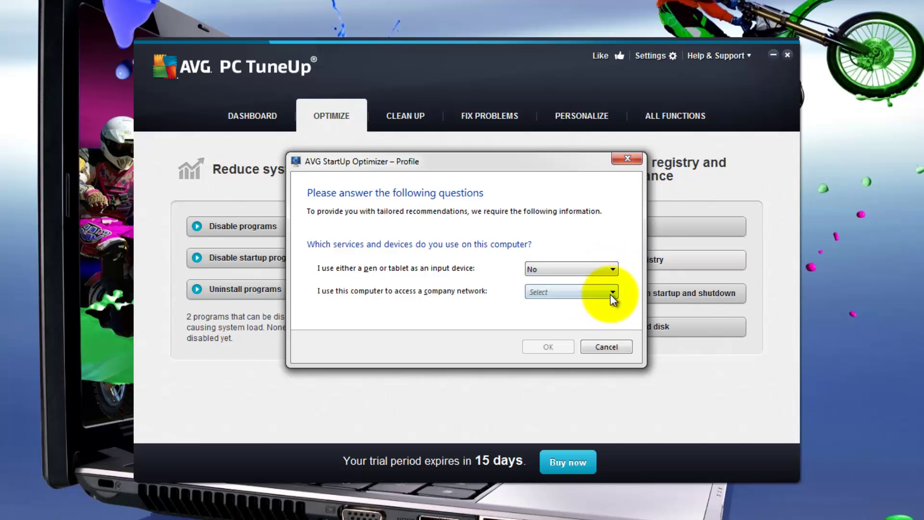
pyautogui.click(611, 293)
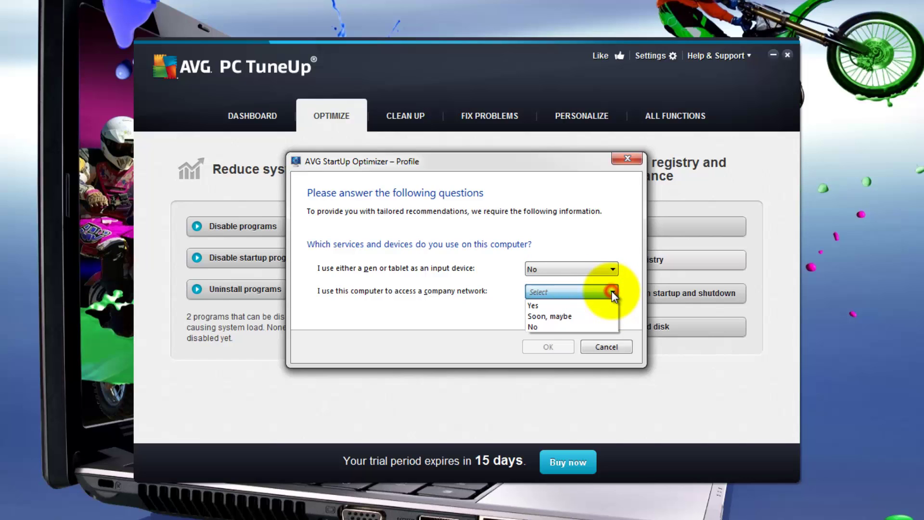
pyautogui.click(606, 326)
pyautogui.click(559, 346)
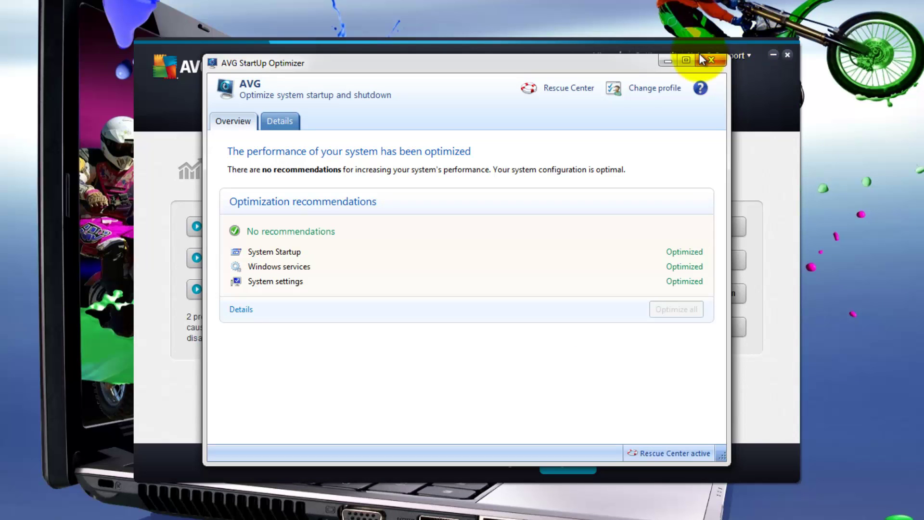
pyautogui.click(707, 58)
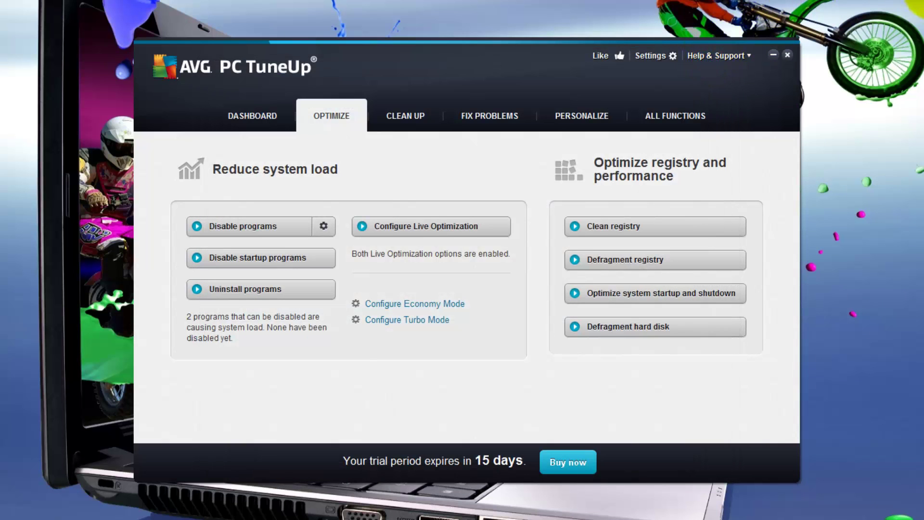
# Analyze Local disk (C:) with AVG Drive Defrag, accept the "Do not run defragmentation (recommended)" option, and exit the wizard.
pyautogui.click(645, 330)
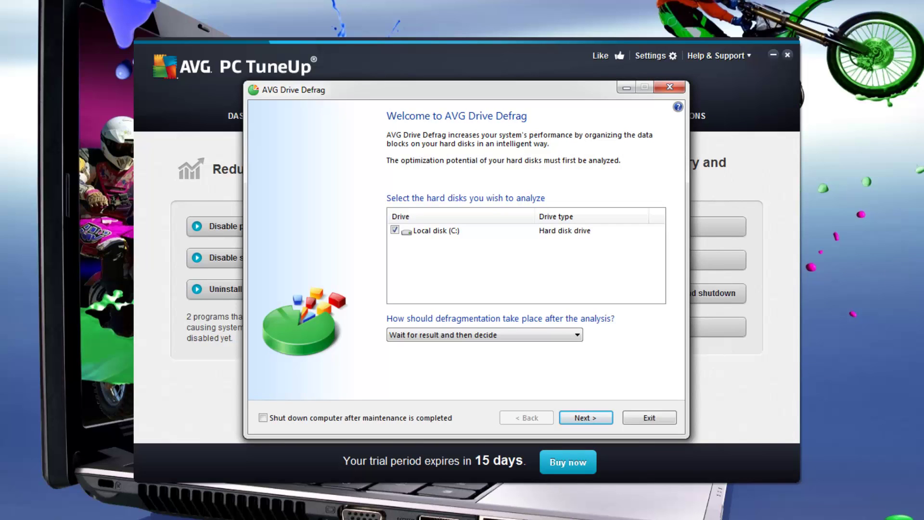
pyautogui.click(578, 336)
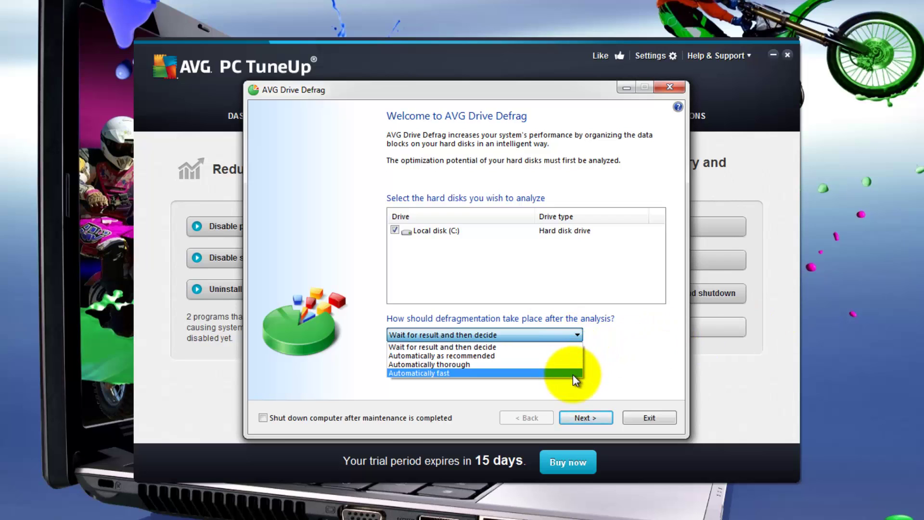
pyautogui.click(588, 336)
pyautogui.click(588, 418)
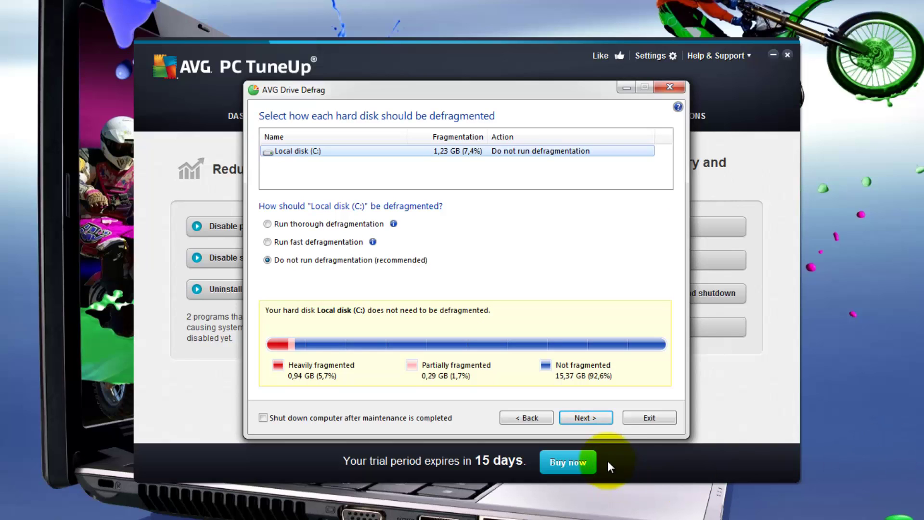
pyautogui.click(588, 417)
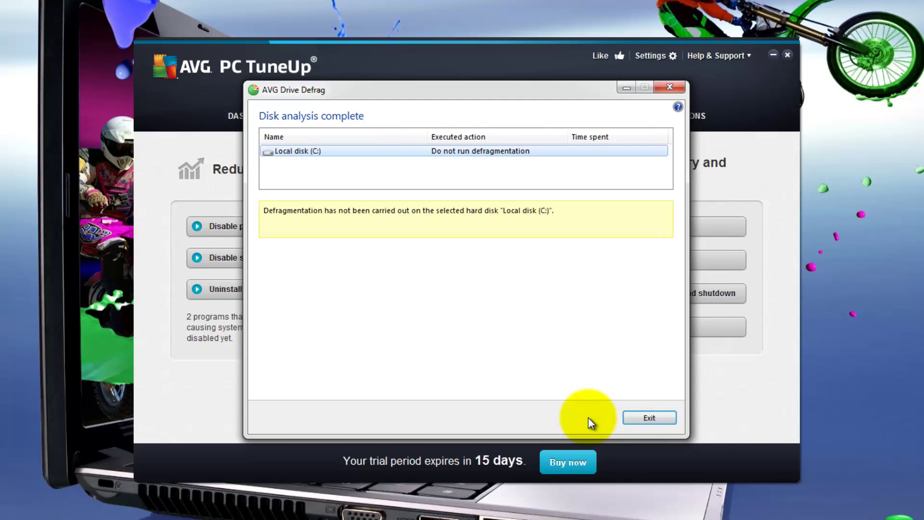
pyautogui.click(654, 418)
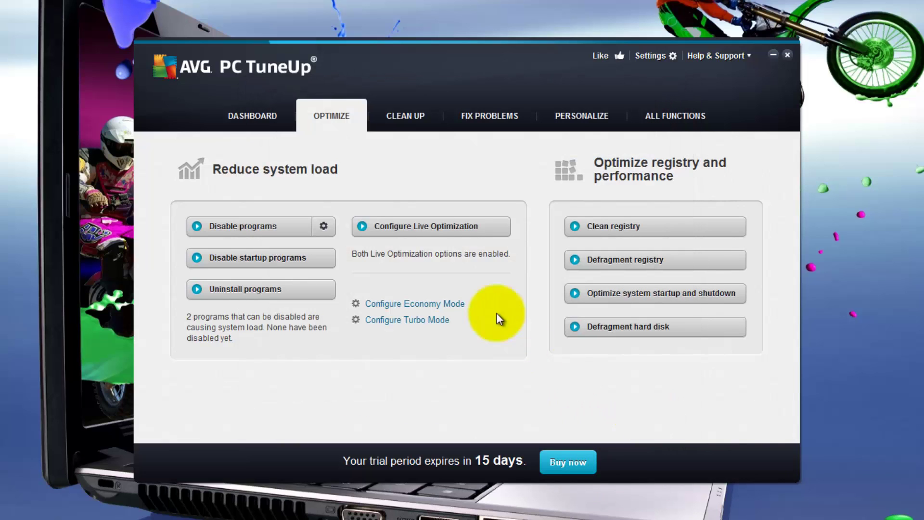
# Clean up Windows and programs, deleting error analysis files, log files, Windows caches, image previews, Windows backup copies, recently used entries and program caches.
pyautogui.click(412, 121)
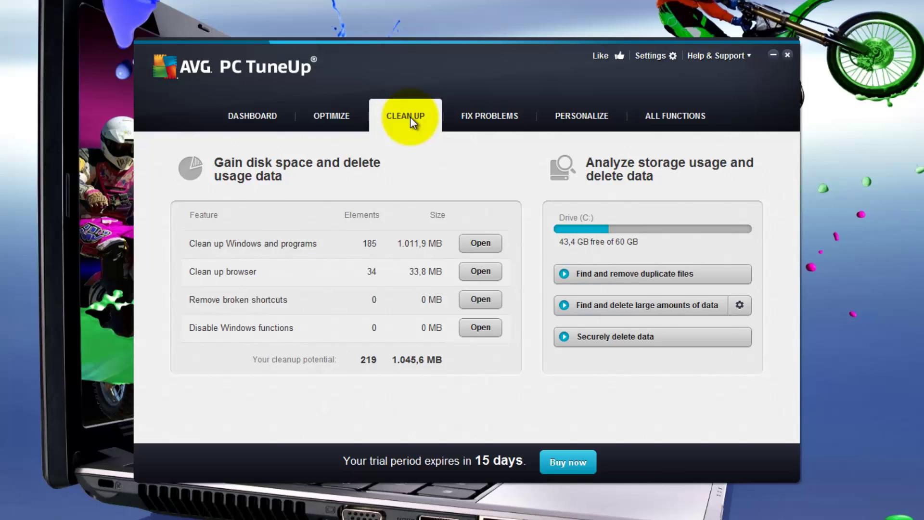
pyautogui.click(481, 245)
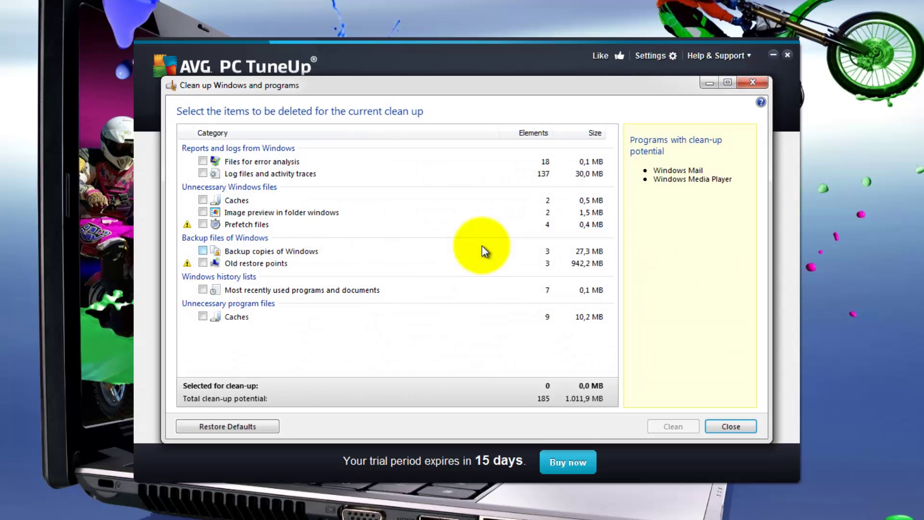
pyautogui.click(203, 162)
pyautogui.click(203, 173)
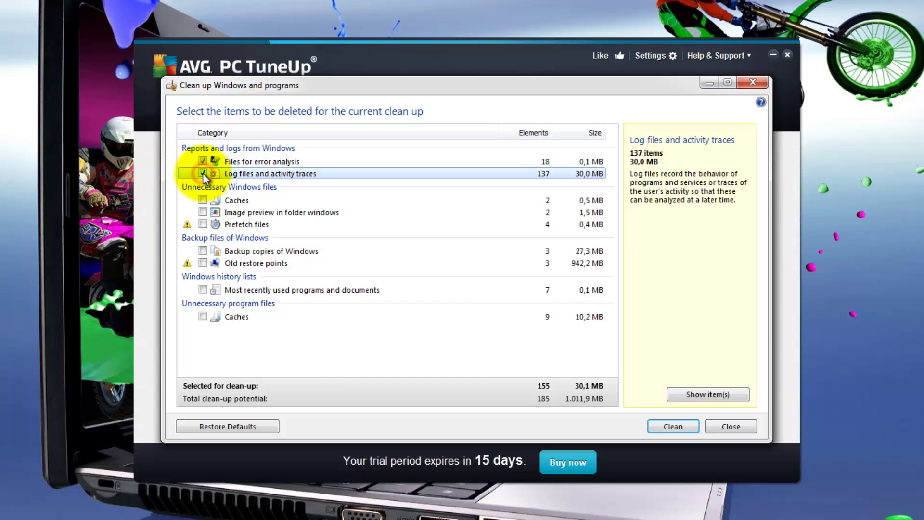
pyautogui.click(203, 201)
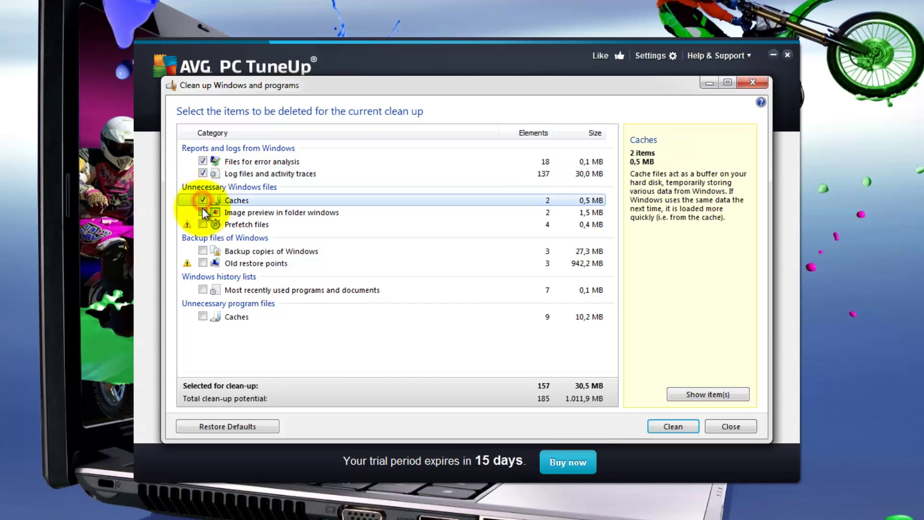
pyautogui.click(202, 212)
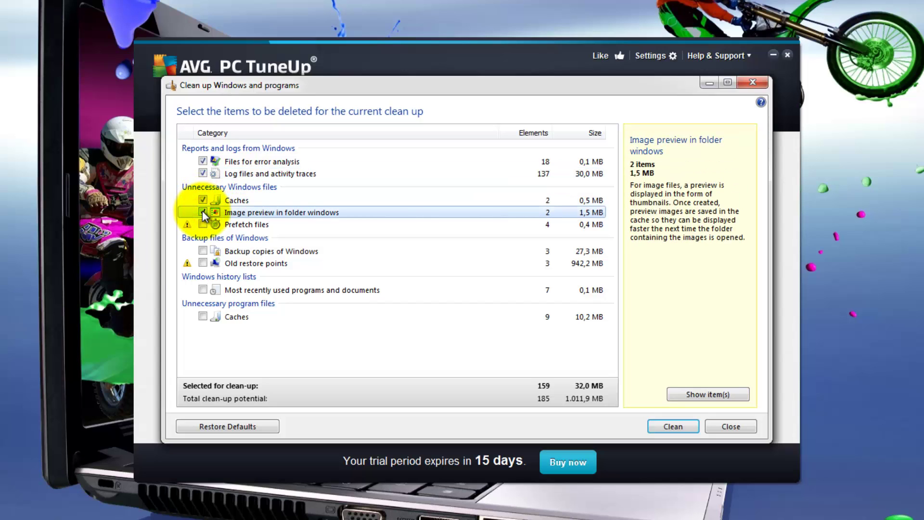
pyautogui.click(203, 251)
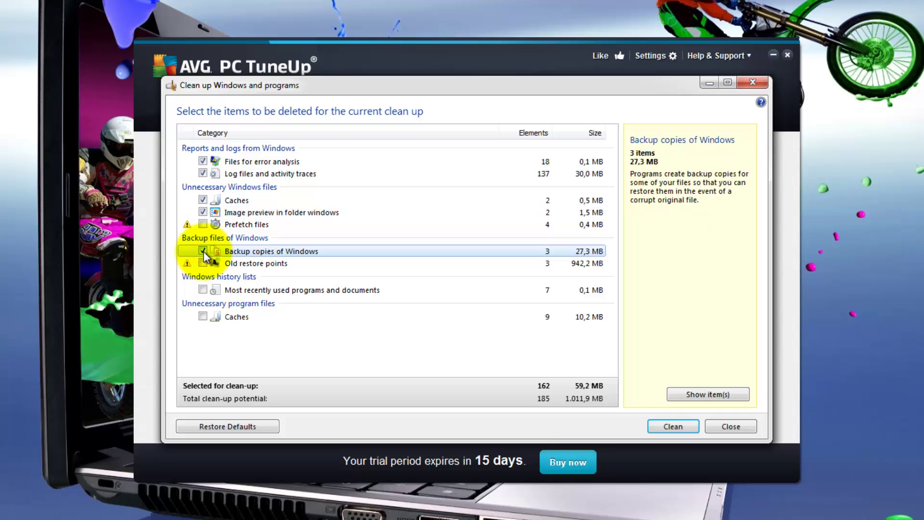
pyautogui.click(203, 289)
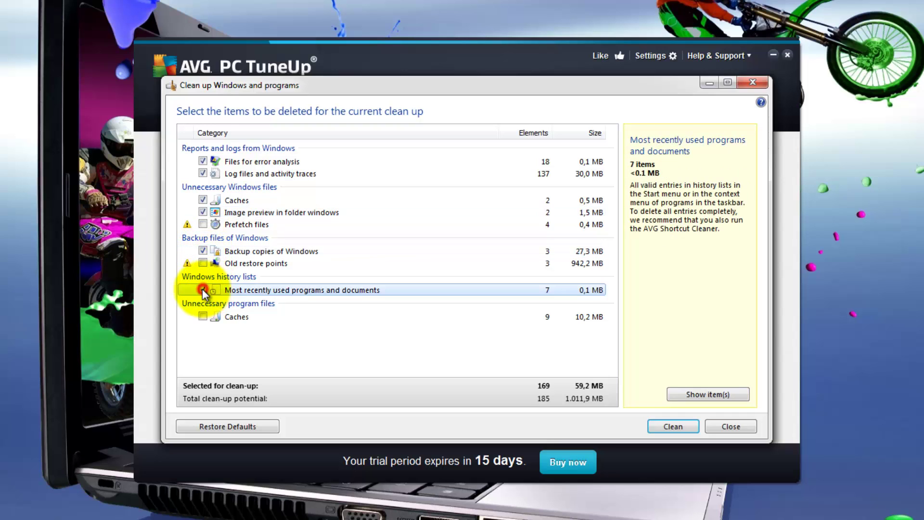
pyautogui.click(203, 316)
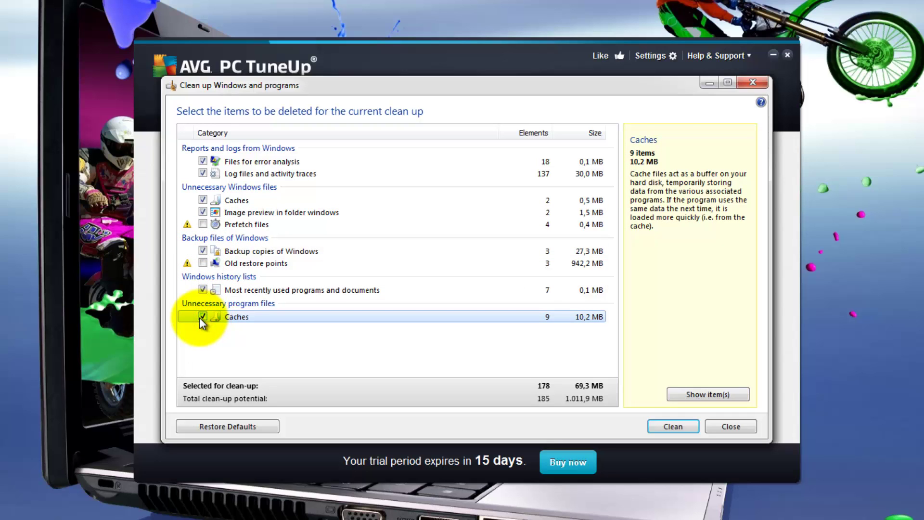
pyautogui.click(677, 426)
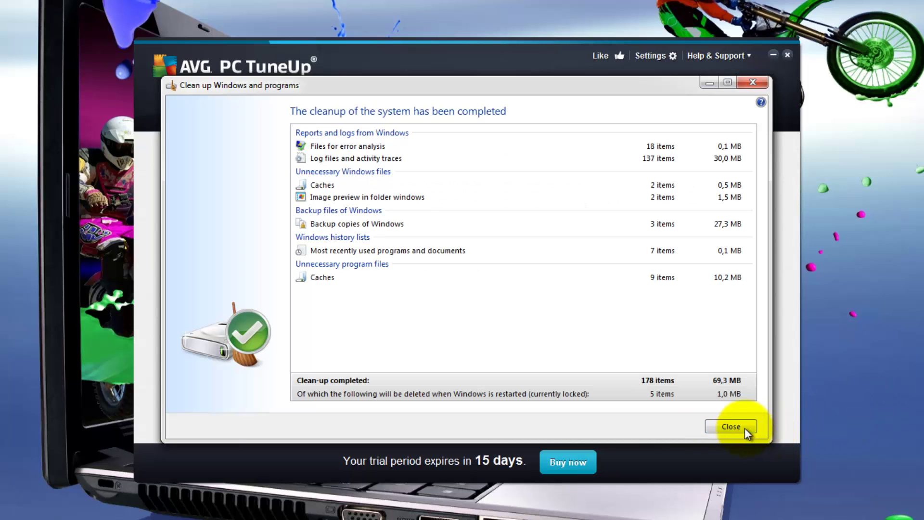
pyautogui.click(731, 426)
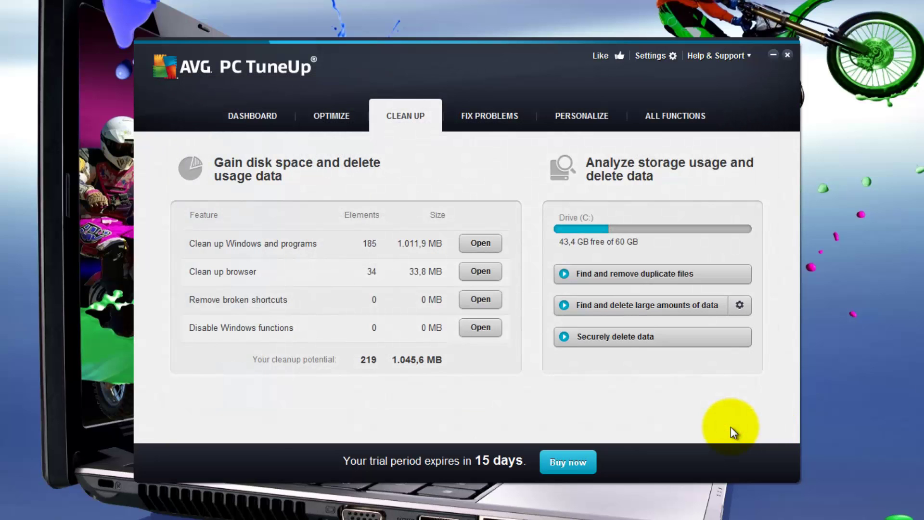
# Clean up the browsers, deleting Internet Explorer cookies and history plus Firefox cookies, history, More Mozilla files and session data.
pyautogui.click(476, 271)
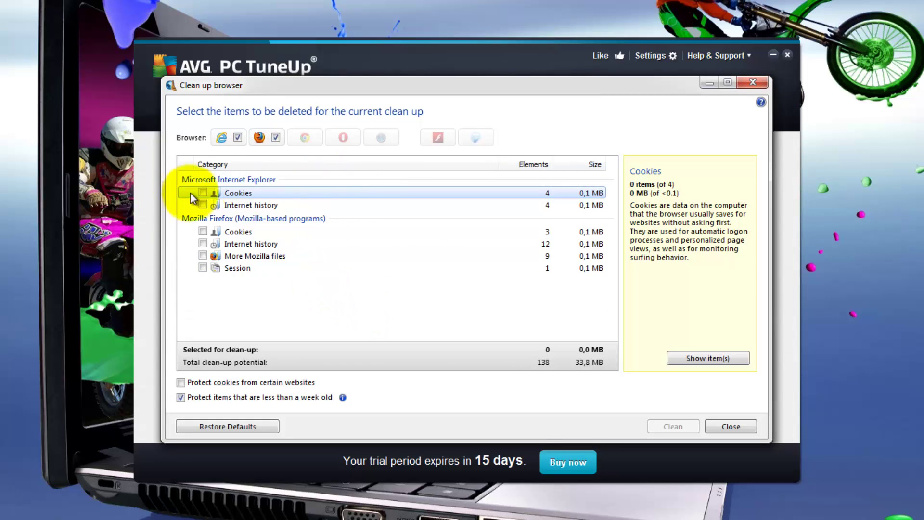
pyautogui.click(203, 193)
pyautogui.click(203, 205)
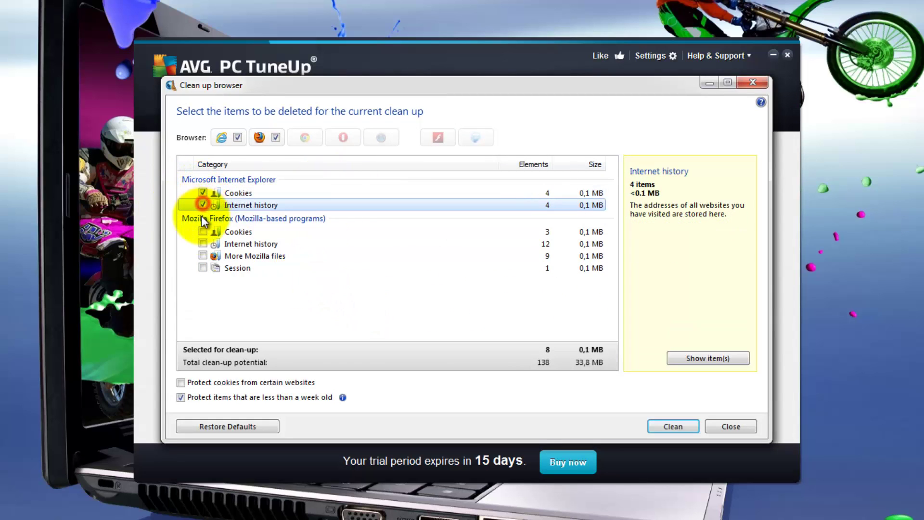
pyautogui.click(202, 232)
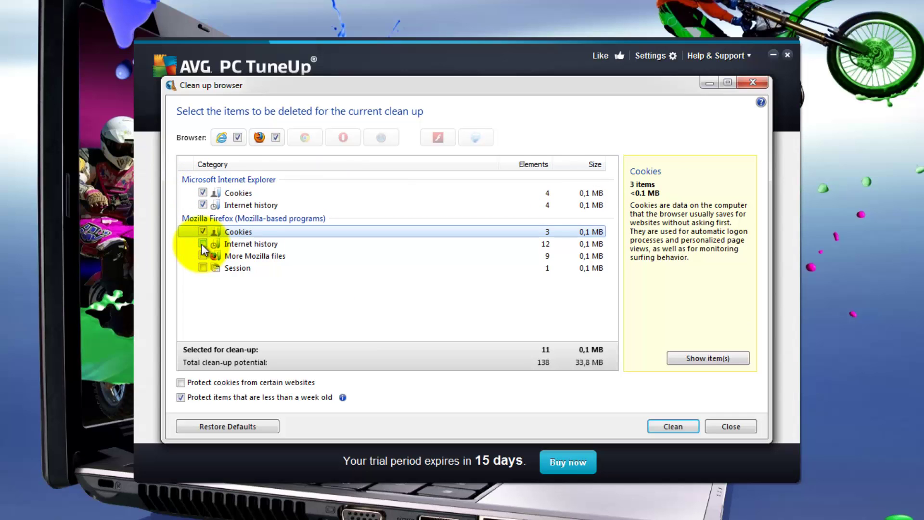
pyautogui.click(203, 243)
pyautogui.click(203, 256)
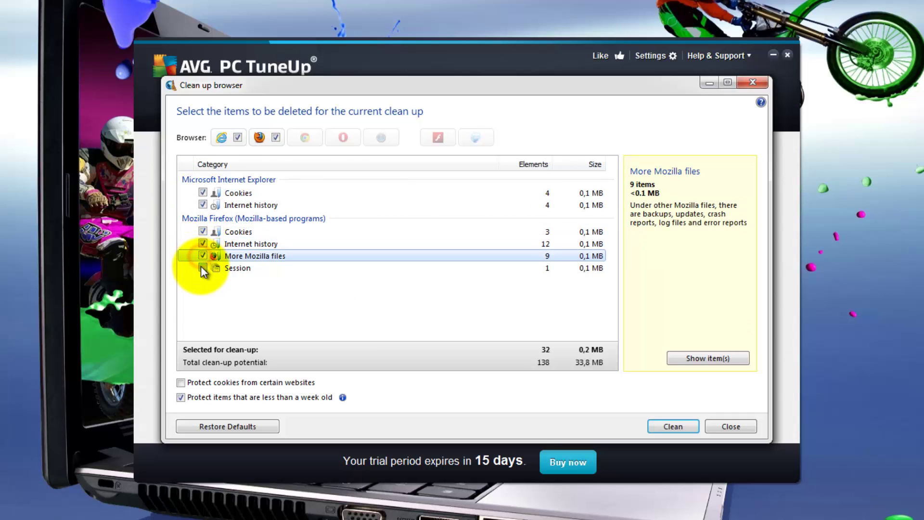
pyautogui.click(202, 267)
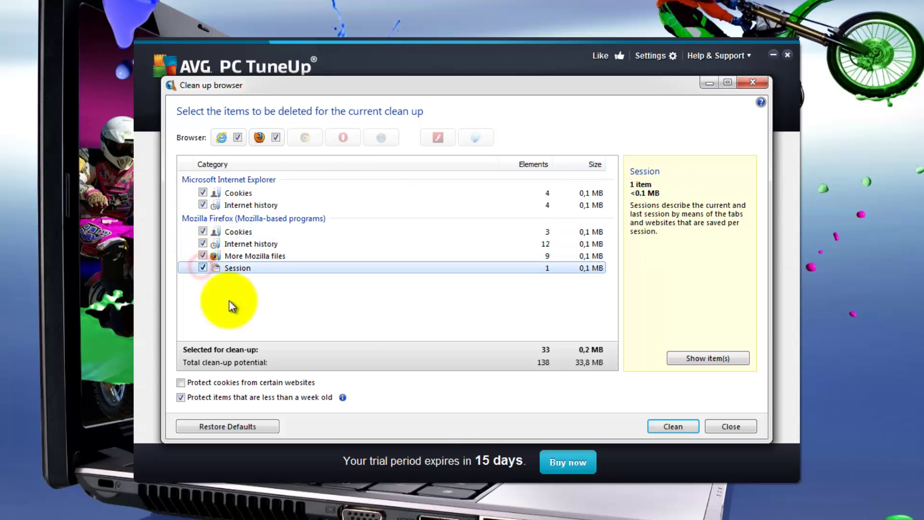
pyautogui.click(680, 425)
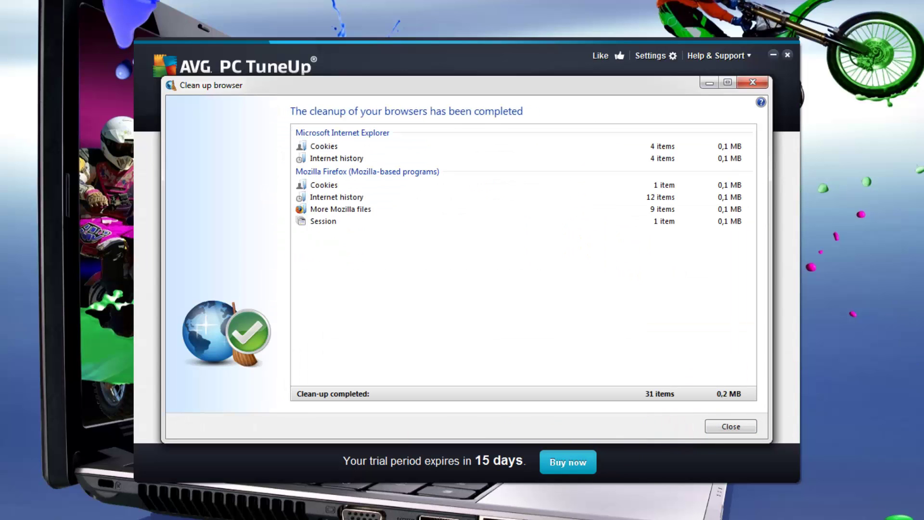
pyautogui.click(734, 430)
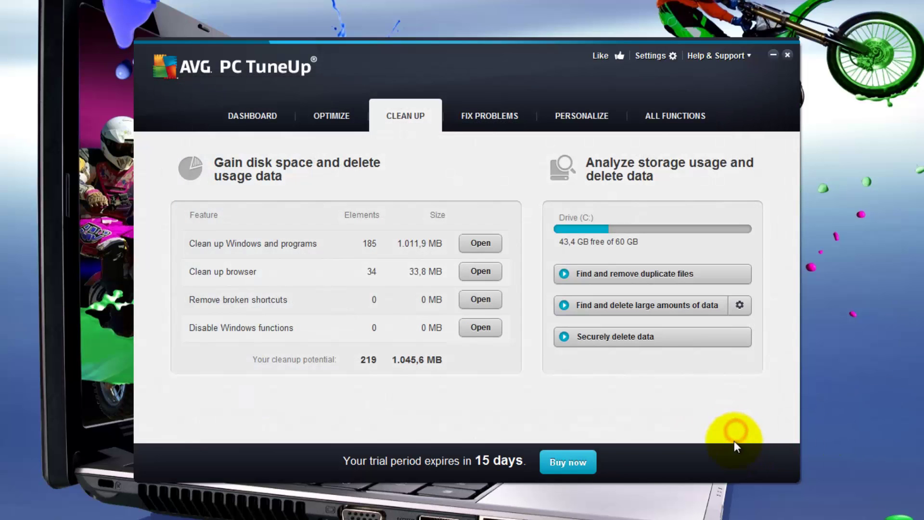
# Check the drive for broken shortcuts to remove and dismiss the note.
pyautogui.click(481, 300)
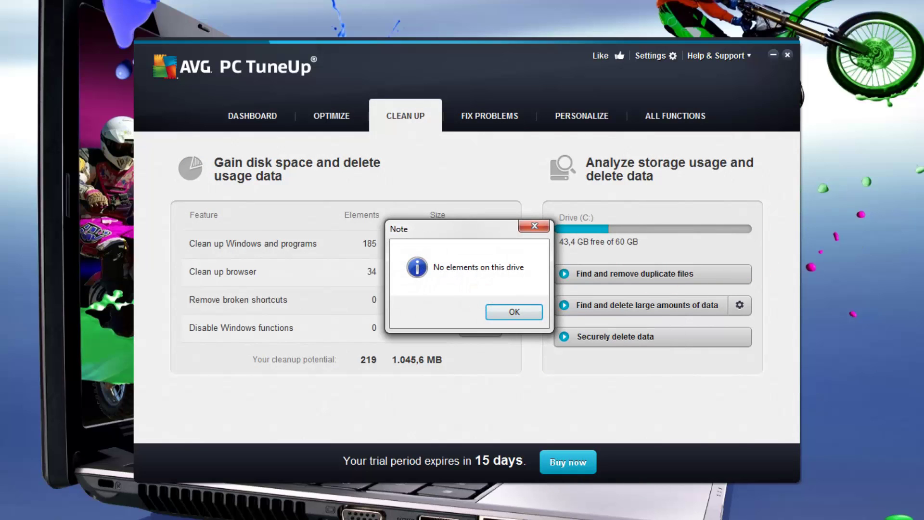
pyautogui.click(516, 312)
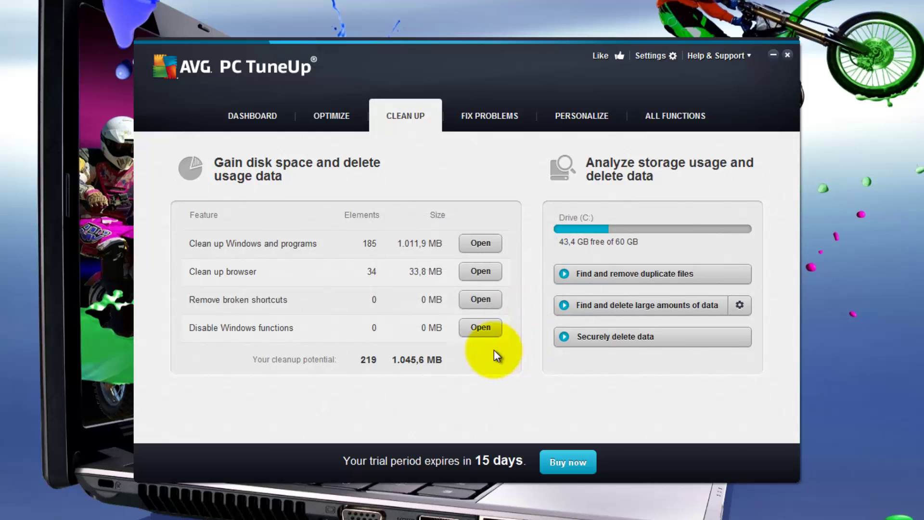
# Review the Windows functions that can be disabled to free up disk space, and close the overview.
pyautogui.click(479, 330)
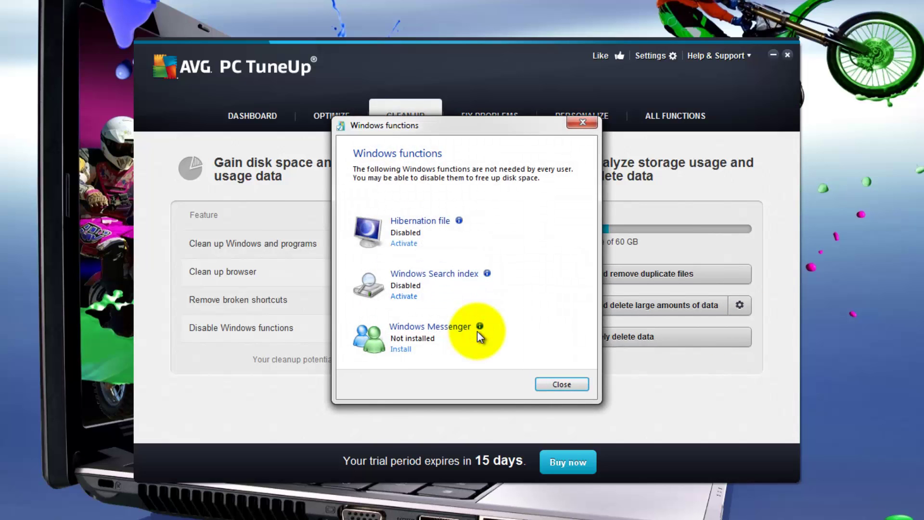
pyautogui.click(573, 385)
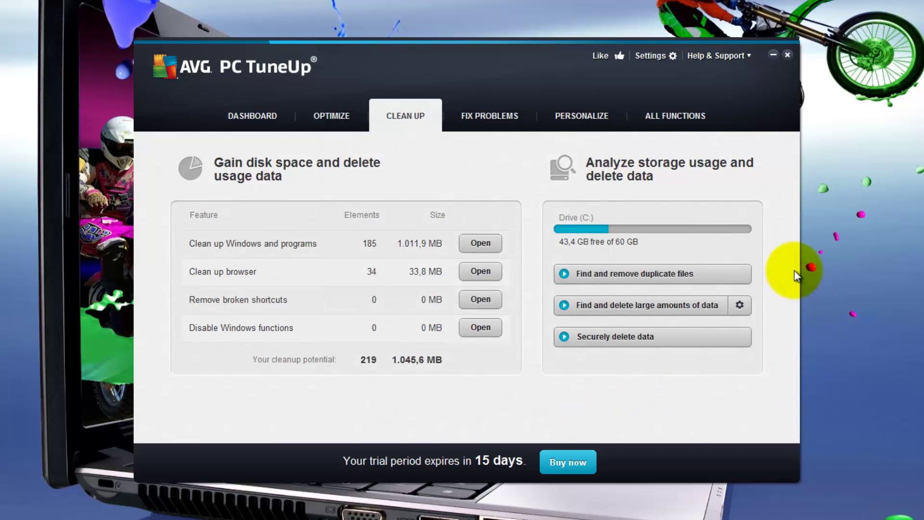
# Scan the whole computer for duplicate files with AVG Duplicate Finder and close the tool.
pyautogui.click(667, 277)
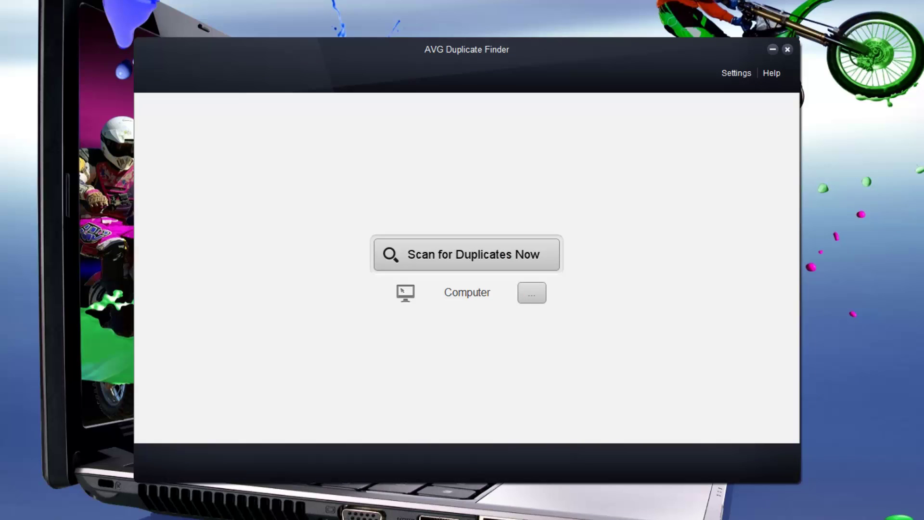
pyautogui.click(459, 259)
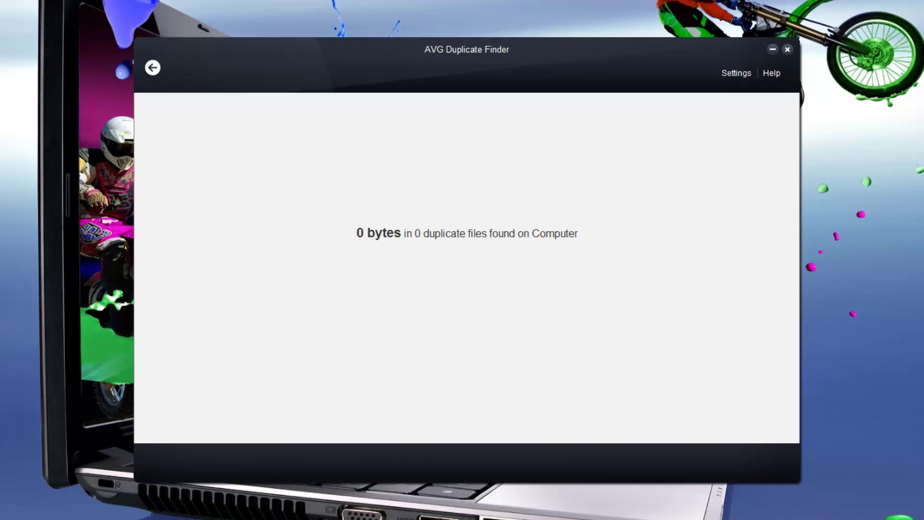
pyautogui.click(152, 69)
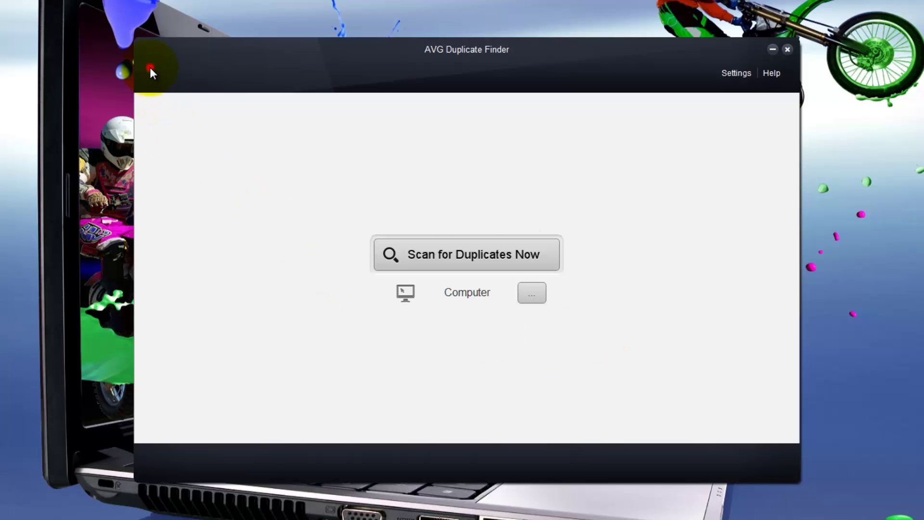
pyautogui.click(787, 49)
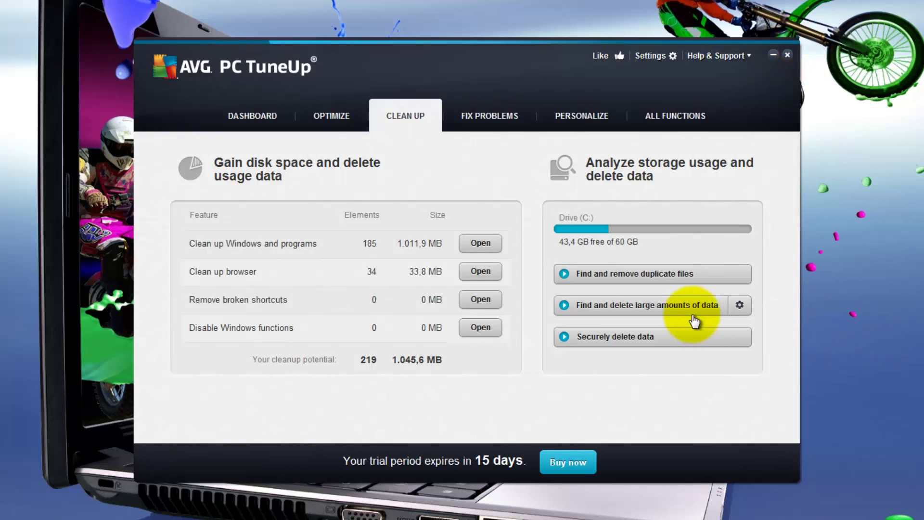
# Analyze Local Disk (C:) for large amounts of data with AVG Disk Space Explorer, examine the largest folders and files, and exit.
pyautogui.click(669, 309)
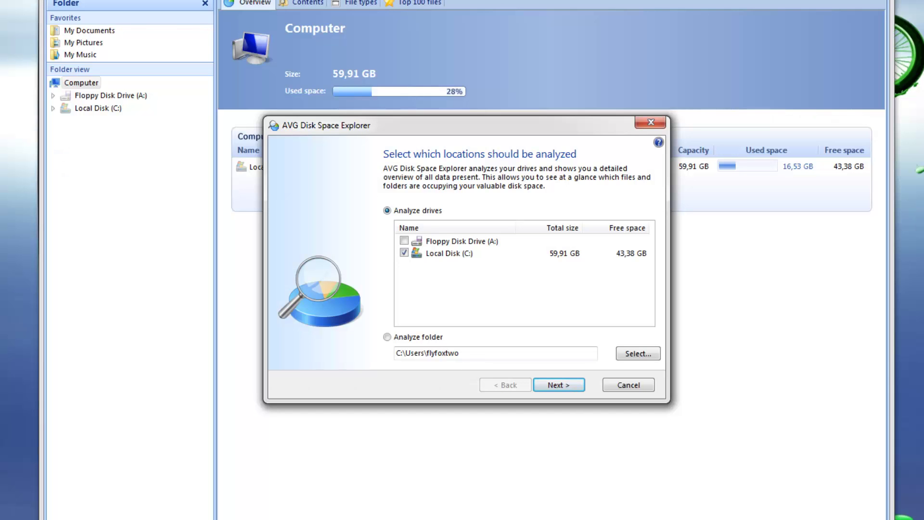
pyautogui.click(568, 383)
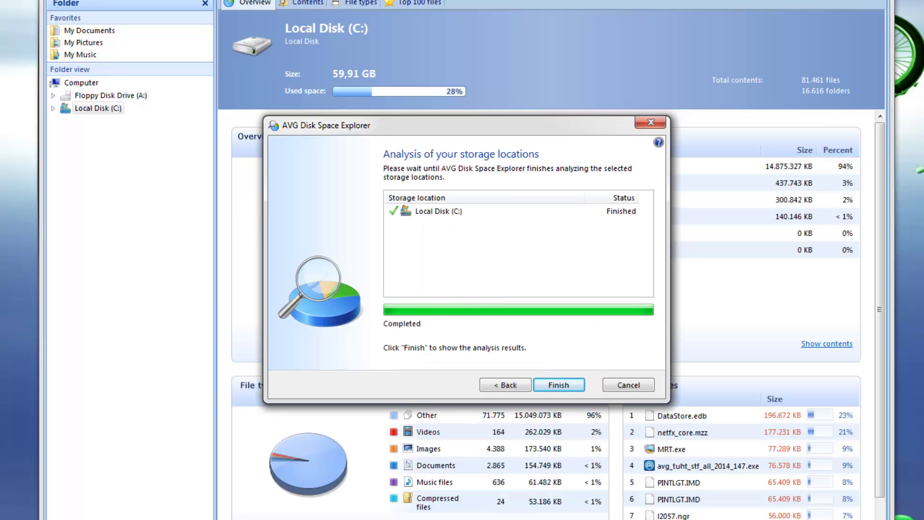
pyautogui.click(548, 385)
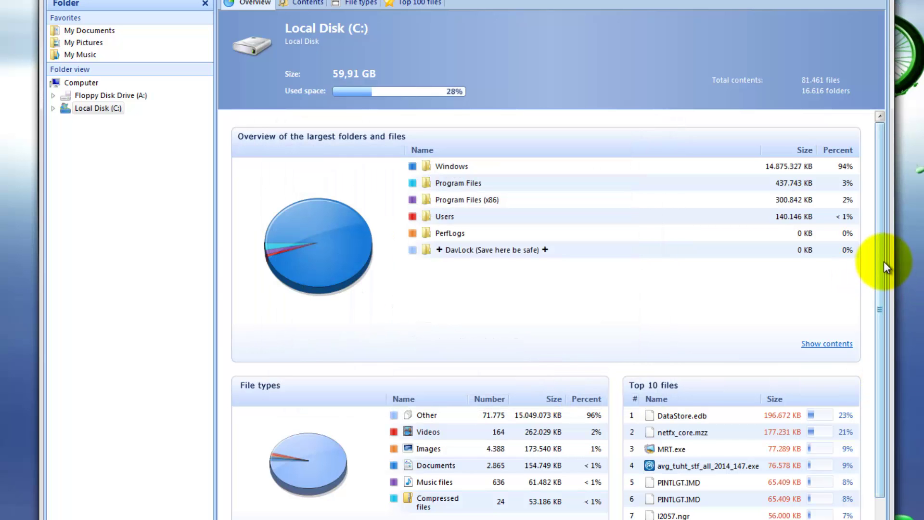
pyautogui.moveTo(884, 262); pyautogui.dragTo(875, 184)
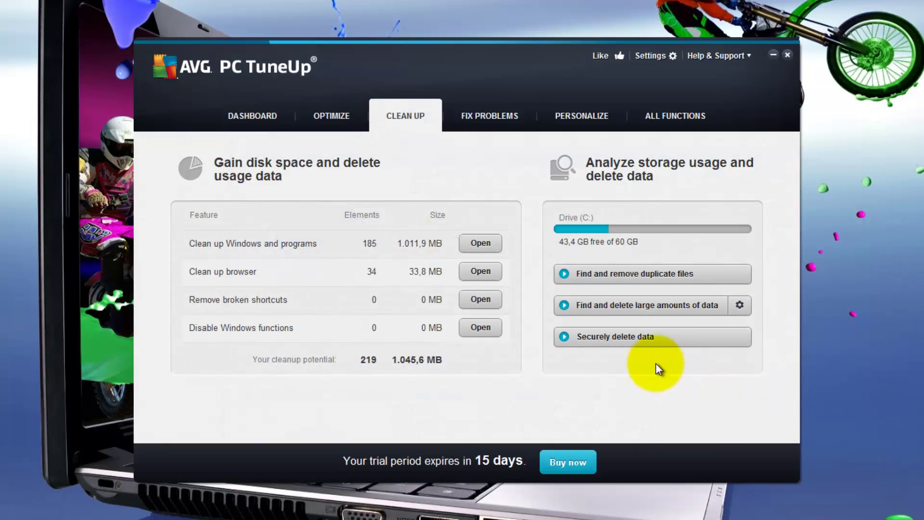
# Securely delete registry-defrag-setup.exe from the Downloads folder with AVG Shredder, using Quick deletion and deleting allocated free space.
pyautogui.click(640, 341)
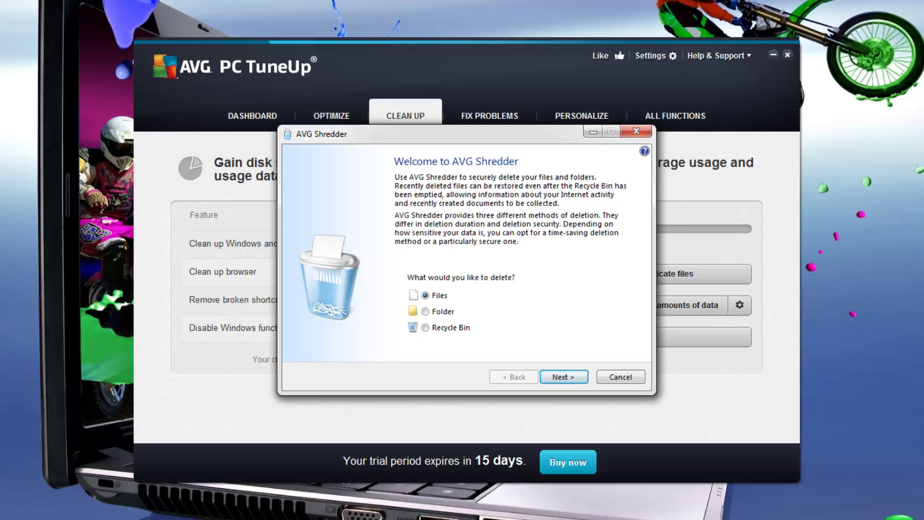
pyautogui.click(558, 377)
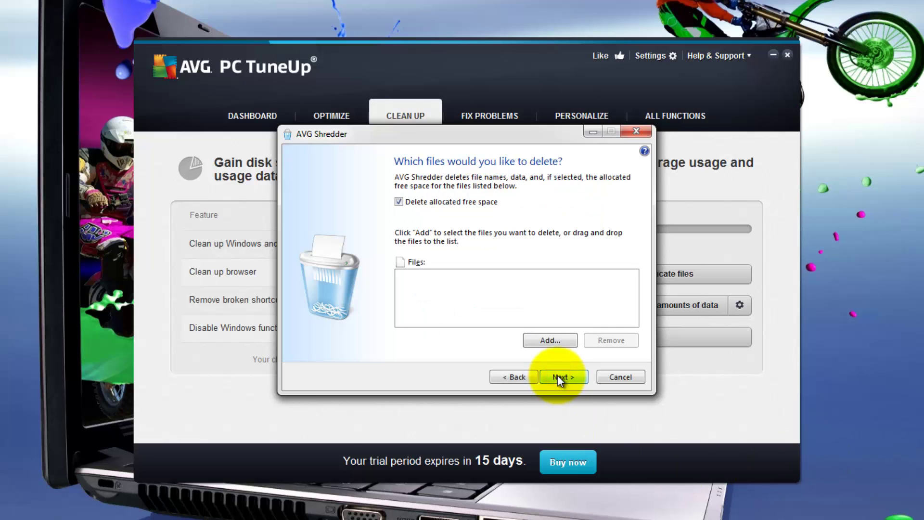
pyautogui.click(550, 341)
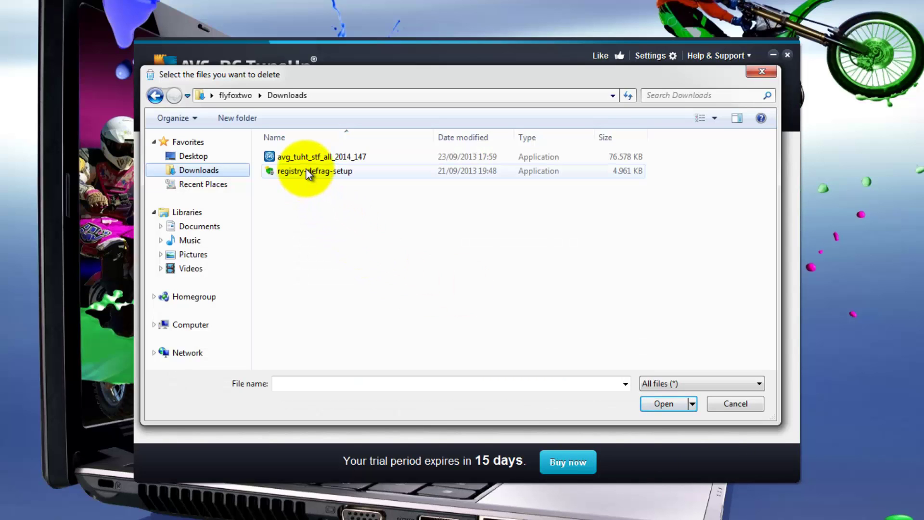
pyautogui.click(309, 172)
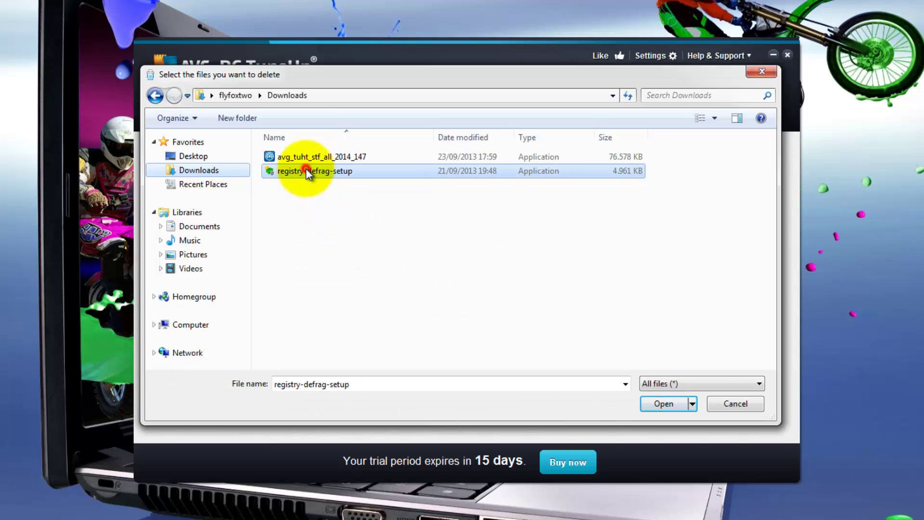
pyautogui.click(664, 404)
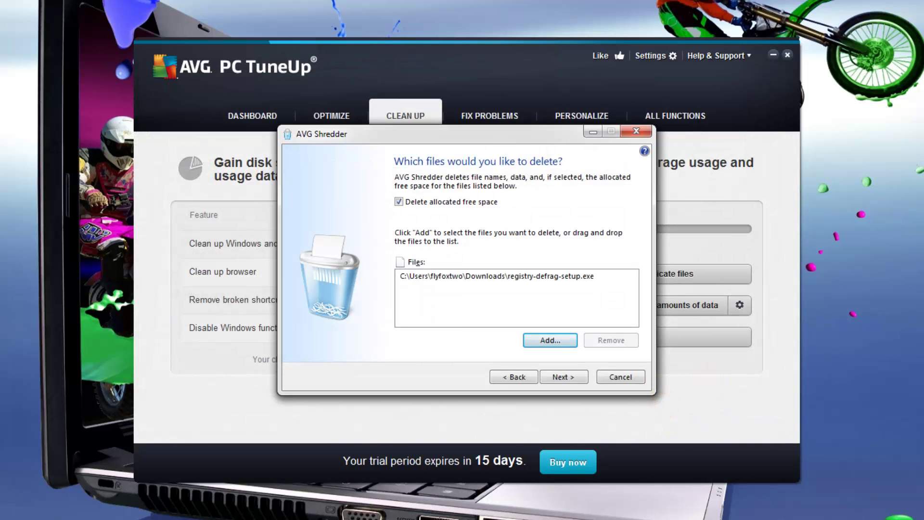
pyautogui.click(569, 377)
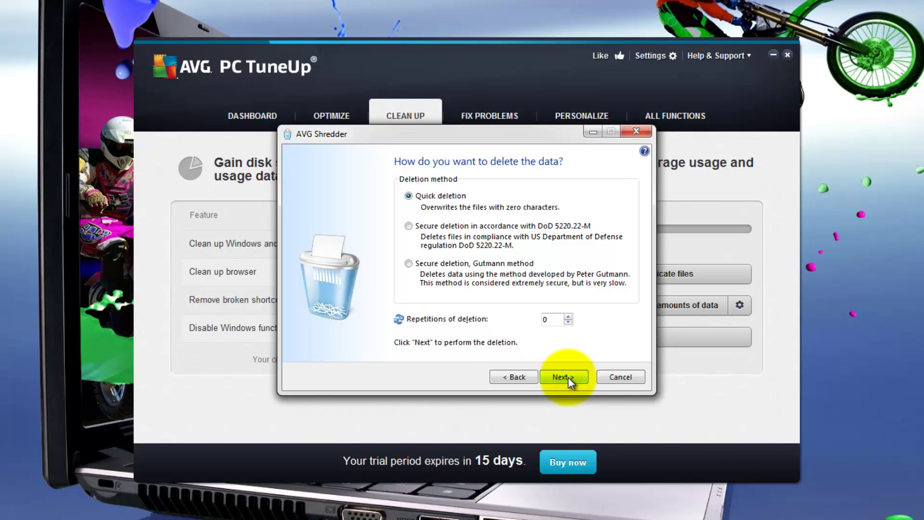
pyautogui.click(568, 377)
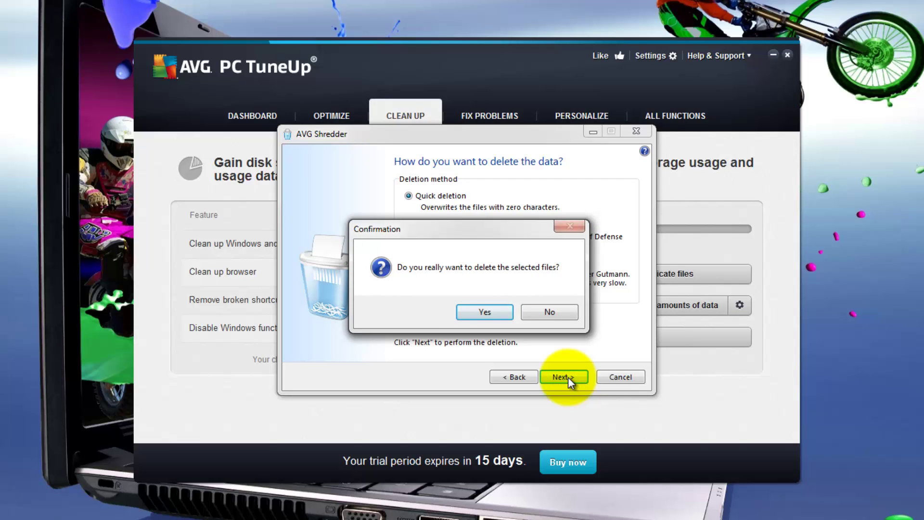
pyautogui.click(491, 312)
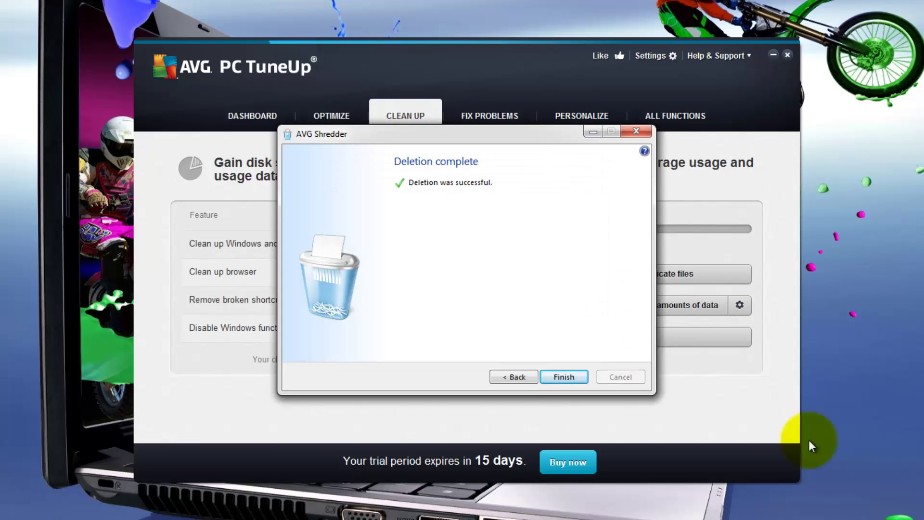
pyautogui.click(563, 377)
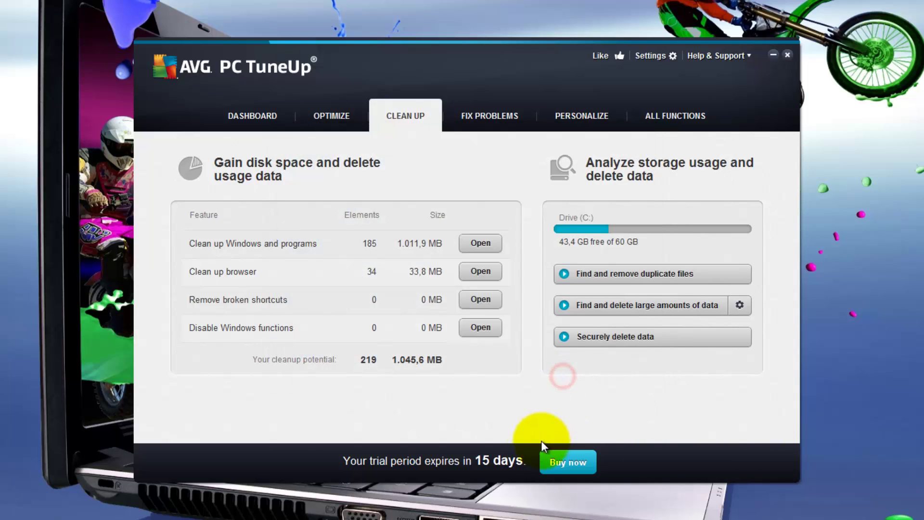
# Examine the common Windows problems that AVG Repair Wizard can fix, and close the wizard without selecting any.
pyautogui.click(488, 117)
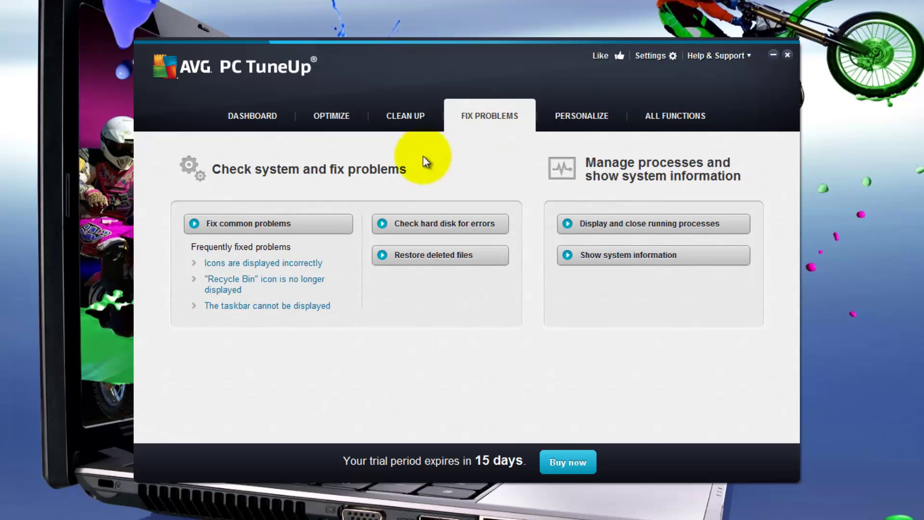
pyautogui.click(253, 227)
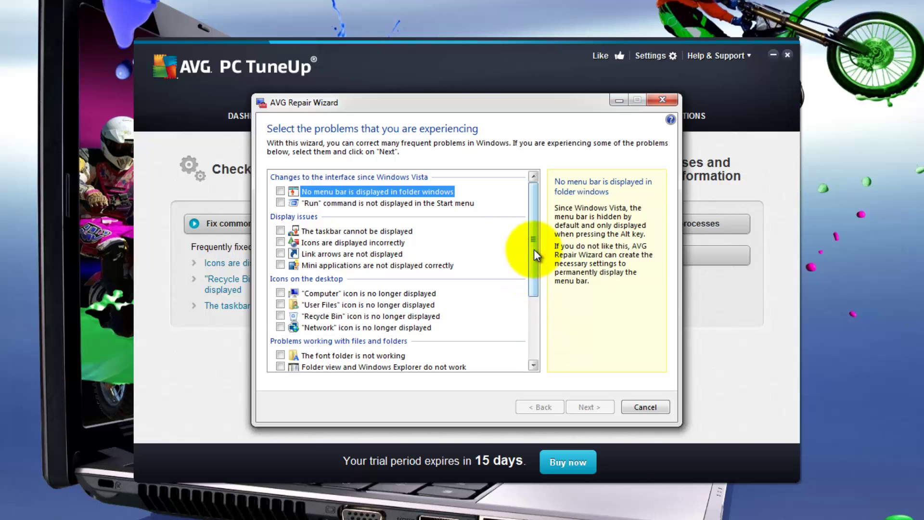
pyautogui.moveTo(535, 250)
pyautogui.mouseDown()
pyautogui.moveTo(539, 316)
pyautogui.moveTo(535, 238)
pyautogui.mouseUp()
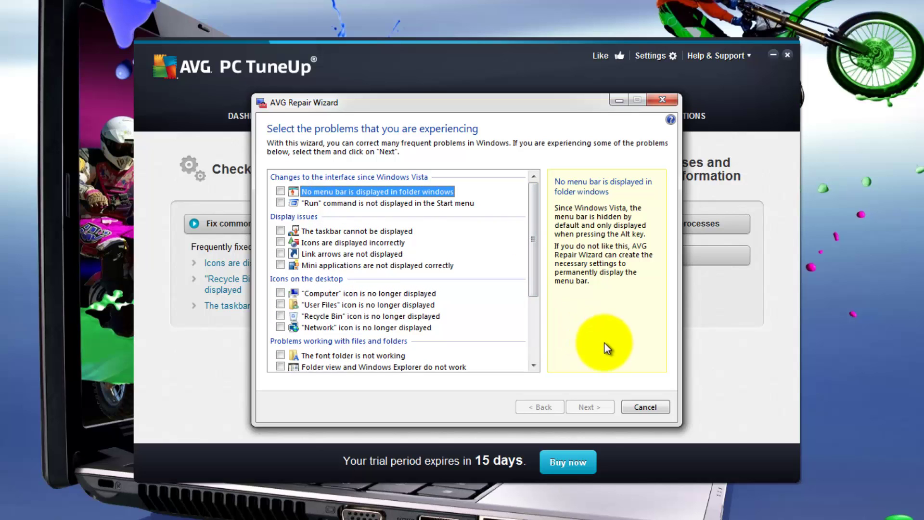
pyautogui.click(662, 100)
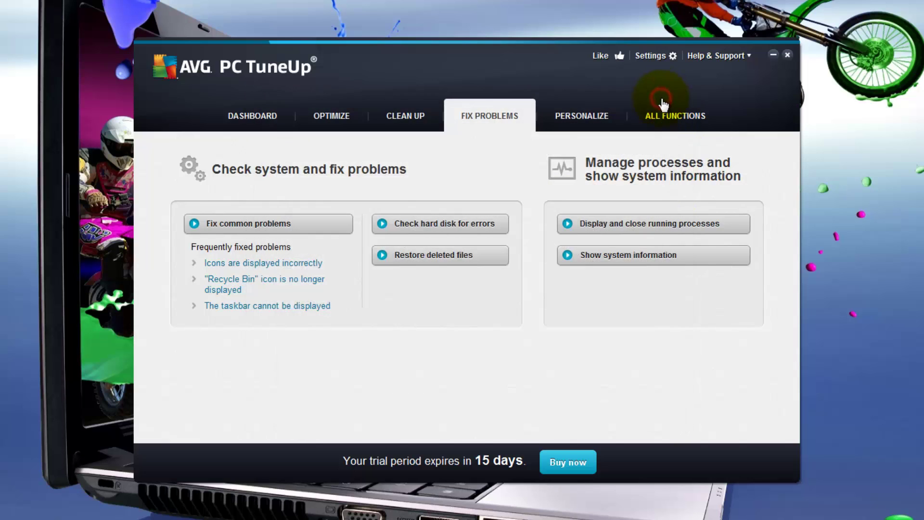
# Check Local Disk (C:) for errors with a Normal analysis in AVG Disk Doctor, choosing "Complete analysis on next Windows startup".
pyautogui.click(442, 224)
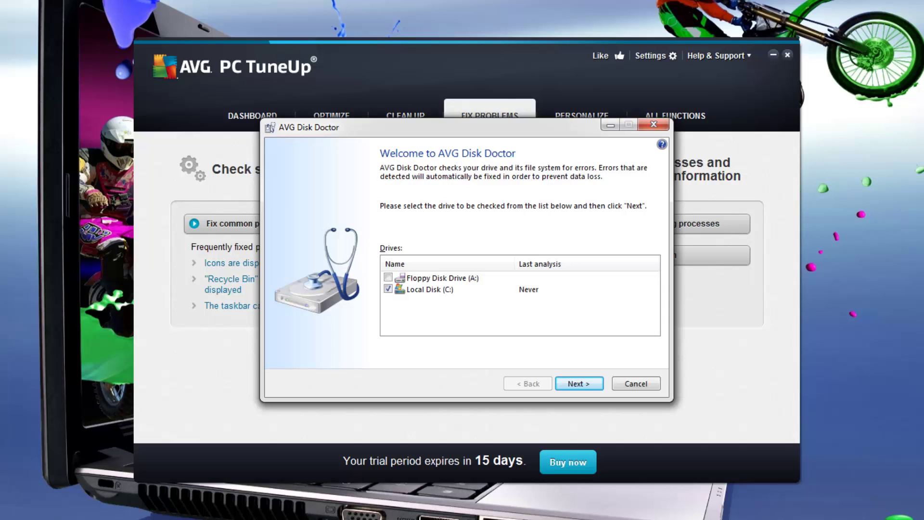
pyautogui.click(581, 384)
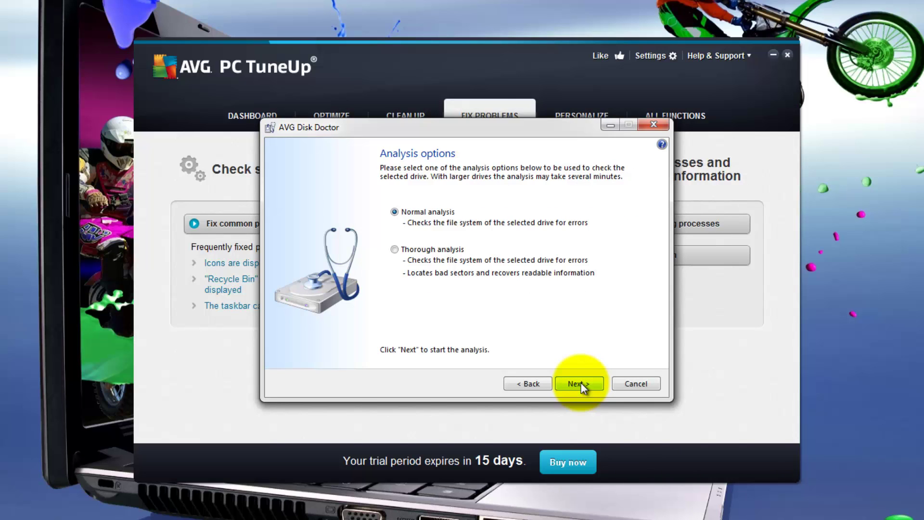
pyautogui.click(581, 383)
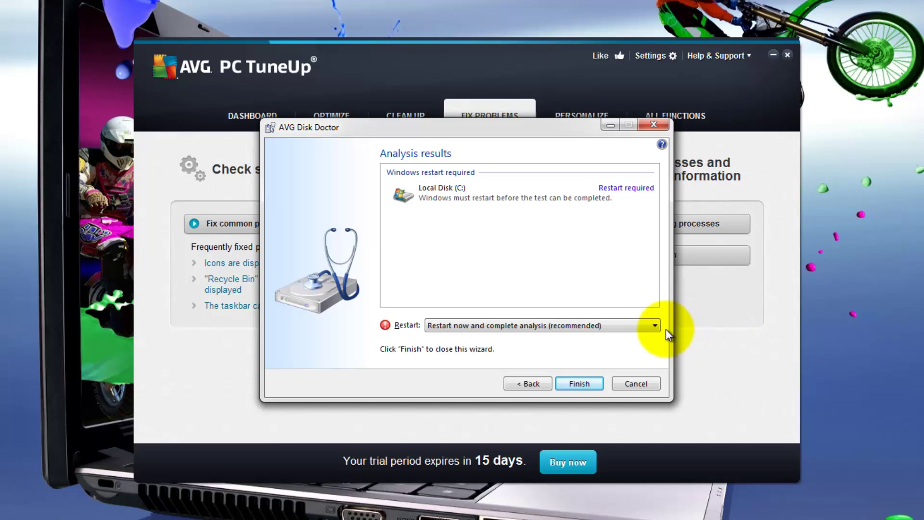
pyautogui.click(656, 324)
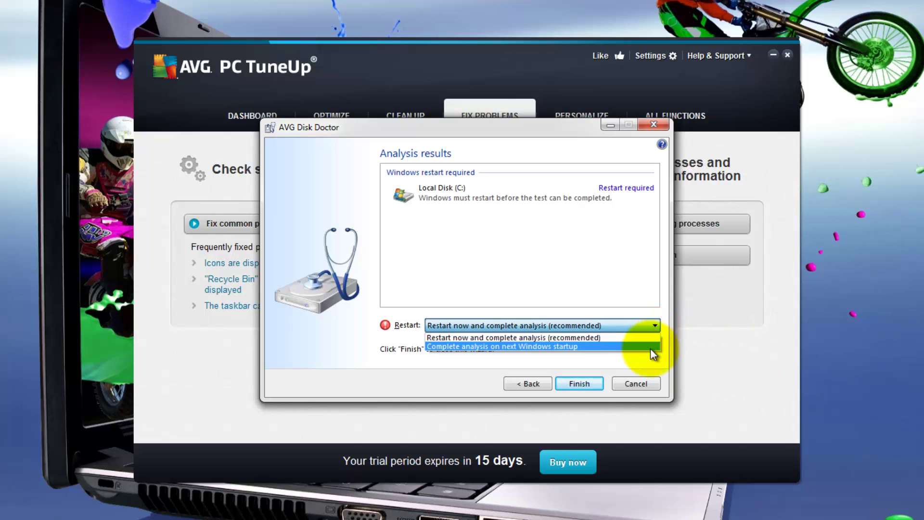
pyautogui.click(653, 347)
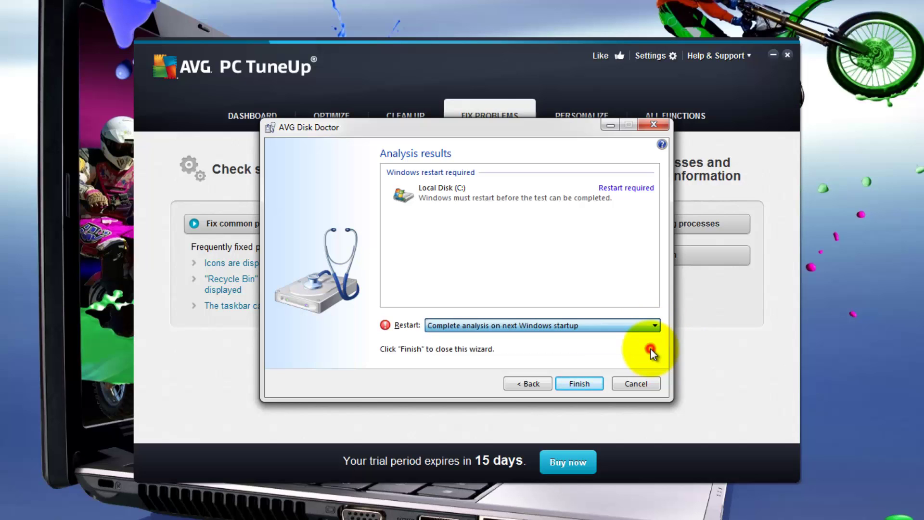
pyautogui.click(578, 383)
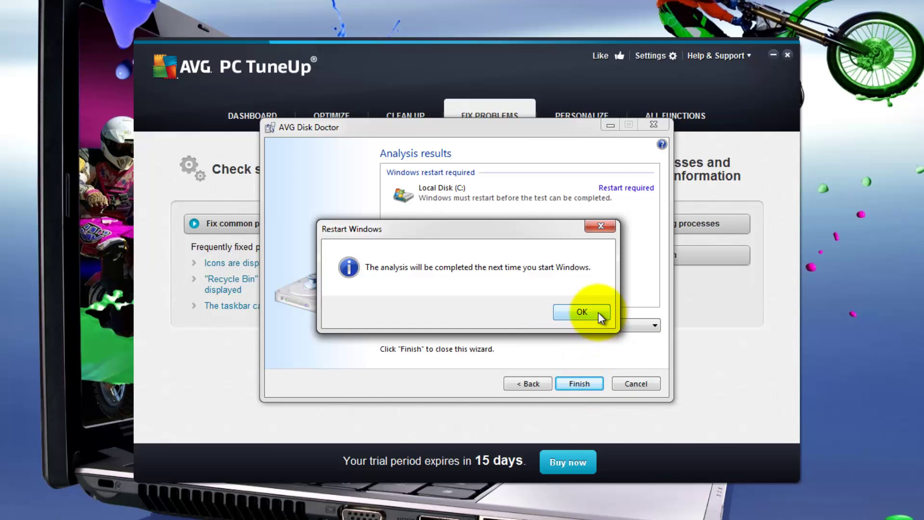
pyautogui.click(582, 311)
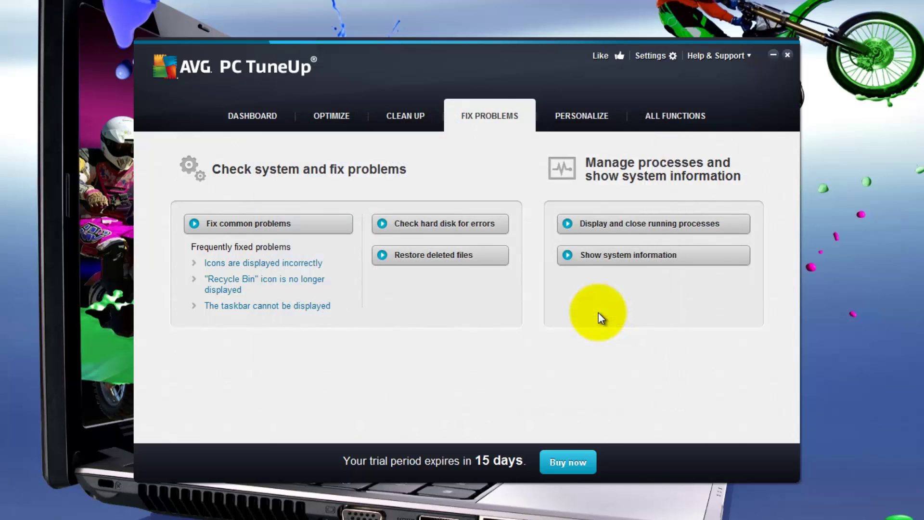
# Search Local Disk (C:) for all deleted files with AVG Undelete, leaving the search criteria empty, and dismiss the warning.
pyautogui.click(429, 257)
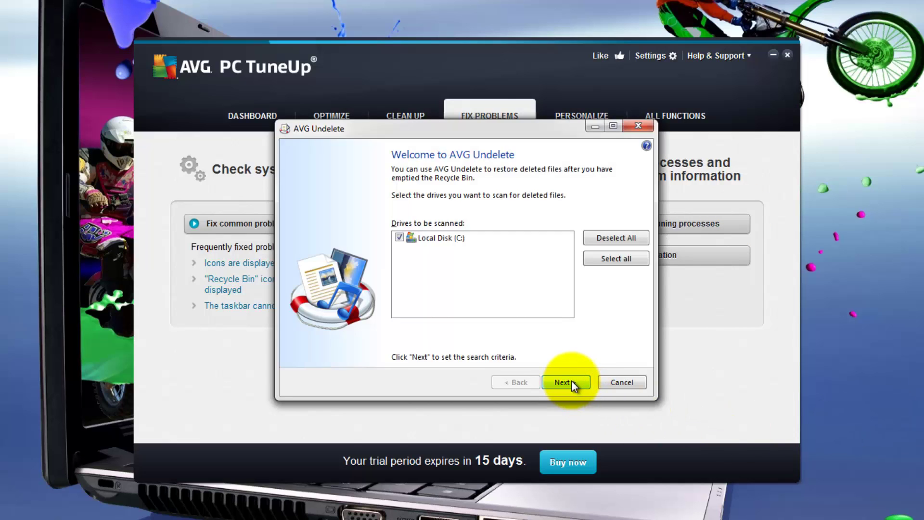
pyautogui.click(563, 382)
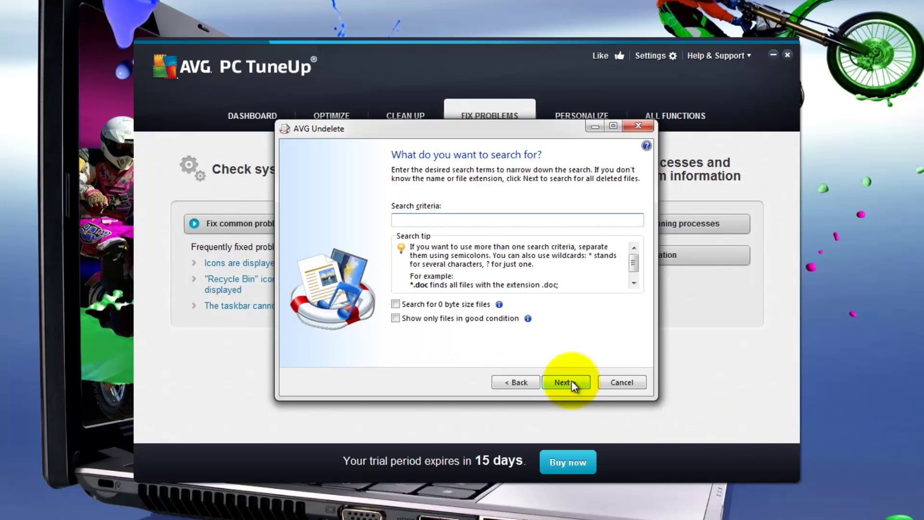
pyautogui.click(634, 264)
pyautogui.moveTo(635, 265); pyautogui.dragTo(637, 248)
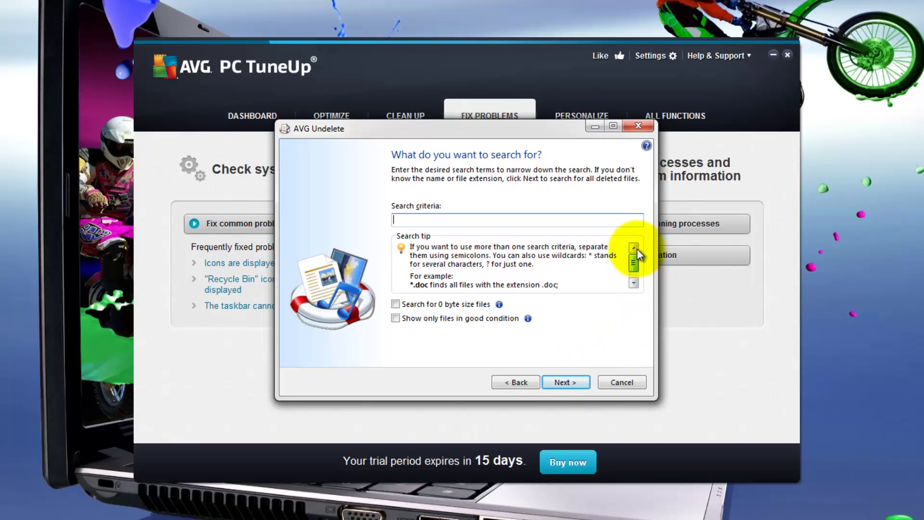
pyautogui.click(563, 382)
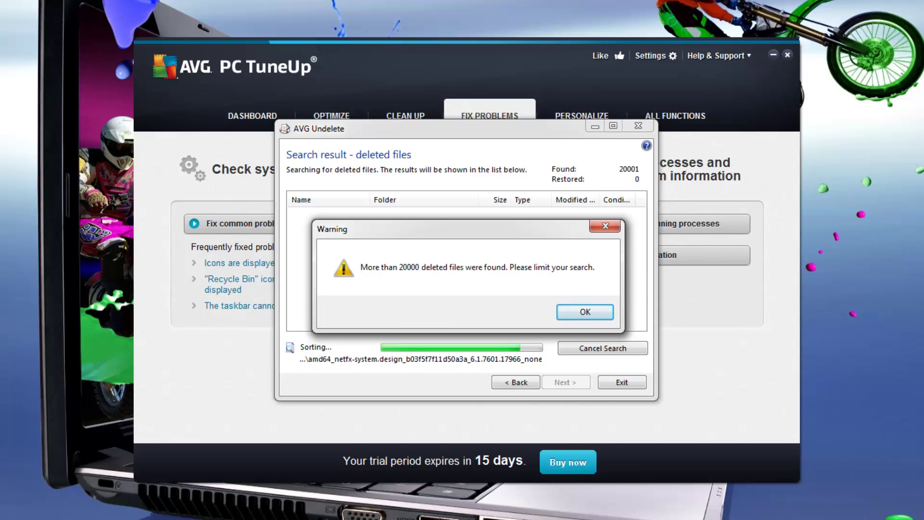
pyautogui.click(581, 312)
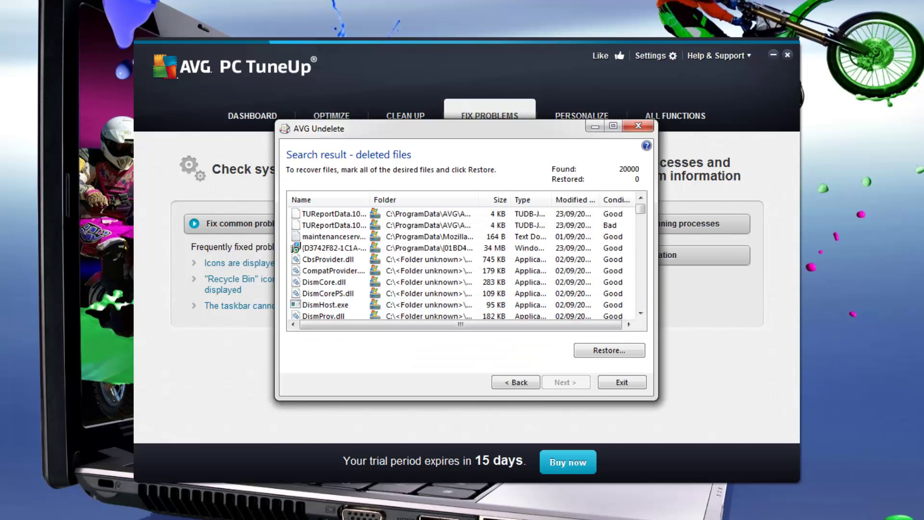
# Restore the deleted Mozilla maintenance service text file to its original folder with AVG Undelete, and exit the tool.
pyautogui.moveTo(641, 209)
pyautogui.mouseDown()
pyautogui.moveTo(635, 305)
pyautogui.moveTo(637, 201)
pyautogui.mouseUp()
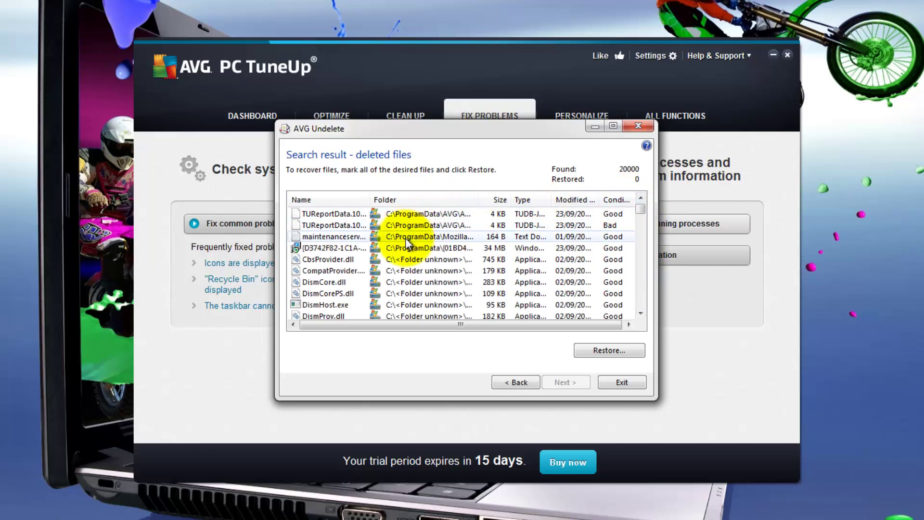
pyautogui.click(406, 236)
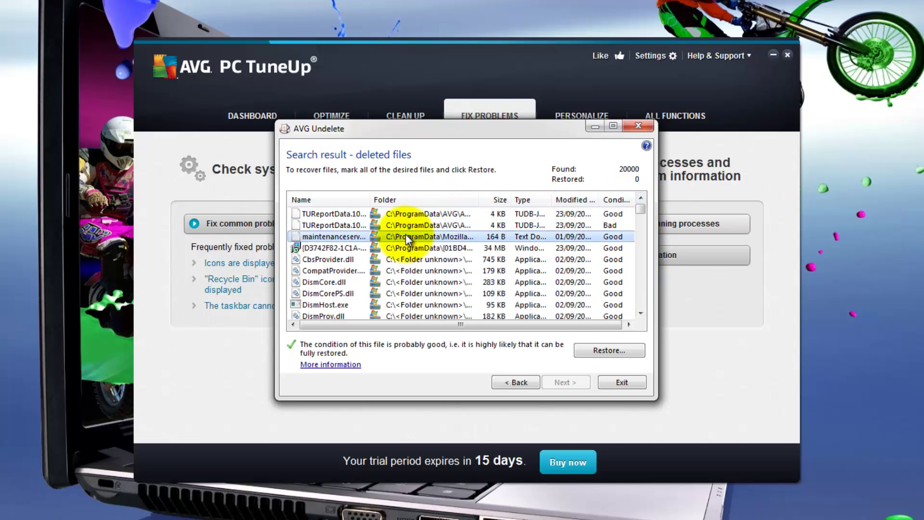
pyautogui.click(604, 351)
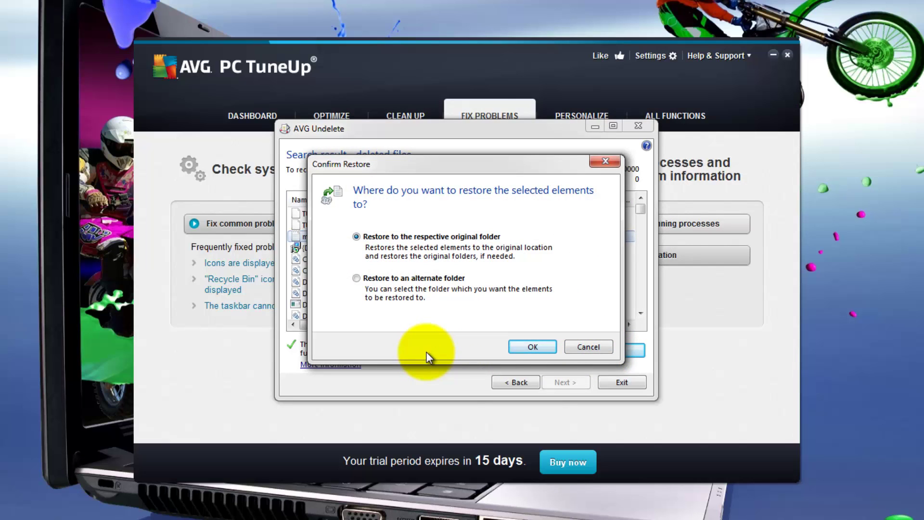
pyautogui.click(535, 347)
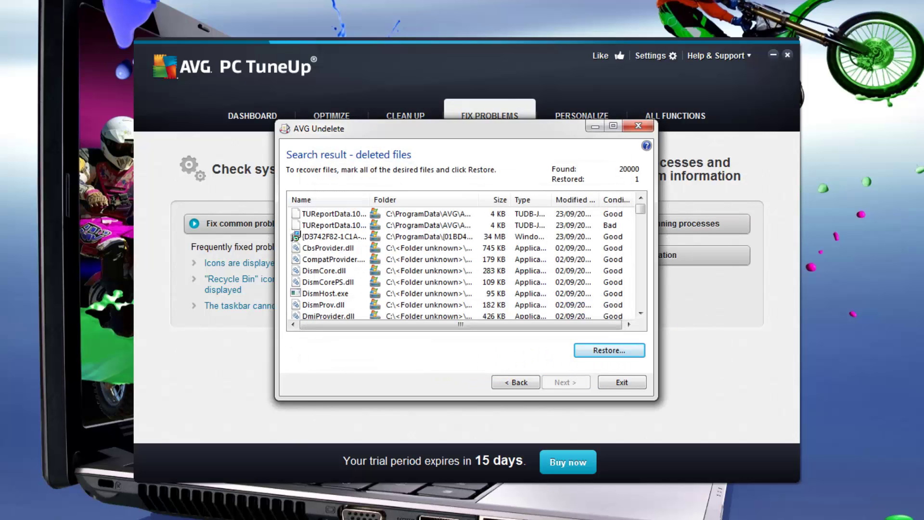
pyautogui.click(627, 383)
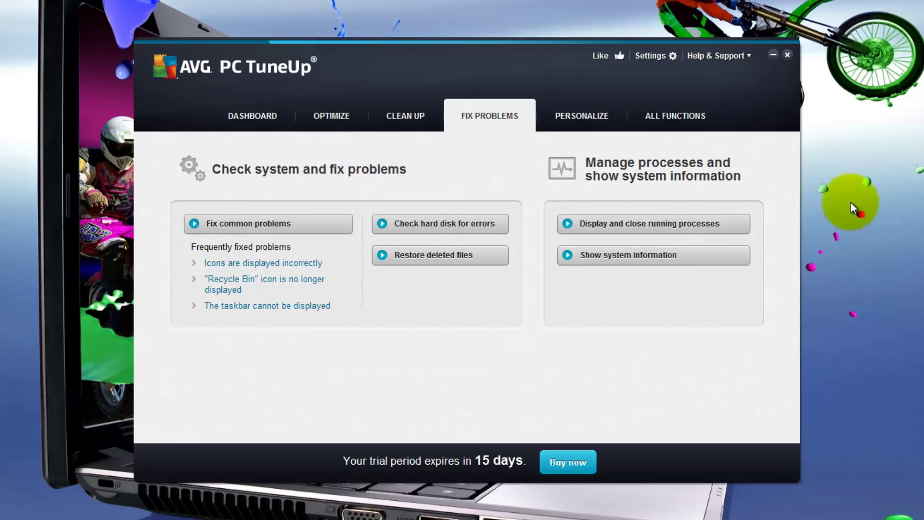
# Examine the details of the running notepad application in AVG Process Manager, and close the manager.
pyautogui.click(627, 224)
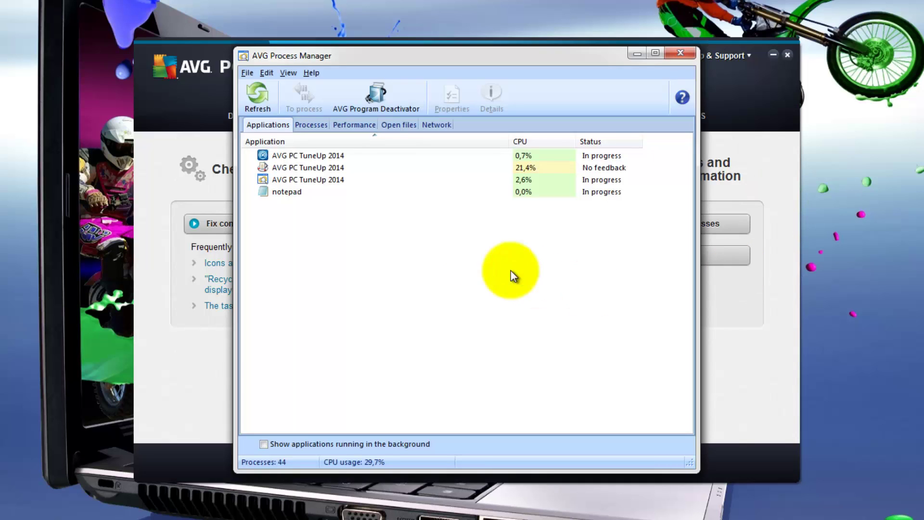
pyautogui.click(293, 191)
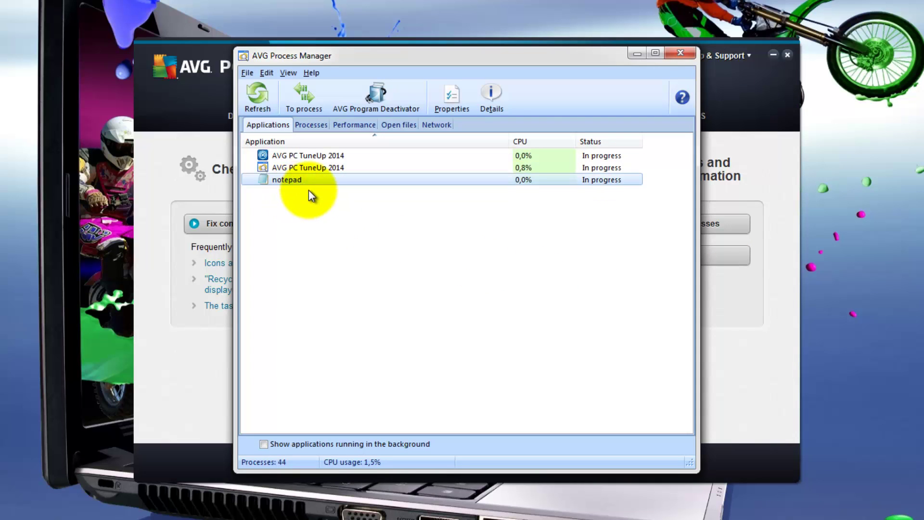
pyautogui.click(496, 97)
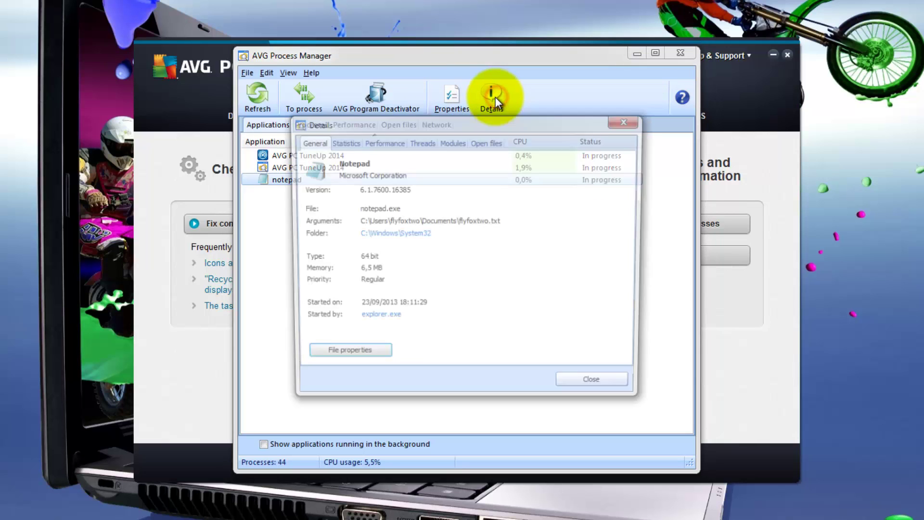
pyautogui.click(610, 385)
pyautogui.click(685, 55)
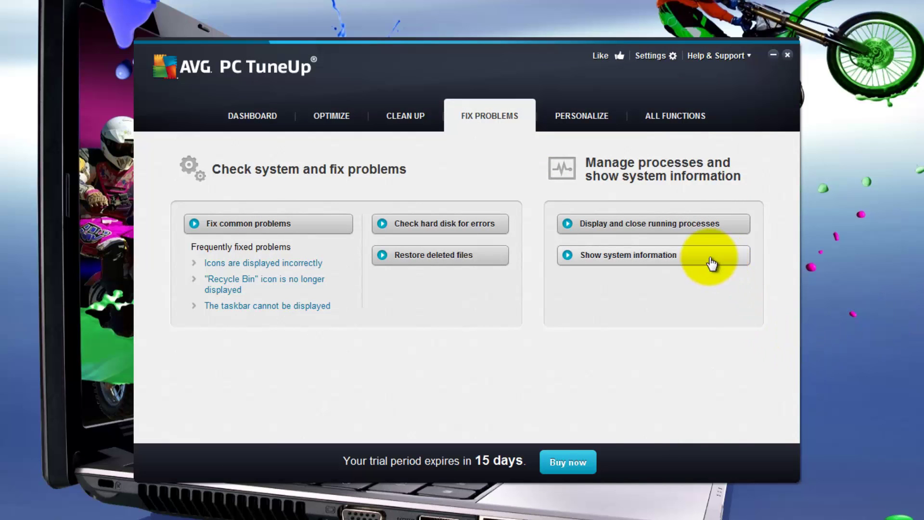
# Examine the hardware overview in AVG System Information and close it.
pyautogui.click(639, 260)
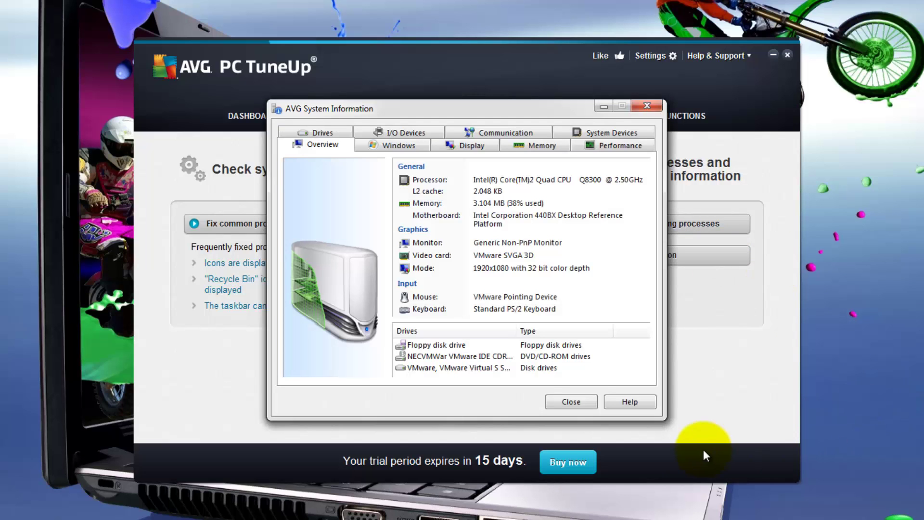
pyautogui.click(578, 400)
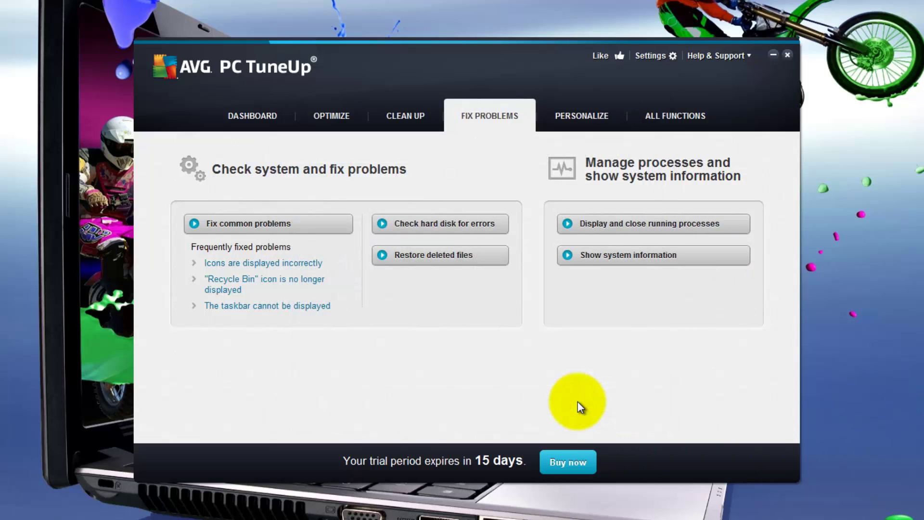
# Examine the Windows options and behaviors that AVG System Control can personalize, and close it without changing any setting.
pyautogui.click(583, 124)
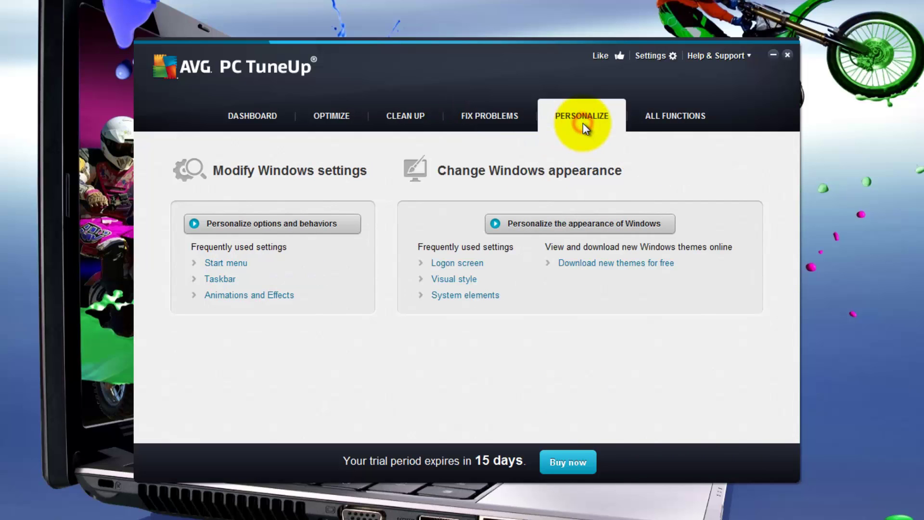
pyautogui.click(288, 224)
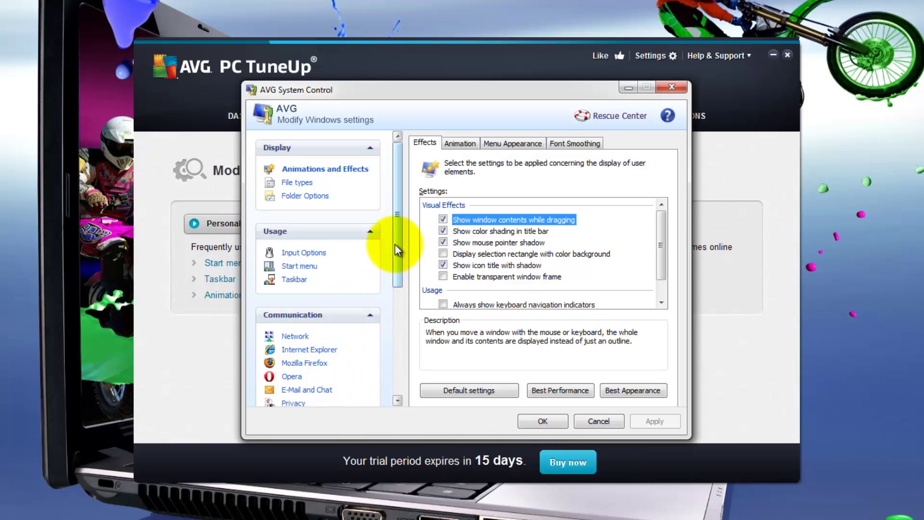
pyautogui.moveTo(400, 236); pyautogui.dragTo(412, 218)
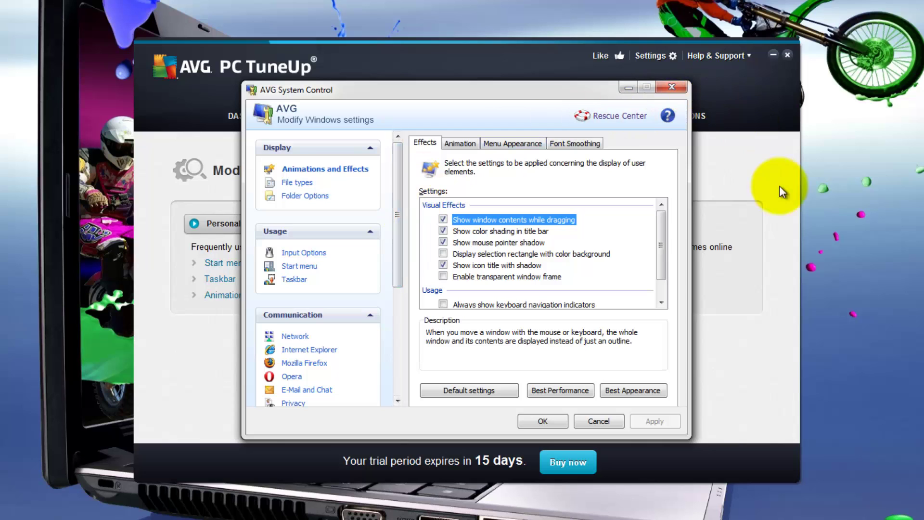
pyautogui.click(529, 419)
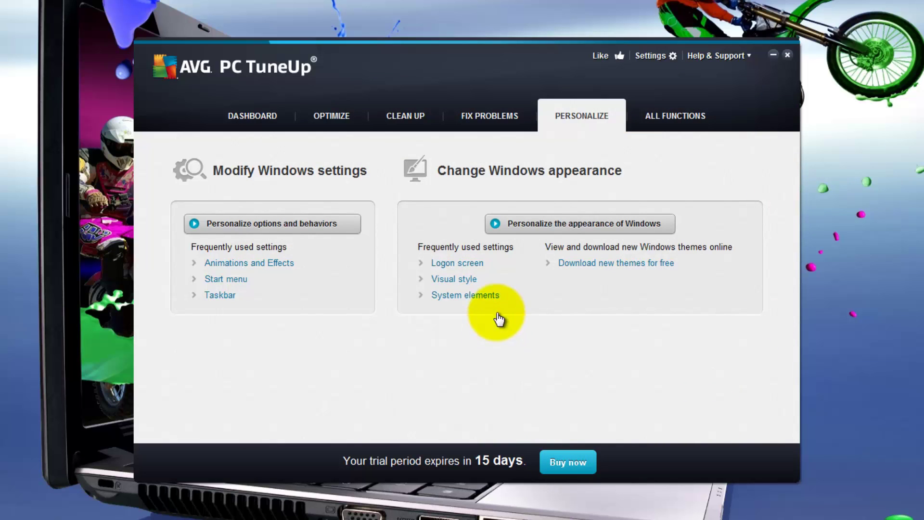
# Examine the Windows appearance tasks and the available logon screens in AVG Styler, and close it.
pyautogui.click(535, 233)
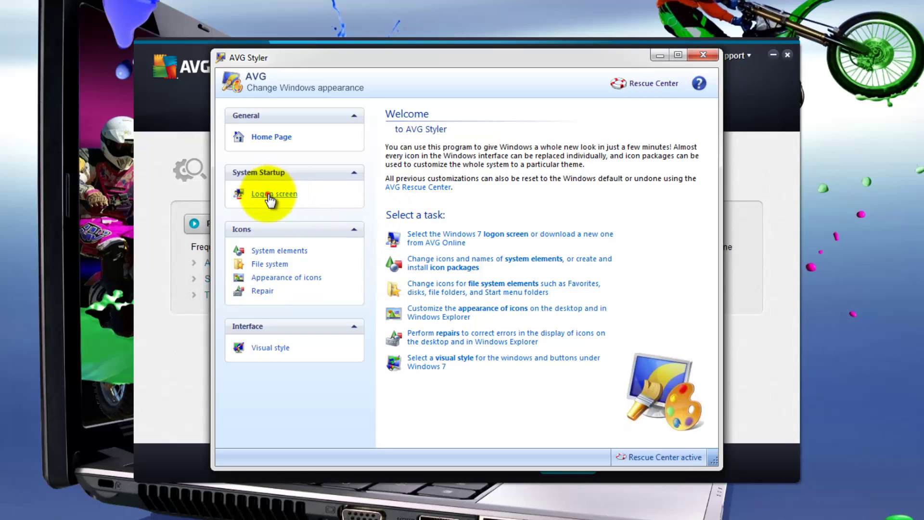
pyautogui.click(269, 194)
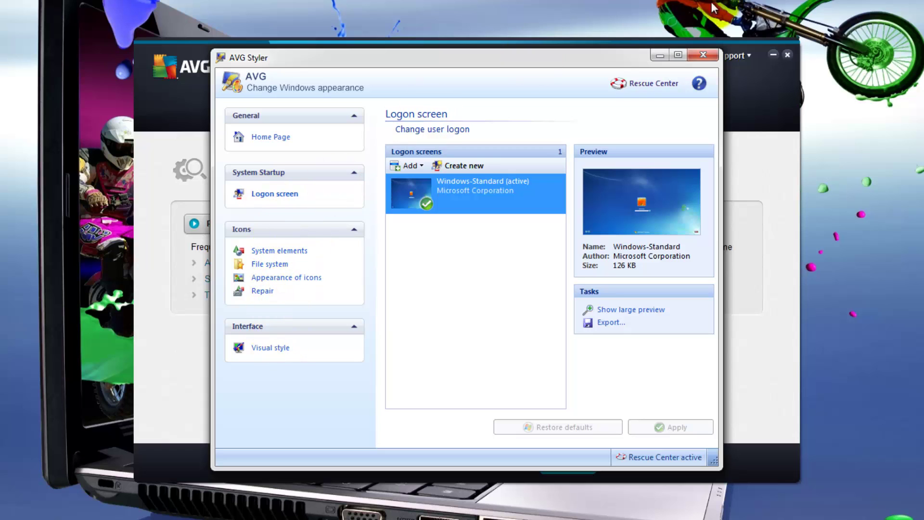
pyautogui.click(714, 59)
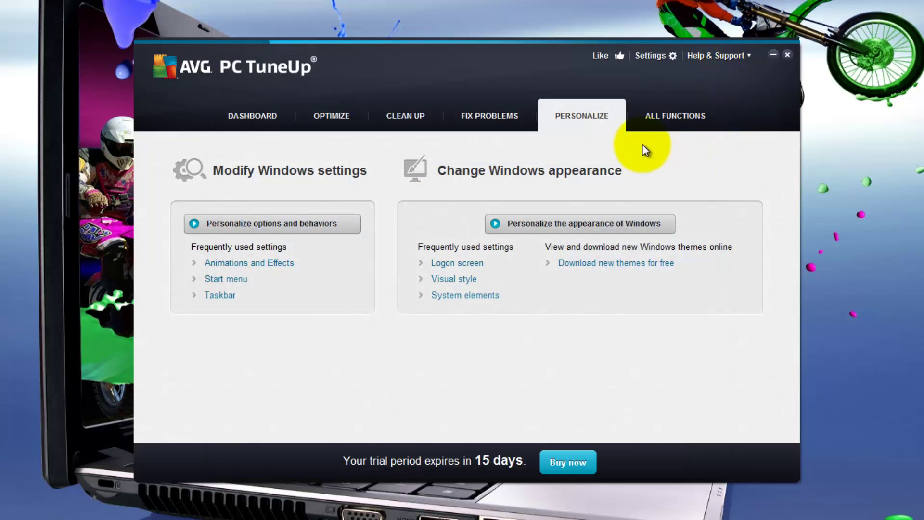
# Review the complete list of AVG PC TuneUp functions and return to the dashboard.
pyautogui.click(664, 120)
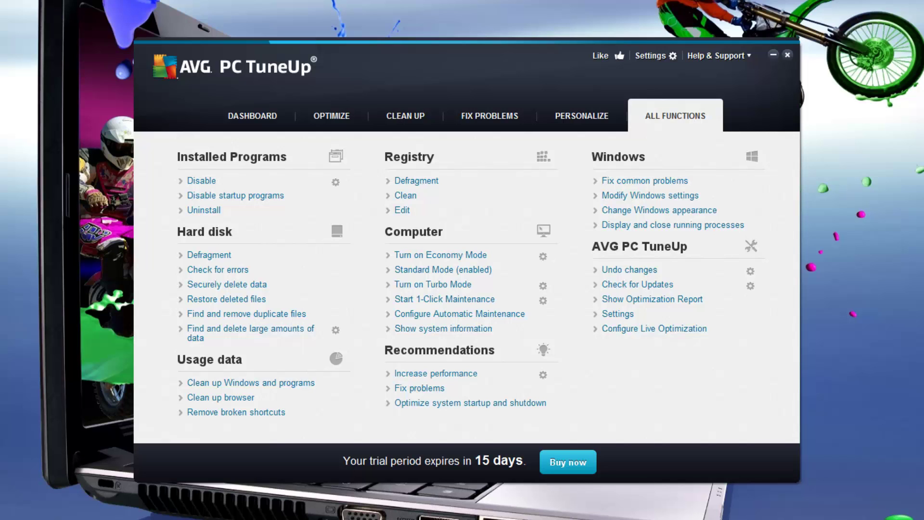
pyautogui.click(252, 115)
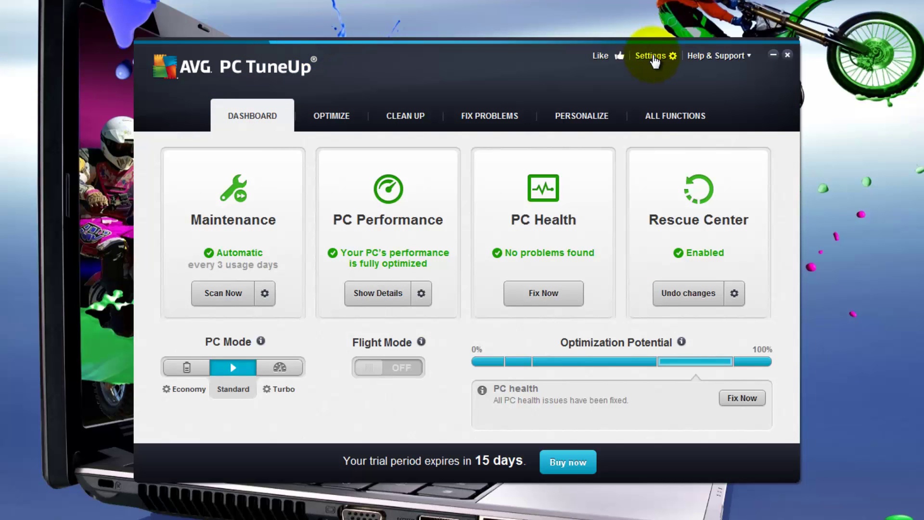
# Examine the integration, notification area icon, notifications and update check settings, including the intervals for update notifications, without changing them.
pyautogui.click(651, 56)
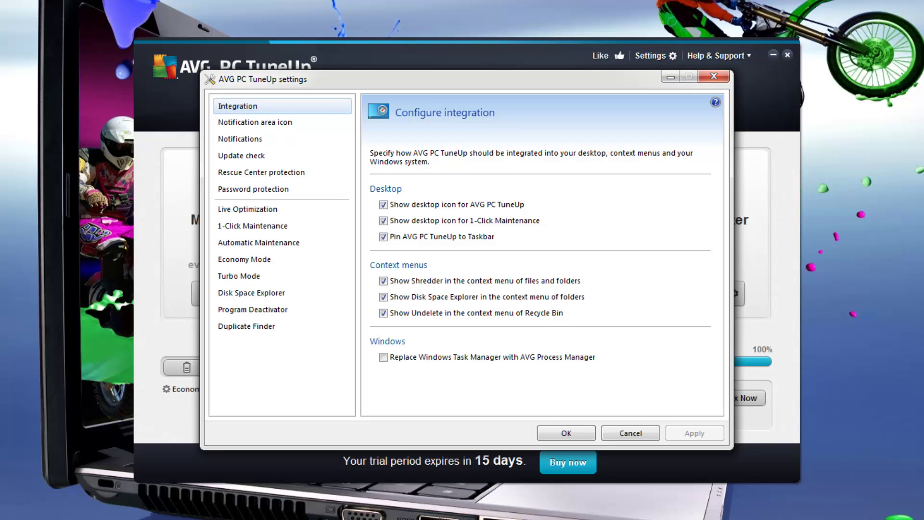
pyautogui.click(252, 122)
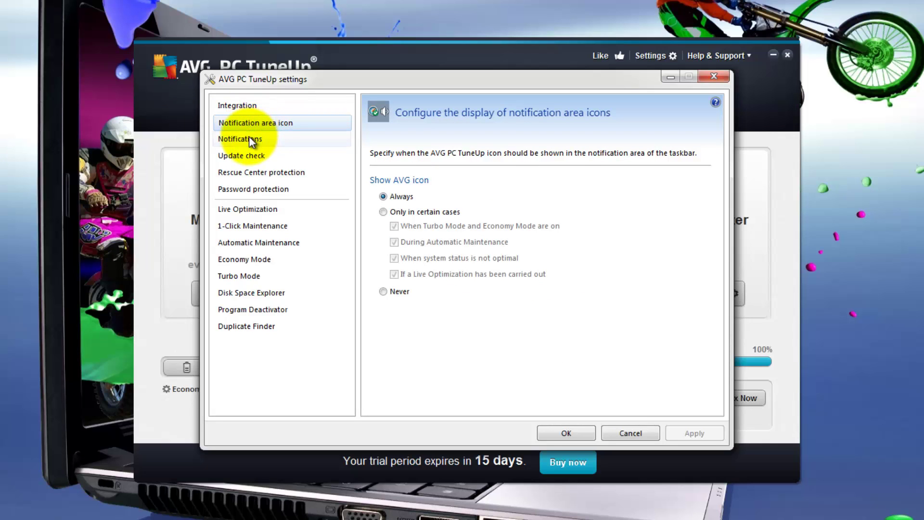
pyautogui.click(250, 139)
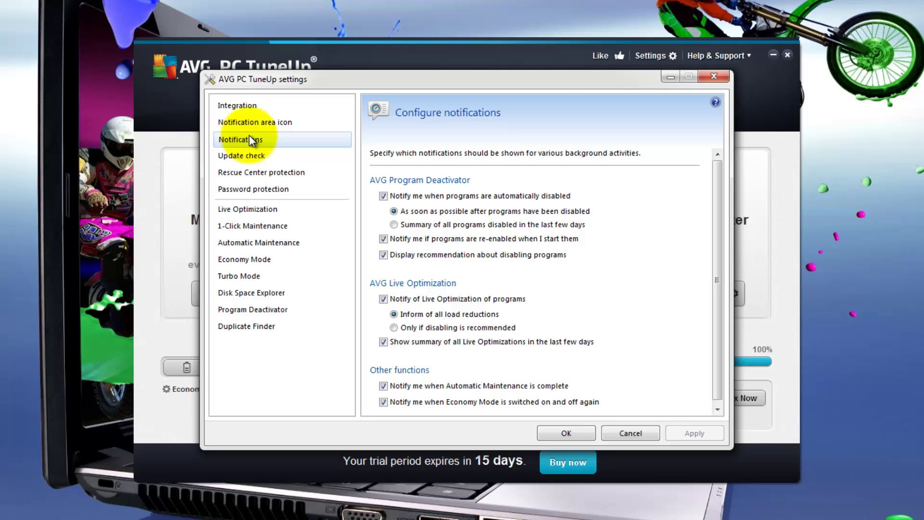
pyautogui.click(251, 157)
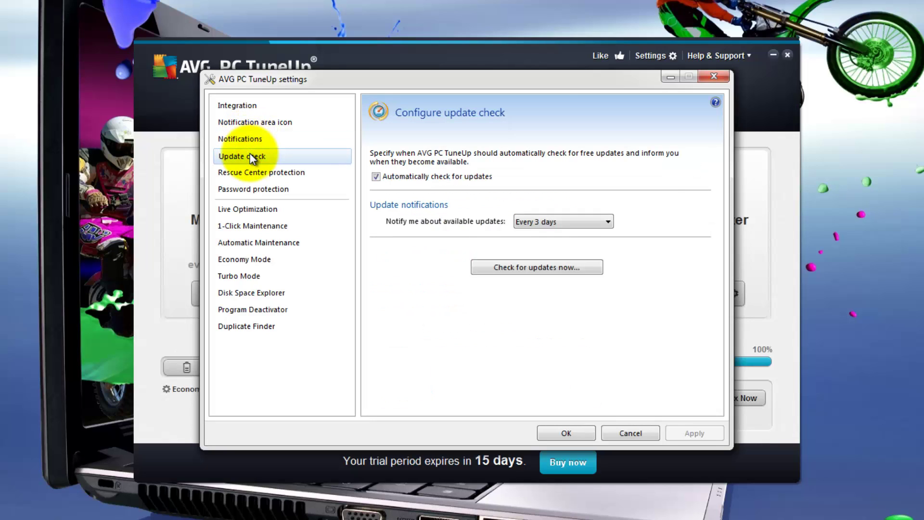
pyautogui.click(608, 224)
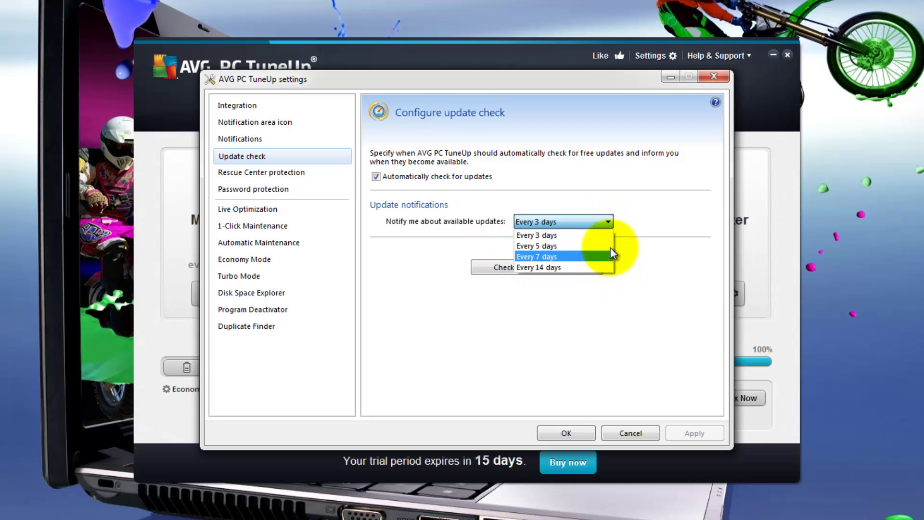
pyautogui.click(620, 223)
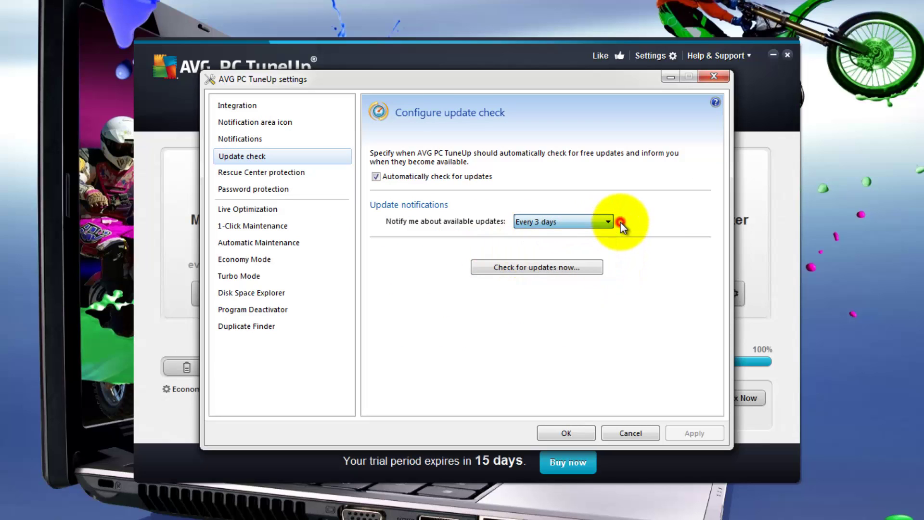
# Examine the Rescue Center protection settings and the intervals for deleting backups automatically, keeping the current interval.
pyautogui.click(272, 175)
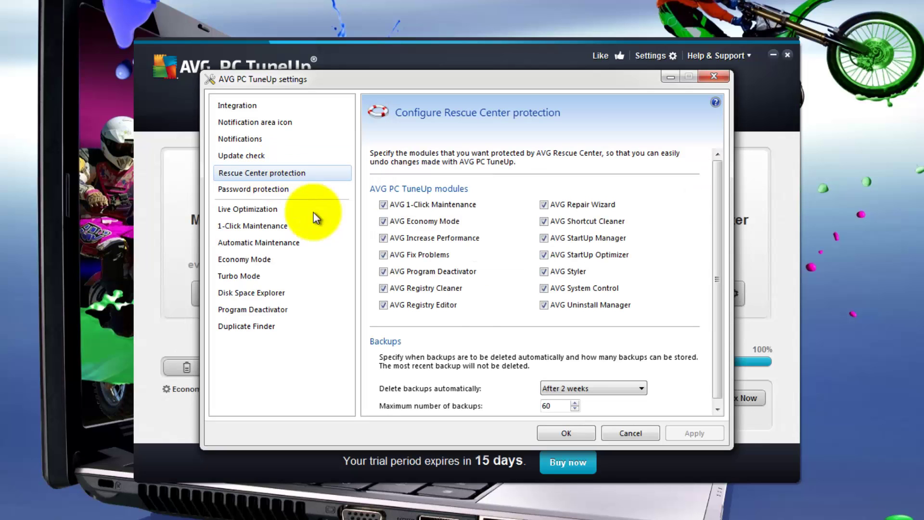
pyautogui.click(642, 388)
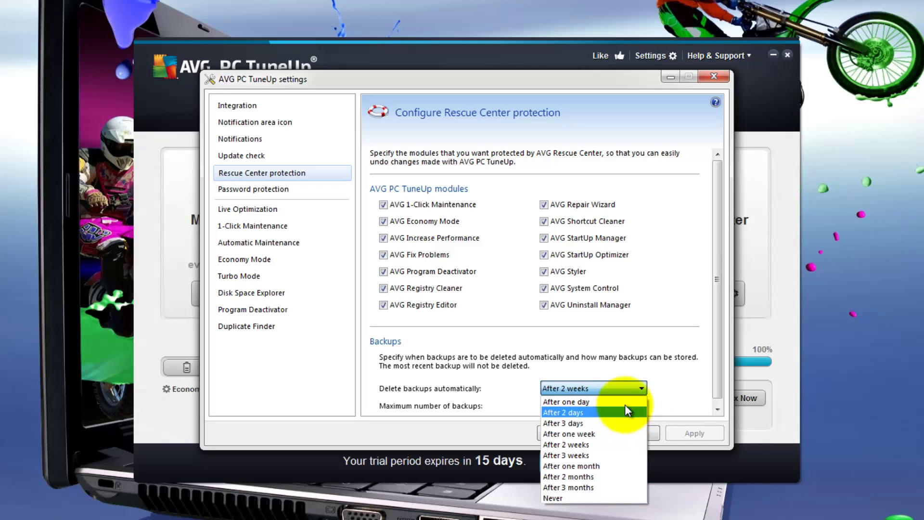
pyautogui.click(656, 386)
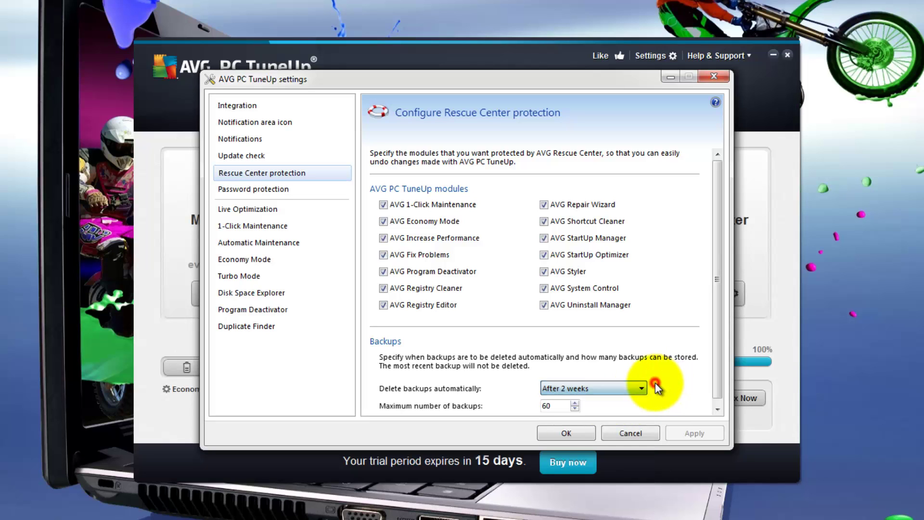
# Examine the password protection settings by enabling the protection and disabling it again without entering a password.
pyautogui.click(263, 190)
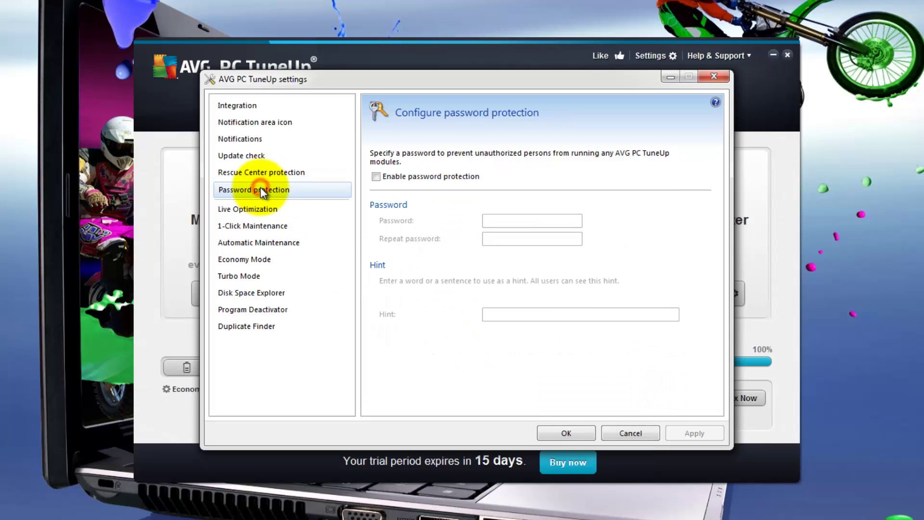
pyautogui.click(376, 177)
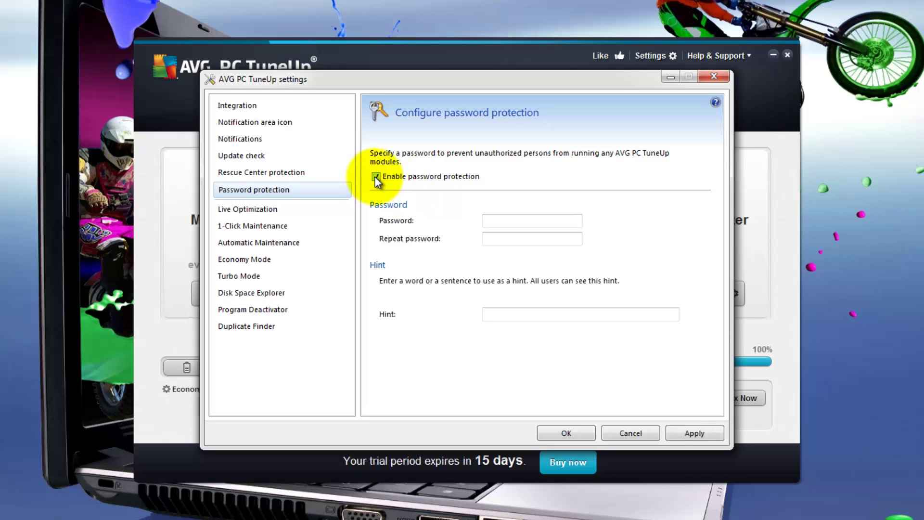
pyautogui.click(376, 177)
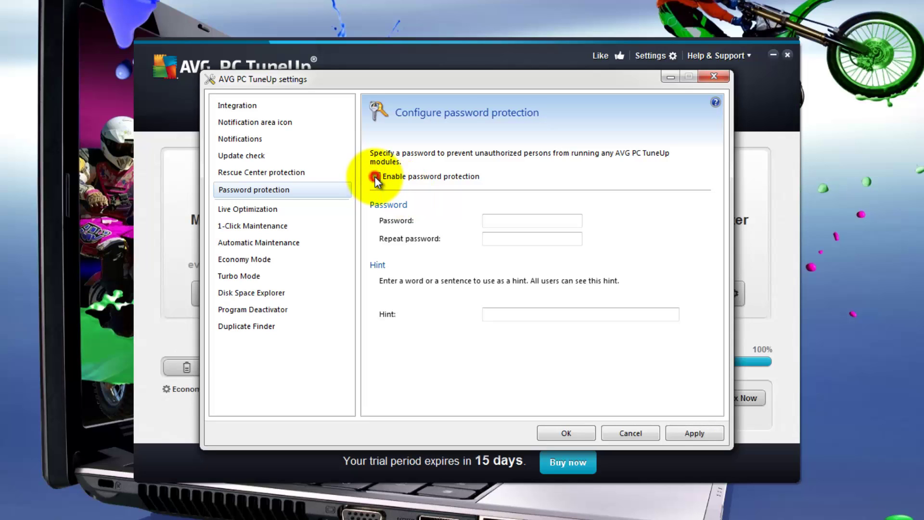
# Examine the Live Optimization and 1-Click Maintenance settings, including the hard disk defragmentation choices, keeping the current defragmentation option.
pyautogui.click(254, 211)
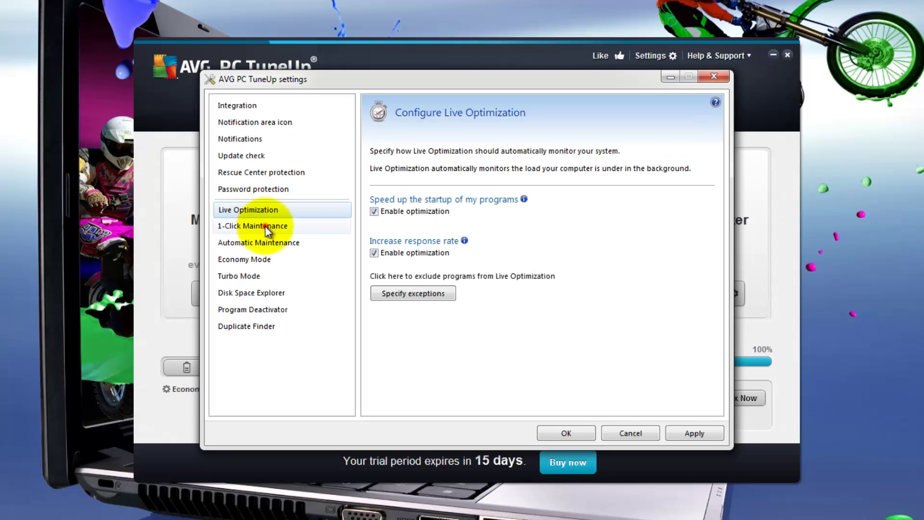
pyautogui.click(265, 227)
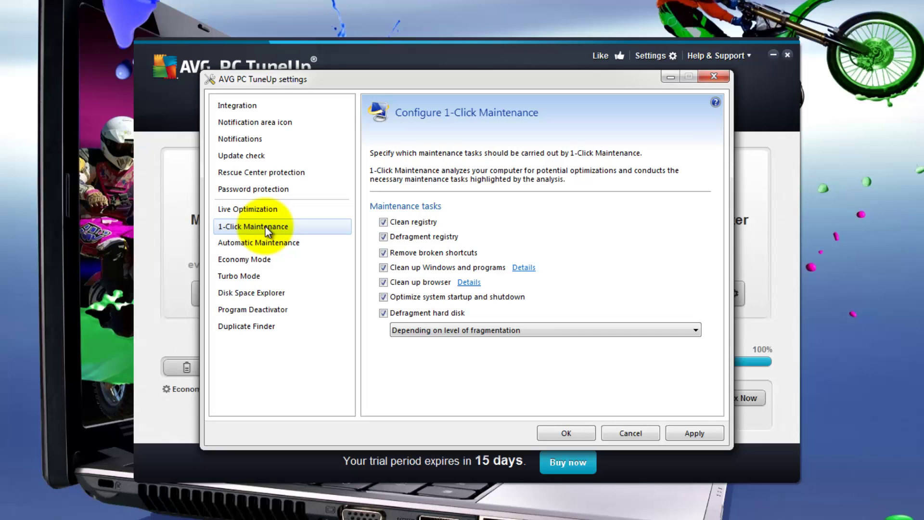
pyautogui.click(696, 331)
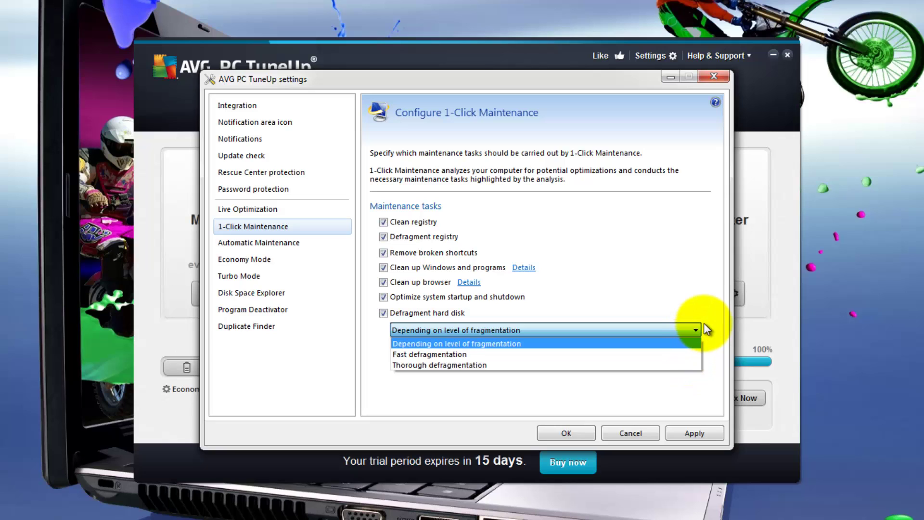
pyautogui.click(701, 330)
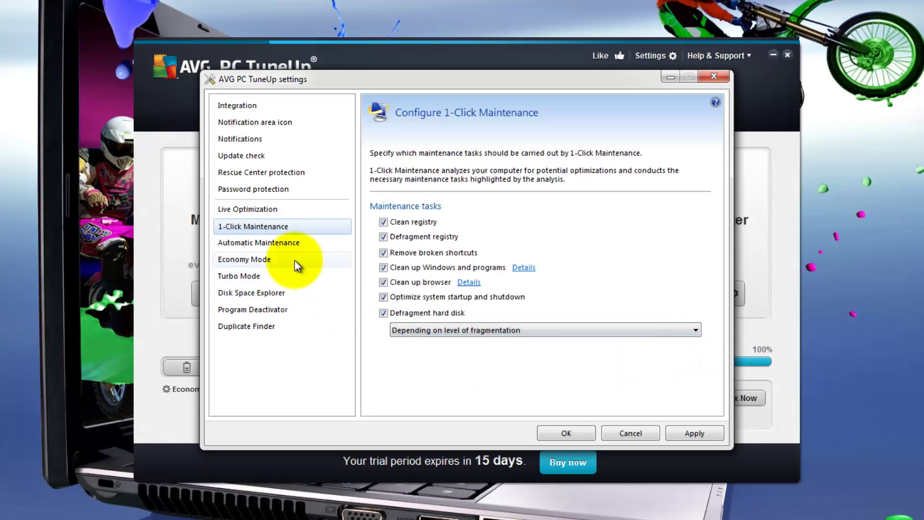
# Examine the Automatic Maintenance settings, including the run conditions and intervals, and view the Economy Mode and Turbo Mode settings without changing them.
pyautogui.click(272, 244)
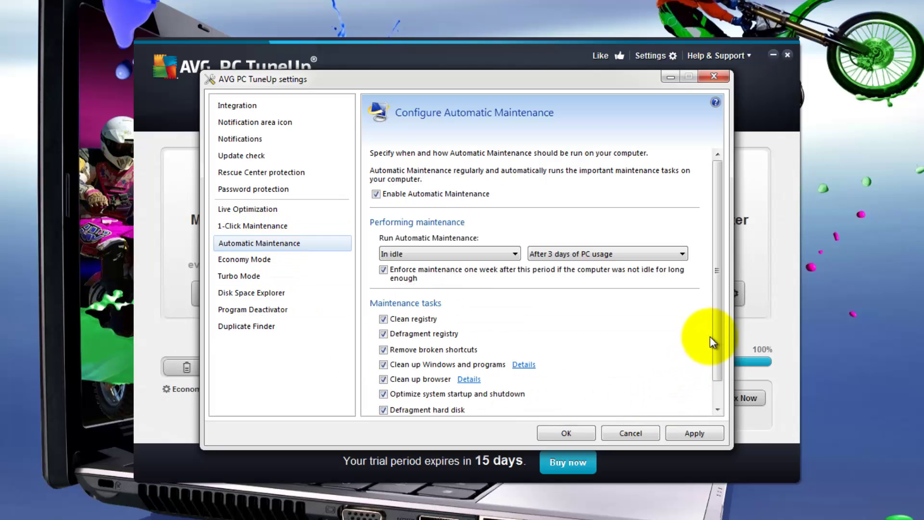
pyautogui.moveTo(717, 328); pyautogui.dragTo(716, 352)
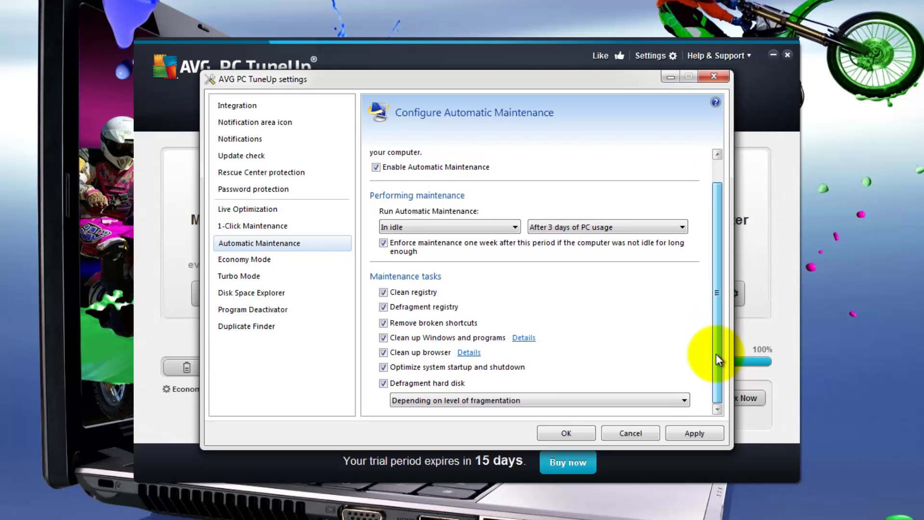
pyautogui.moveTo(716, 352); pyautogui.dragTo(717, 353)
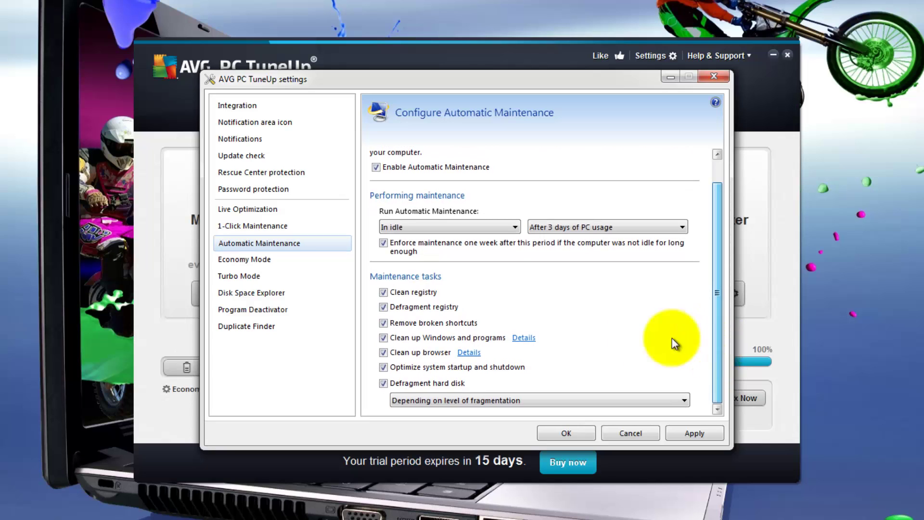
pyautogui.click(514, 226)
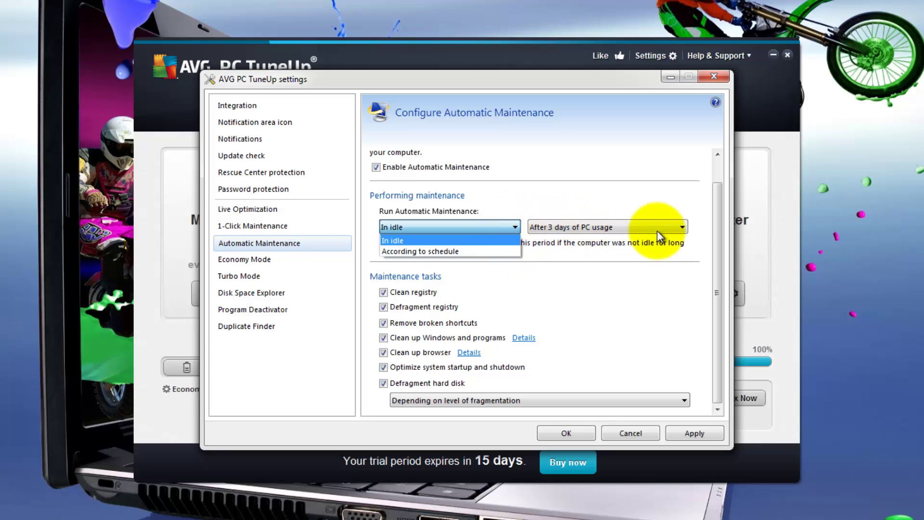
pyautogui.click(682, 227)
pyautogui.click(683, 226)
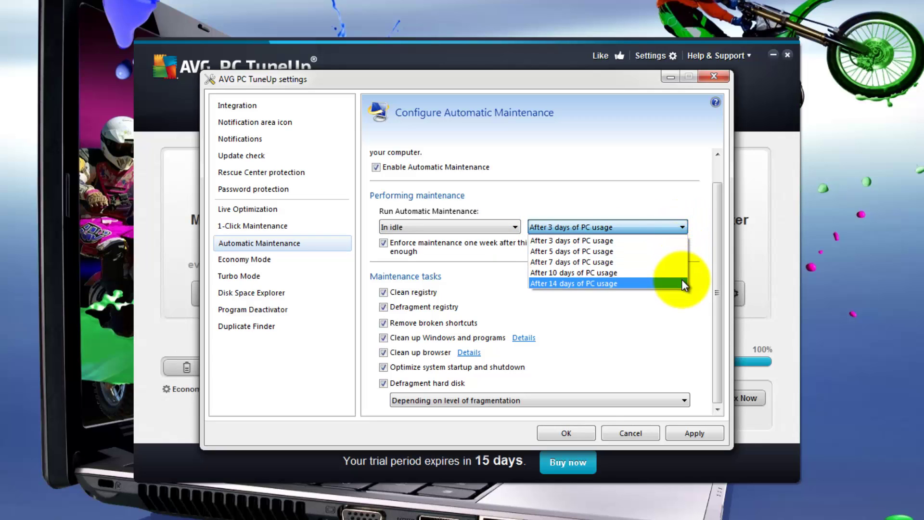
pyautogui.click(685, 226)
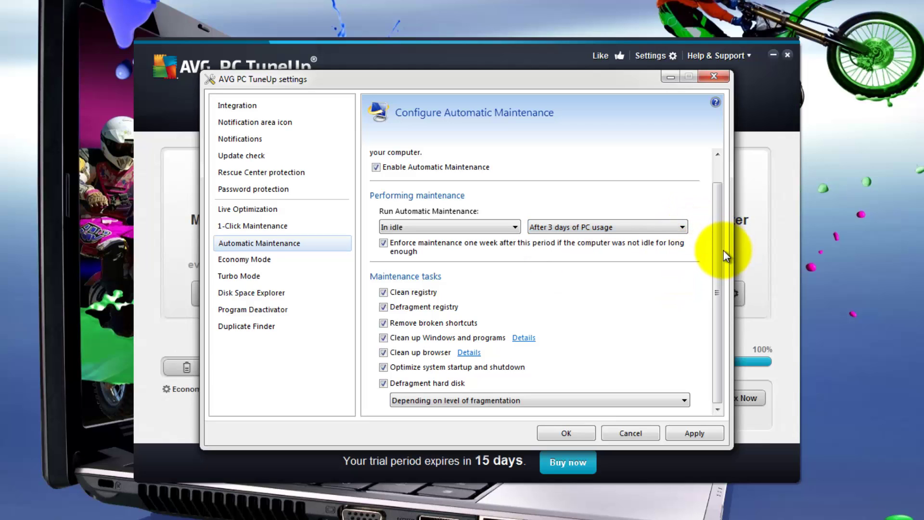
pyautogui.moveTo(720, 258); pyautogui.dragTo(718, 200)
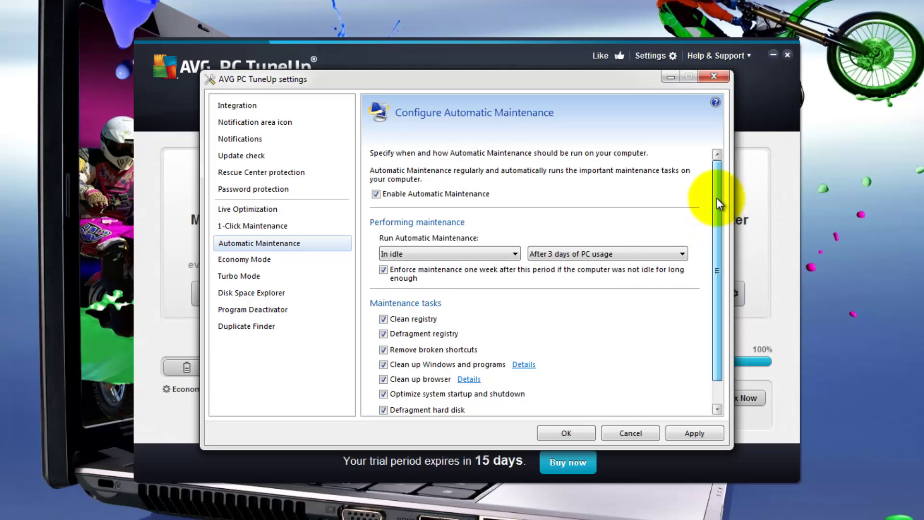
pyautogui.click(248, 260)
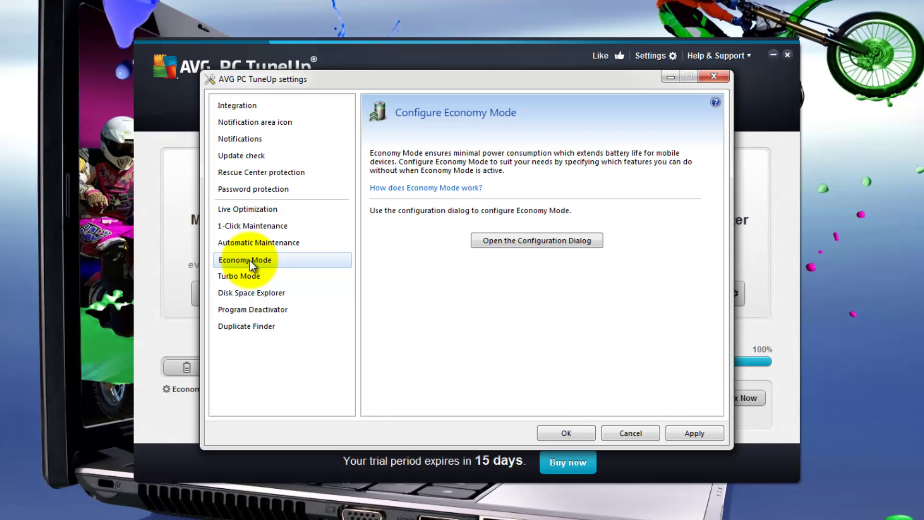
pyautogui.click(248, 276)
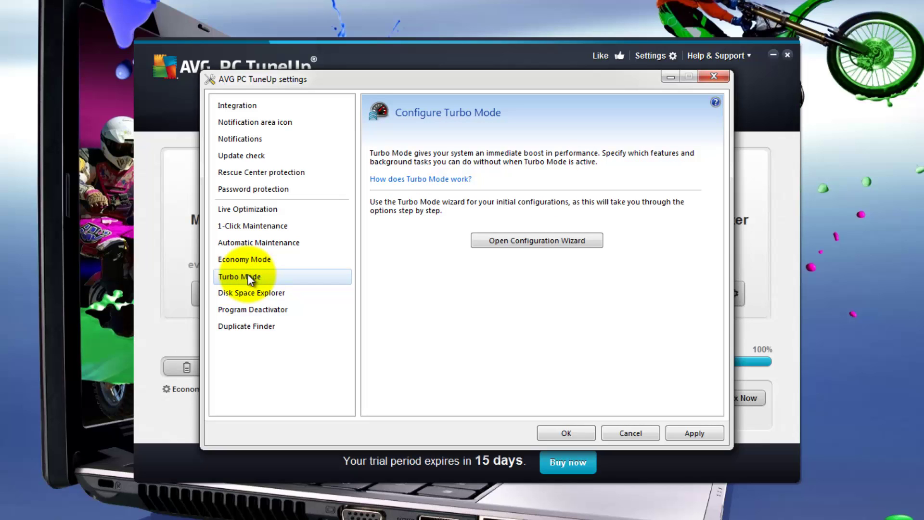
# Set the Disk Space Explorer deletion method to Permanently delete.
pyautogui.click(248, 293)
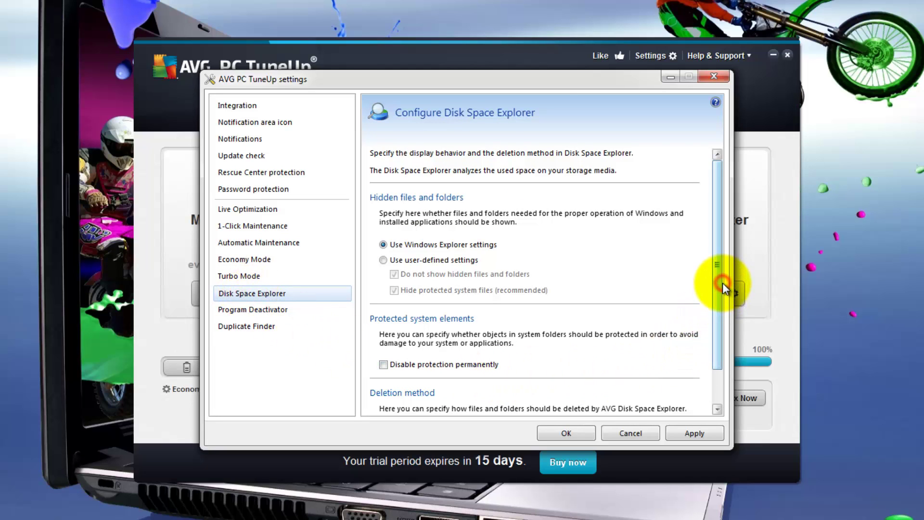
pyautogui.moveTo(723, 282); pyautogui.dragTo(721, 330)
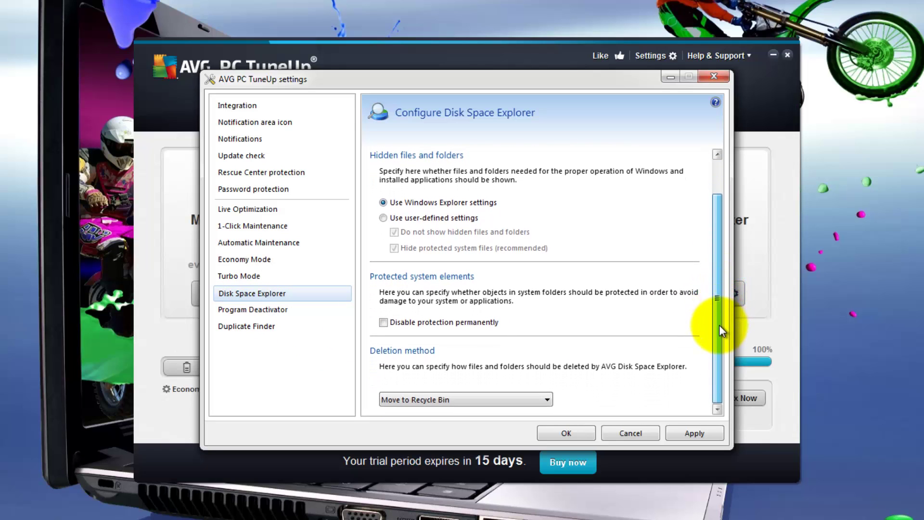
pyautogui.click(548, 400)
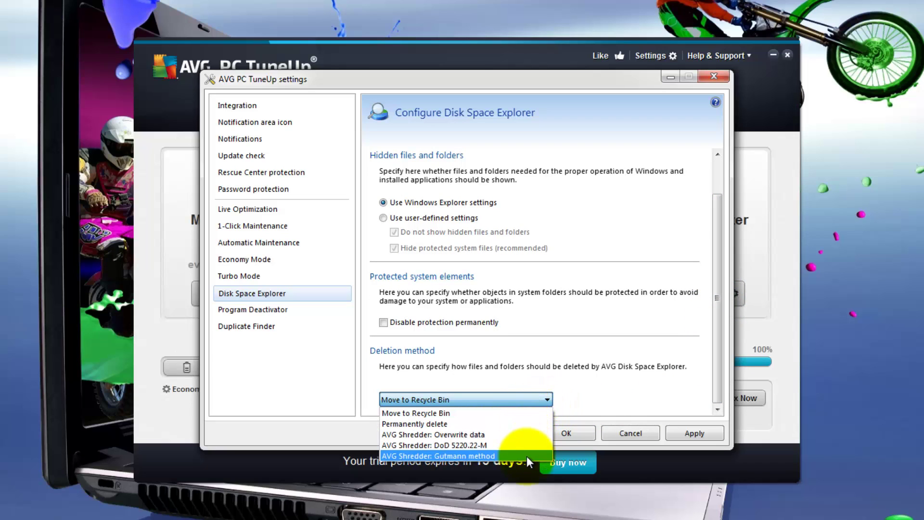
pyautogui.click(520, 423)
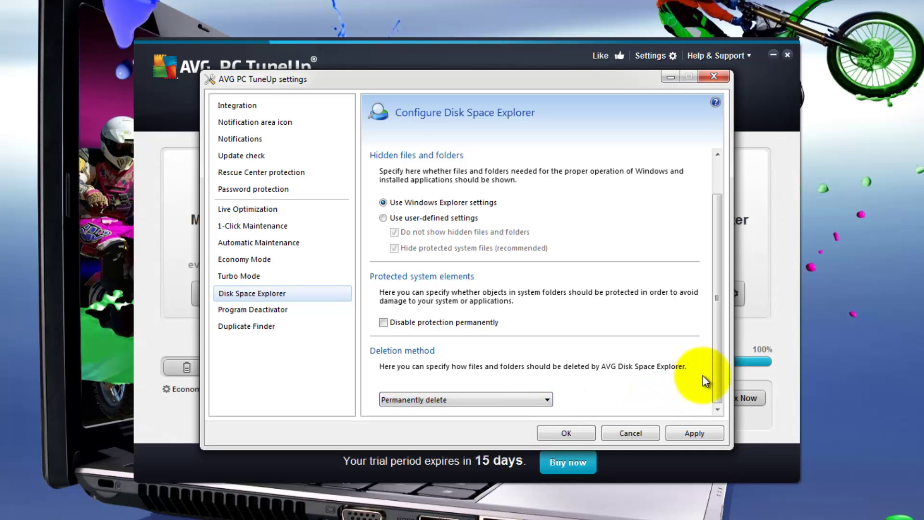
pyautogui.moveTo(717, 370); pyautogui.dragTo(711, 310)
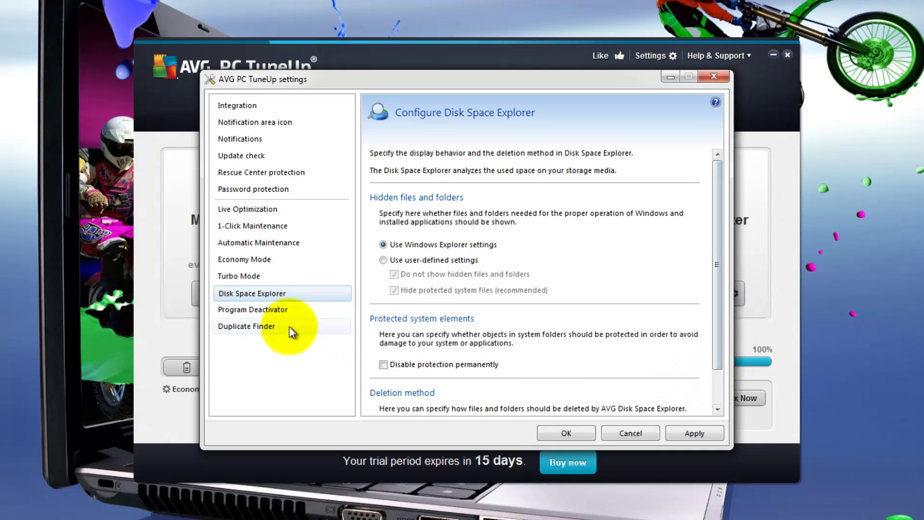
# Review the Program Deactivator and Duplicate Finder settings, and apply the changed program settings and close them.
pyautogui.click(254, 310)
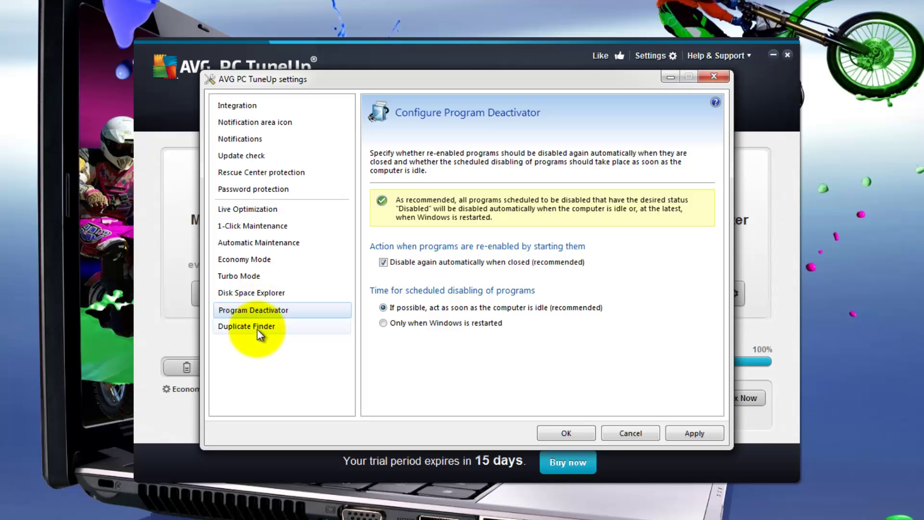
pyautogui.click(257, 328)
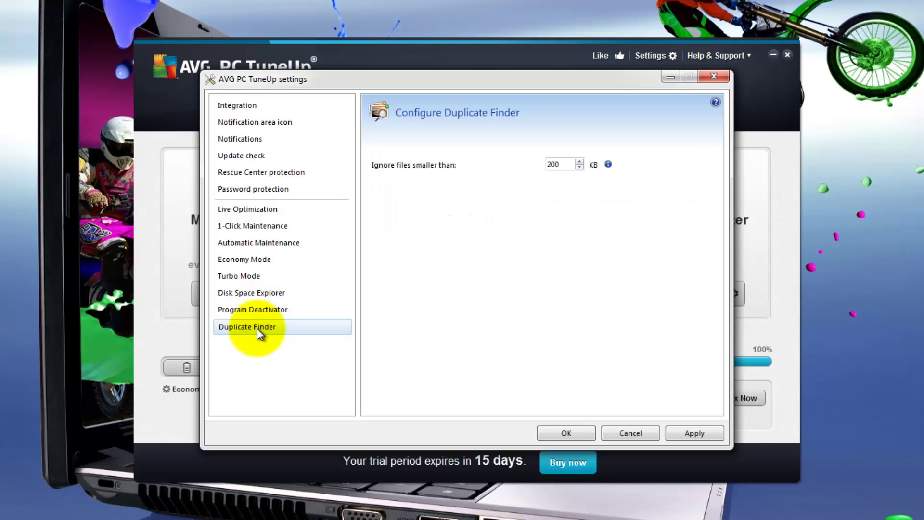
pyautogui.click(704, 435)
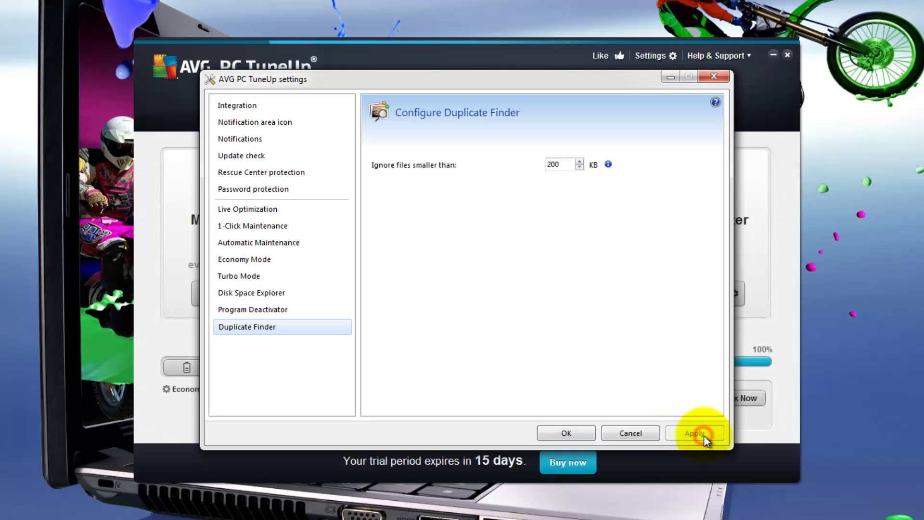
pyautogui.click(552, 429)
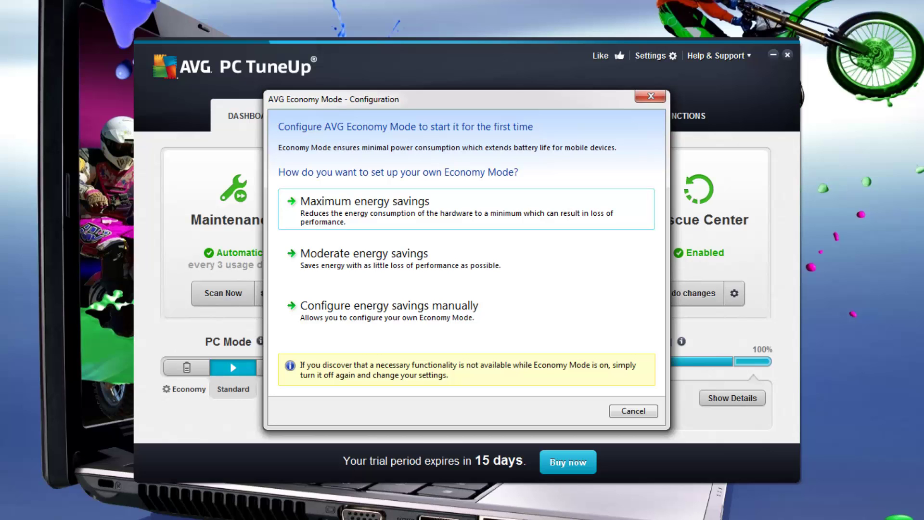
# Set up Economy Mode with moderate energy savings and switch the PC mode back to Standard.
pyautogui.click(381, 260)
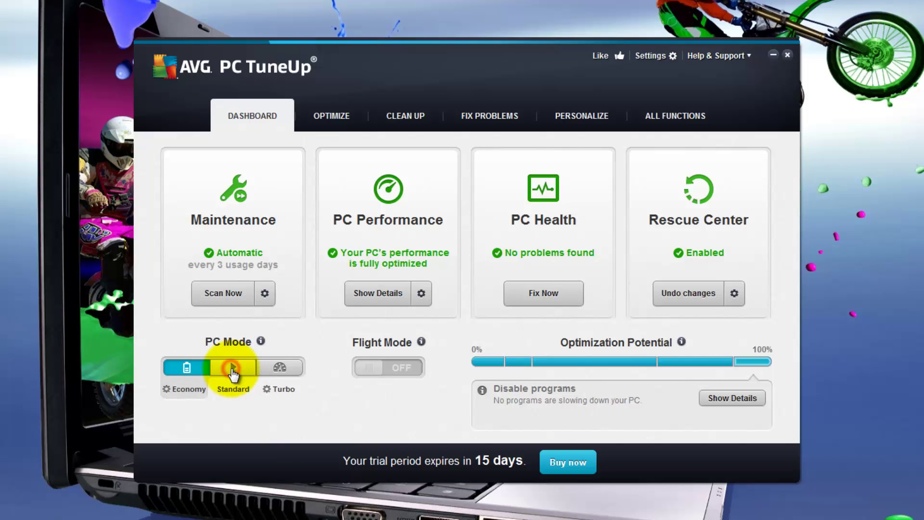
pyautogui.click(213, 374)
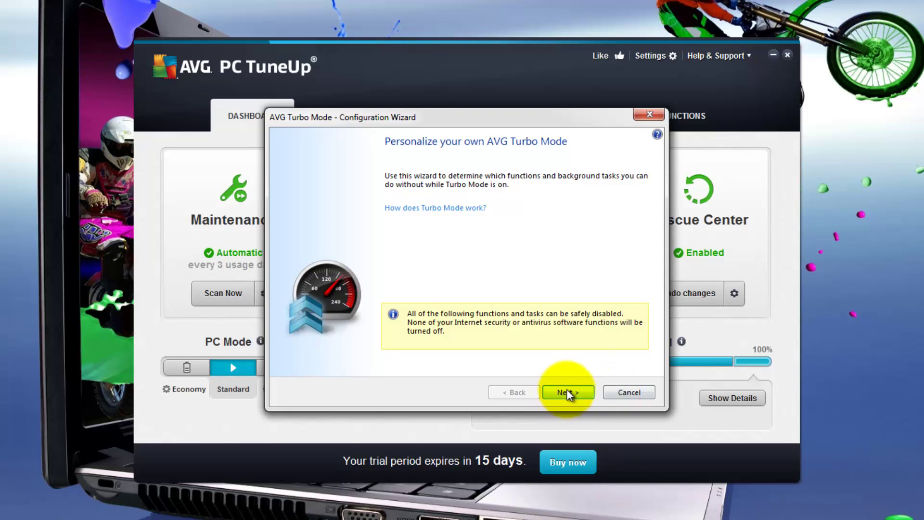
# Configure Turbo Mode with all preselected options and permanent activation, and switch the PC mode back to Standard.
pyautogui.click(567, 390)
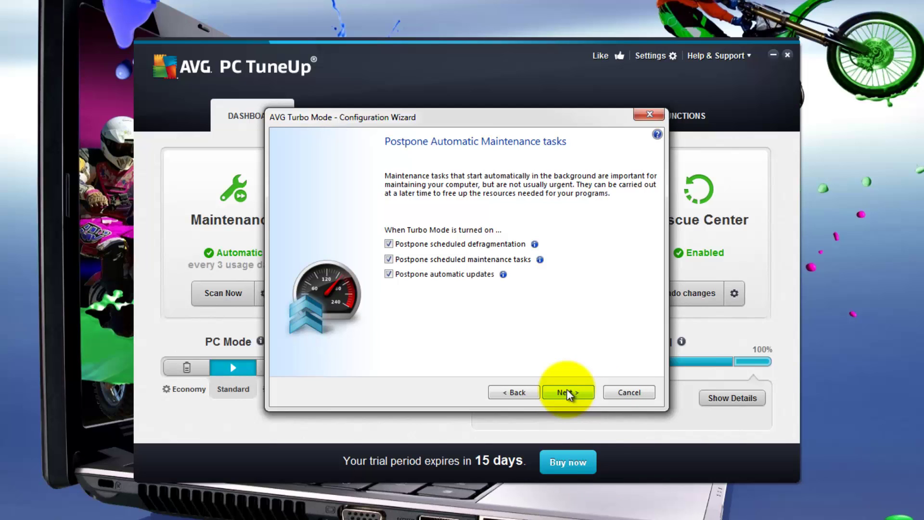
pyautogui.click(567, 392)
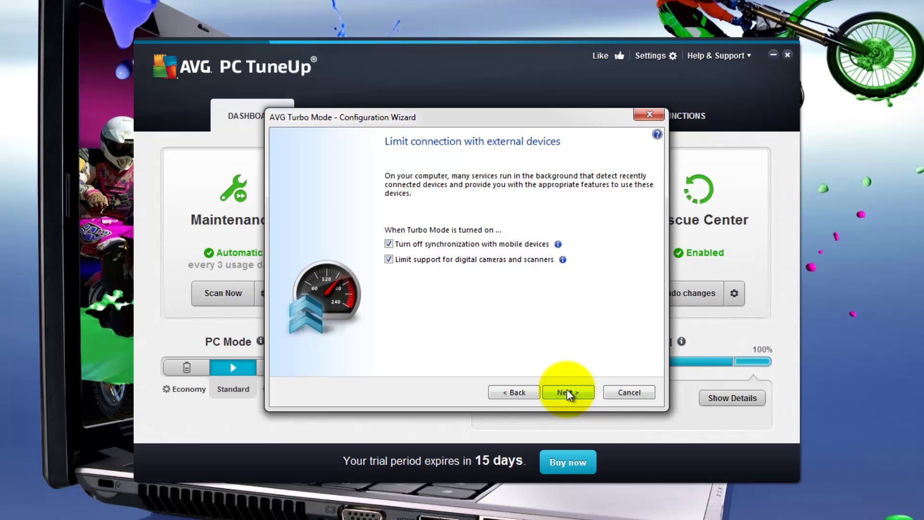
pyautogui.click(567, 391)
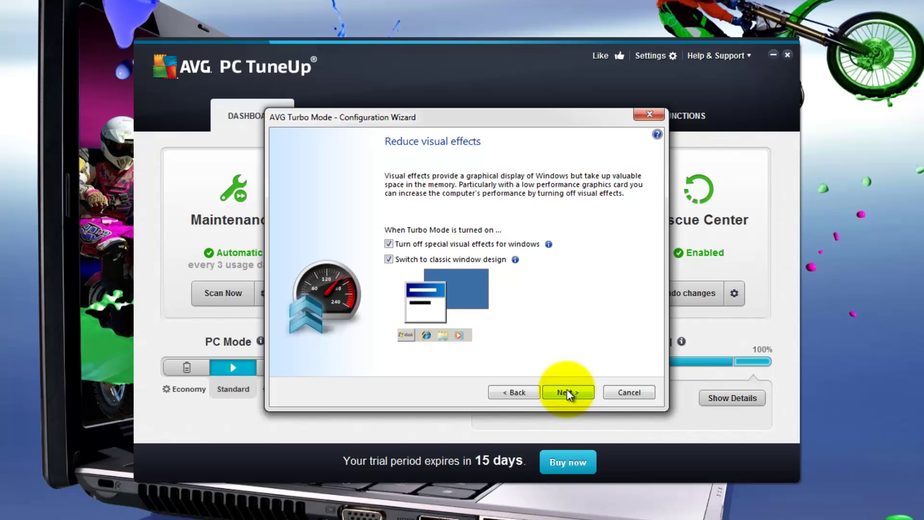
pyautogui.click(567, 391)
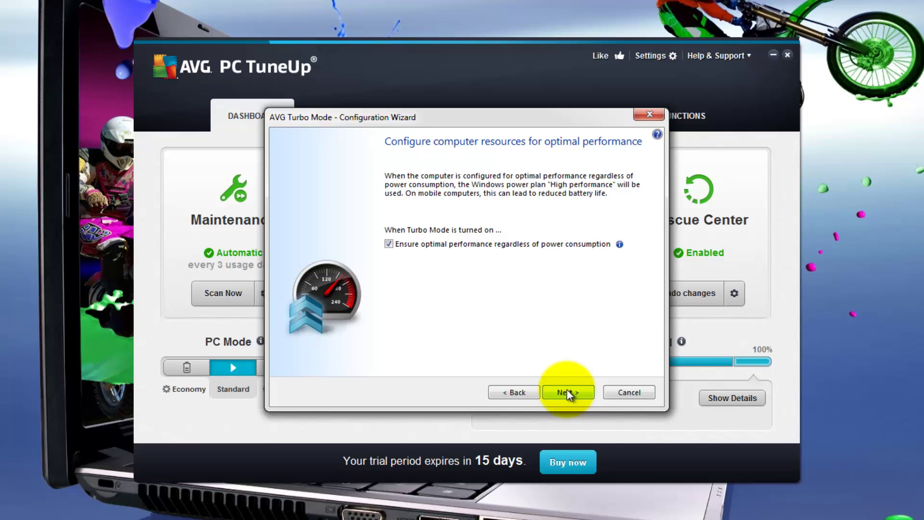
pyautogui.click(567, 392)
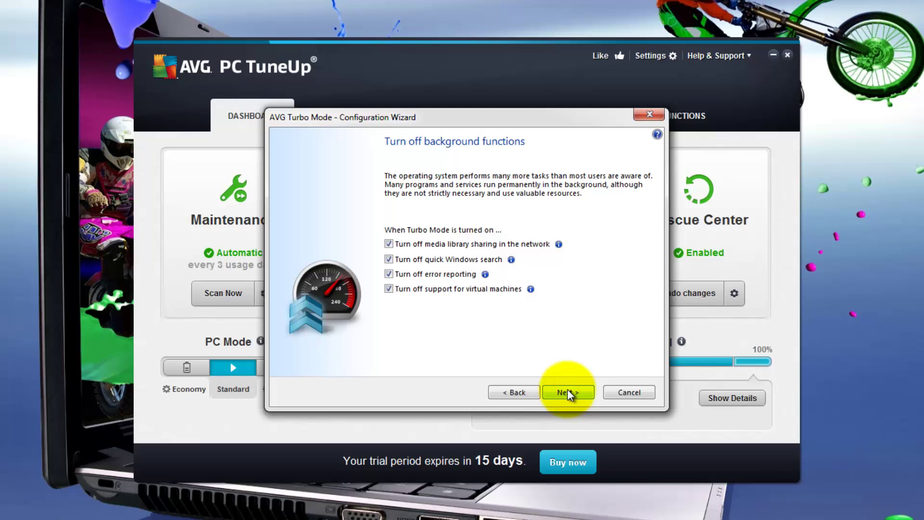
pyautogui.click(568, 392)
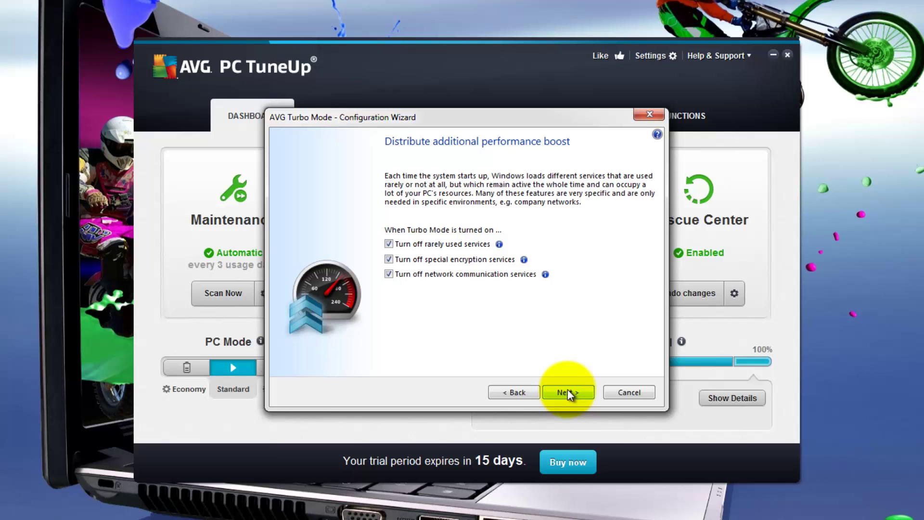
pyautogui.click(568, 393)
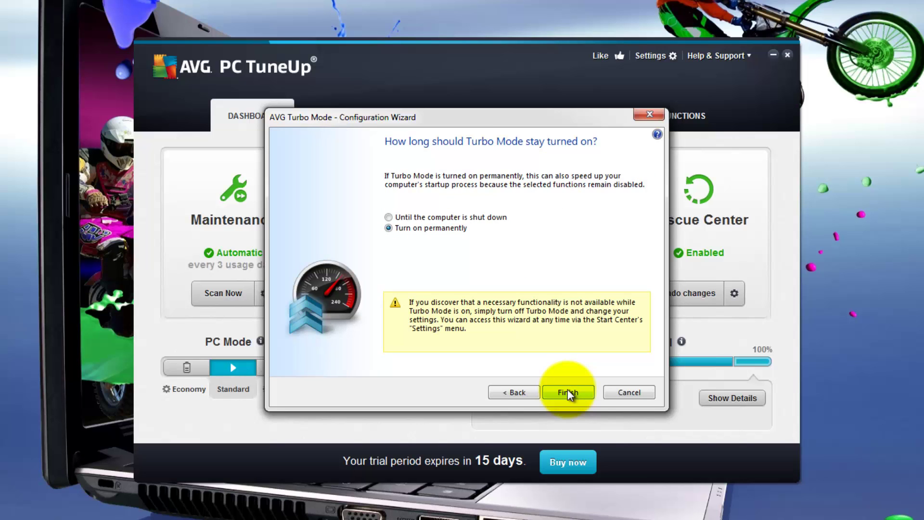
pyautogui.click(568, 392)
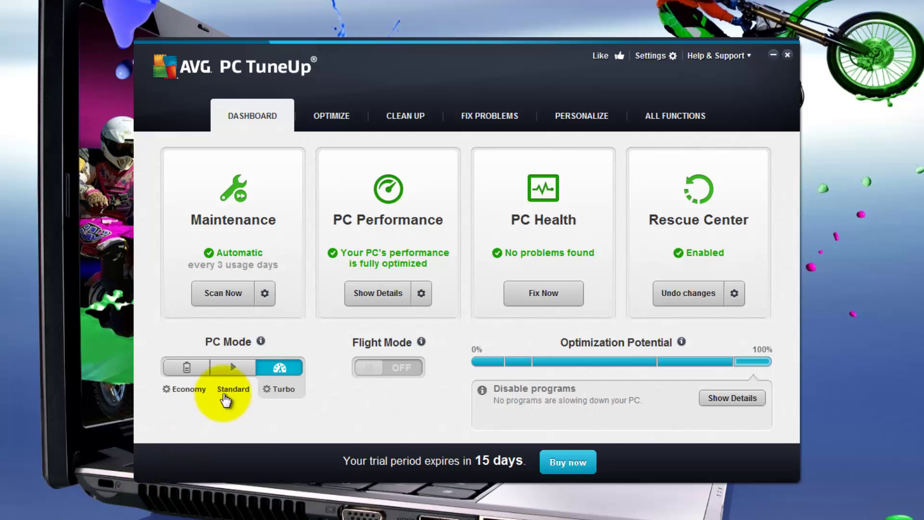
pyautogui.click(231, 370)
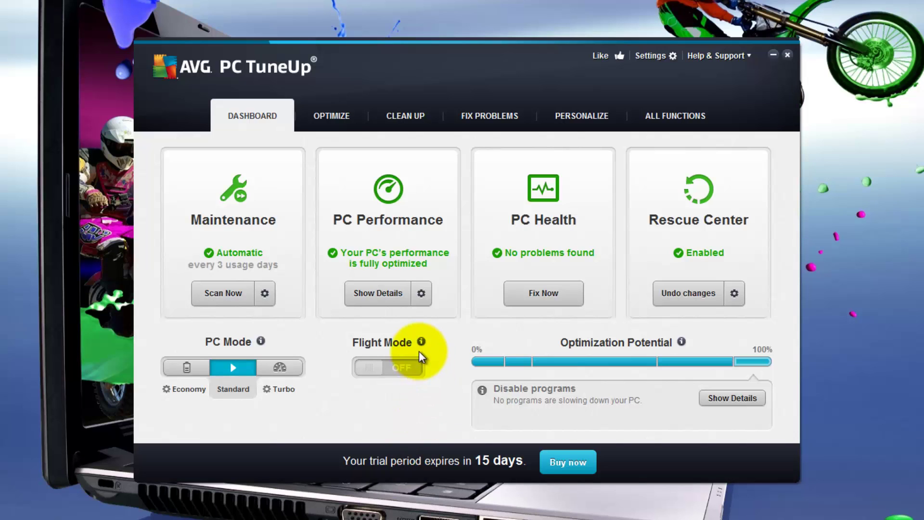
# View the product's version and license information from the help options, and close AVG PC TuneUp.
pyautogui.moveTo(422, 344)
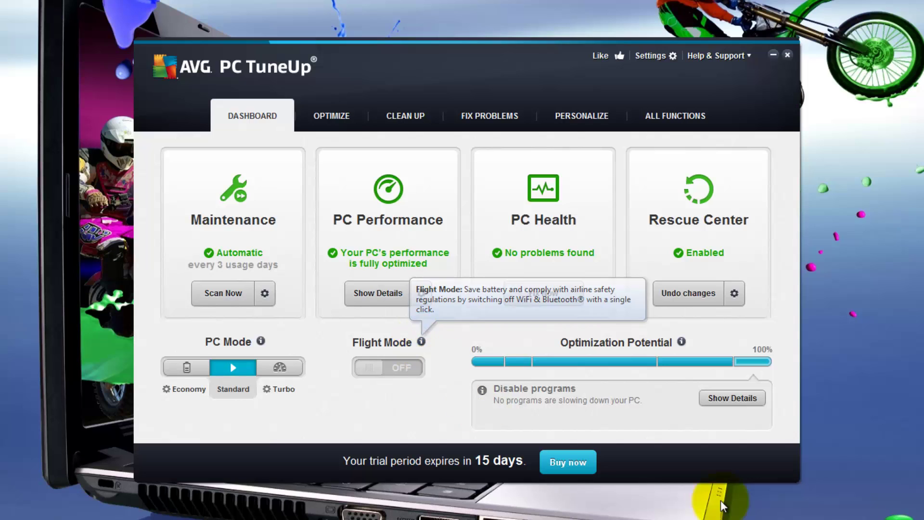
pyautogui.click(748, 56)
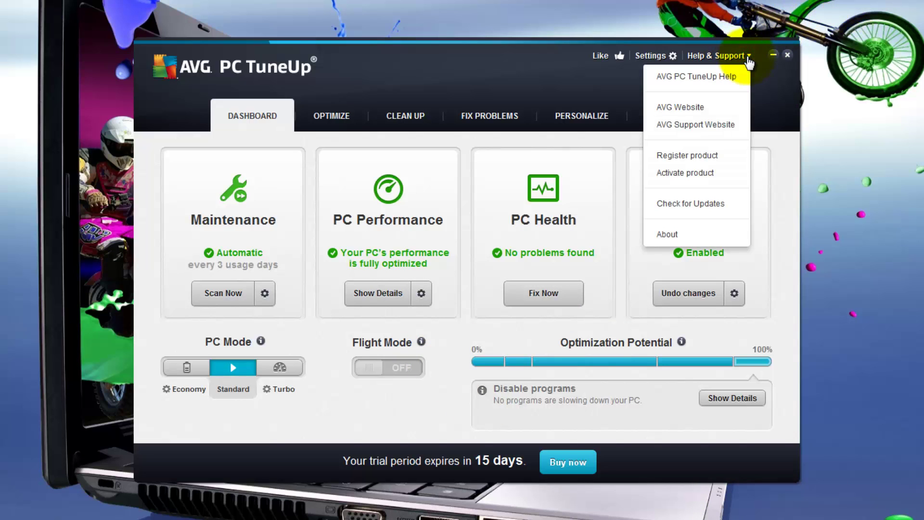
pyautogui.click(728, 234)
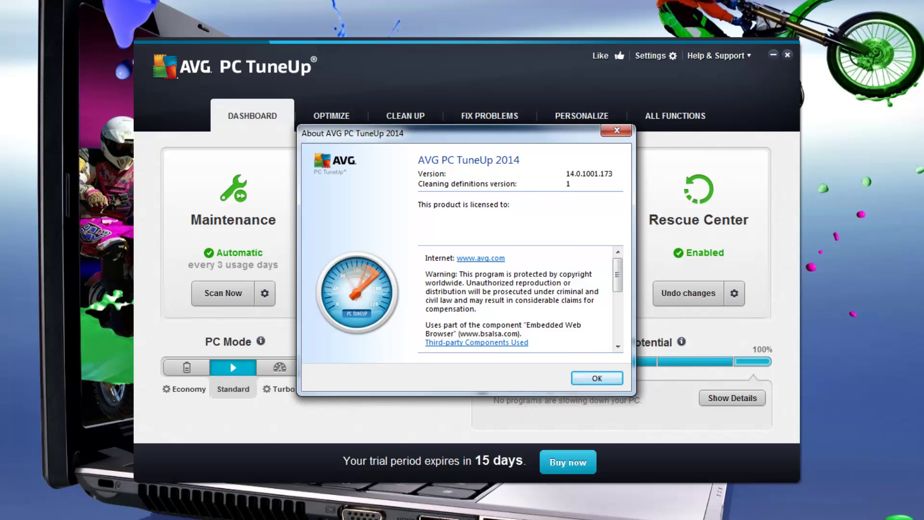
pyautogui.moveTo(616, 270)
pyautogui.mouseDown()
pyautogui.moveTo(620, 344)
pyautogui.moveTo(615, 256)
pyautogui.mouseUp()
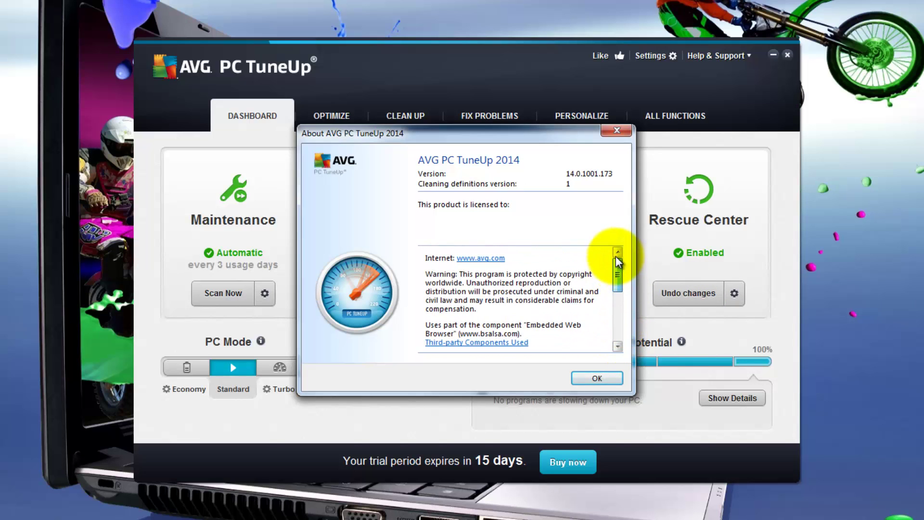
pyautogui.click(595, 377)
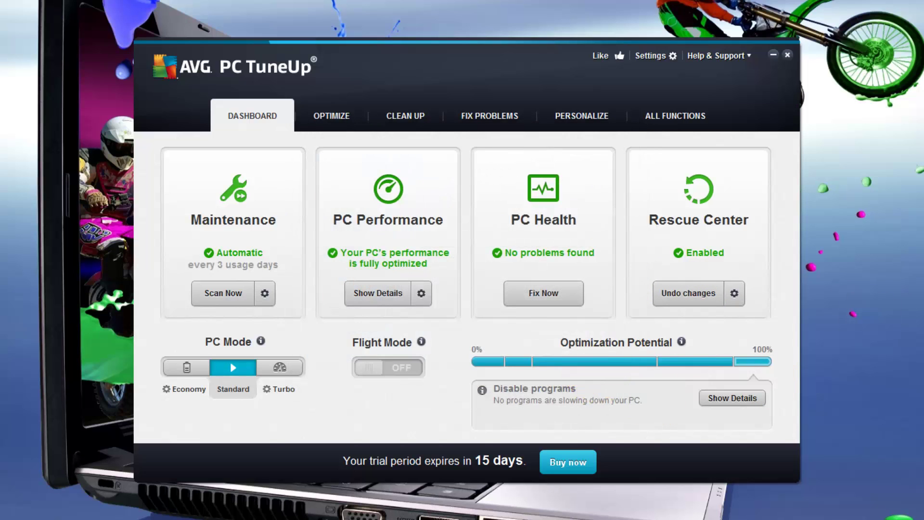
pyautogui.click(787, 55)
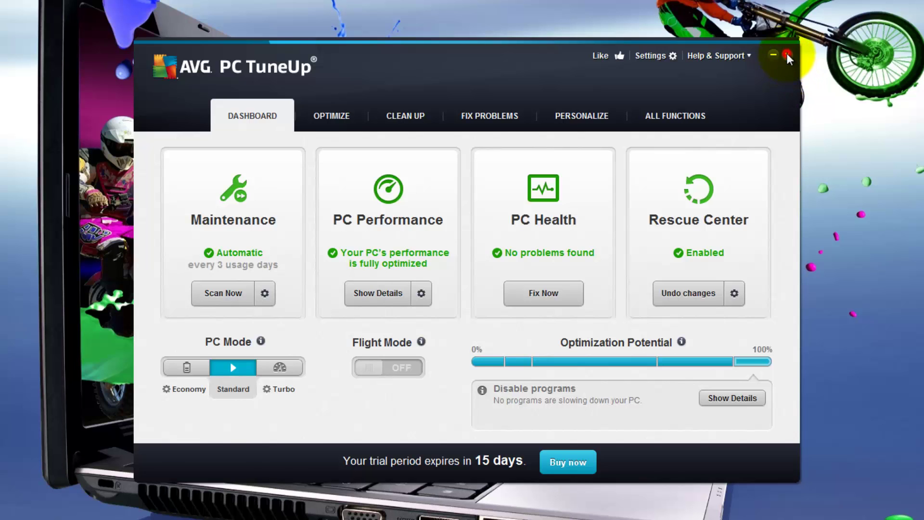